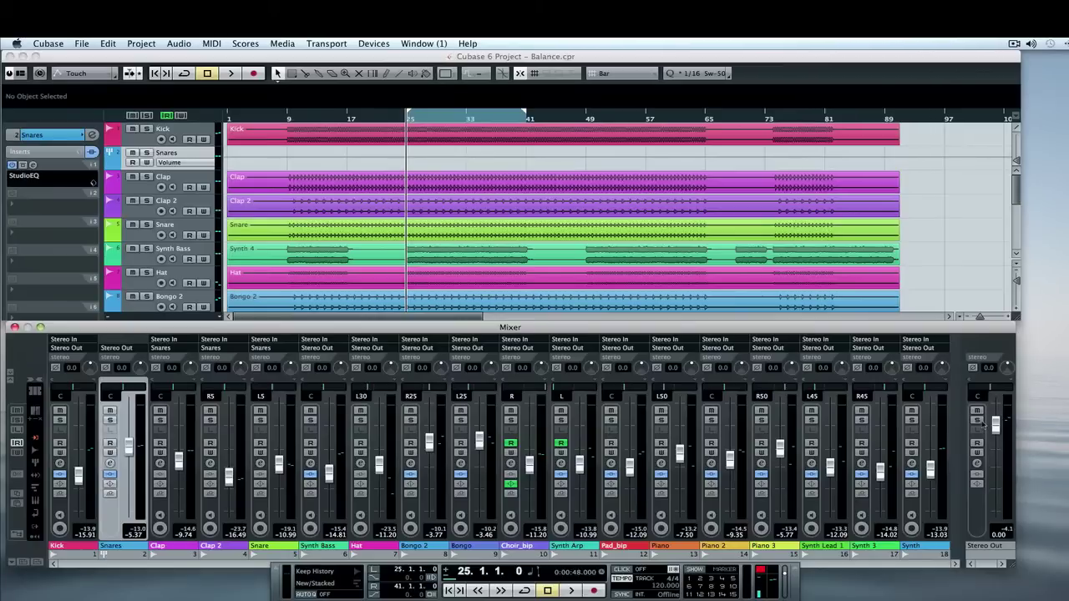
# - Open the Kick track's channel settings and view its StudioEQ insert
pyautogui.moveTo(514, 328); pyautogui.dragTo(515, 330)
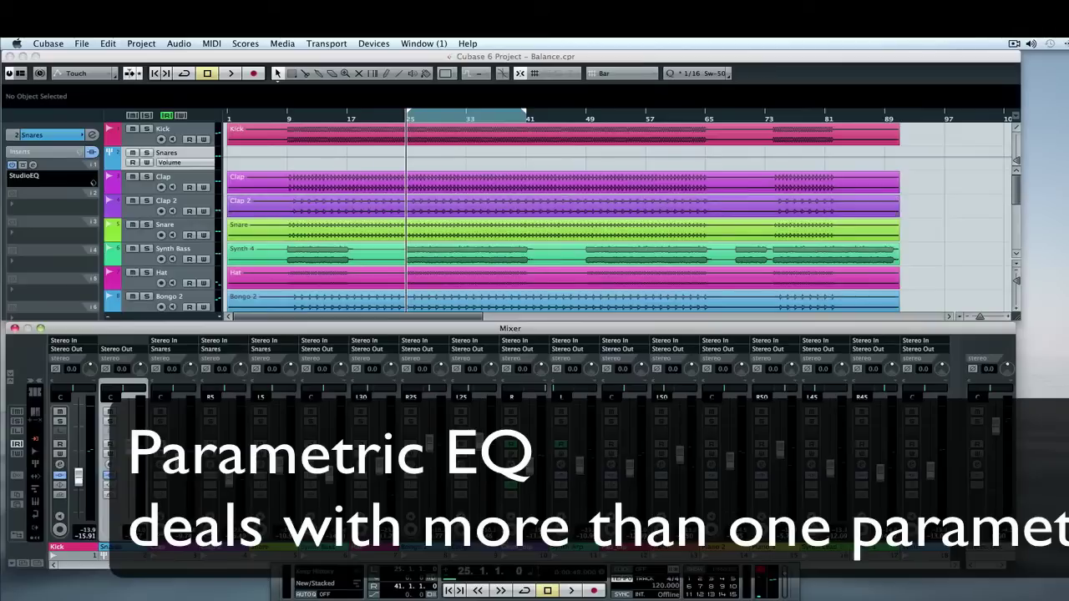
pyautogui.click(137, 140)
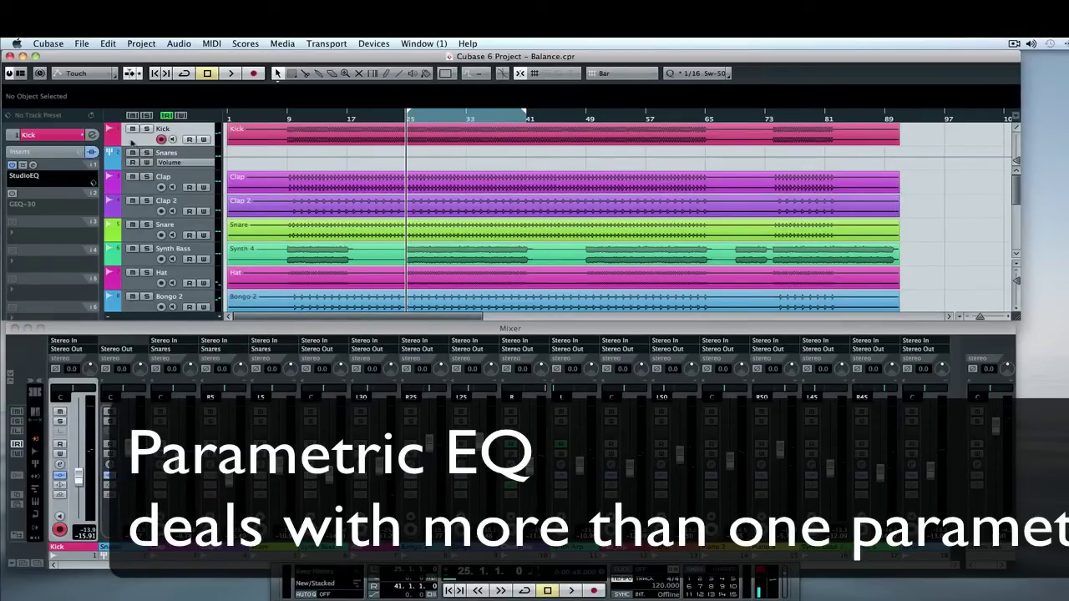
pyautogui.click(92, 134)
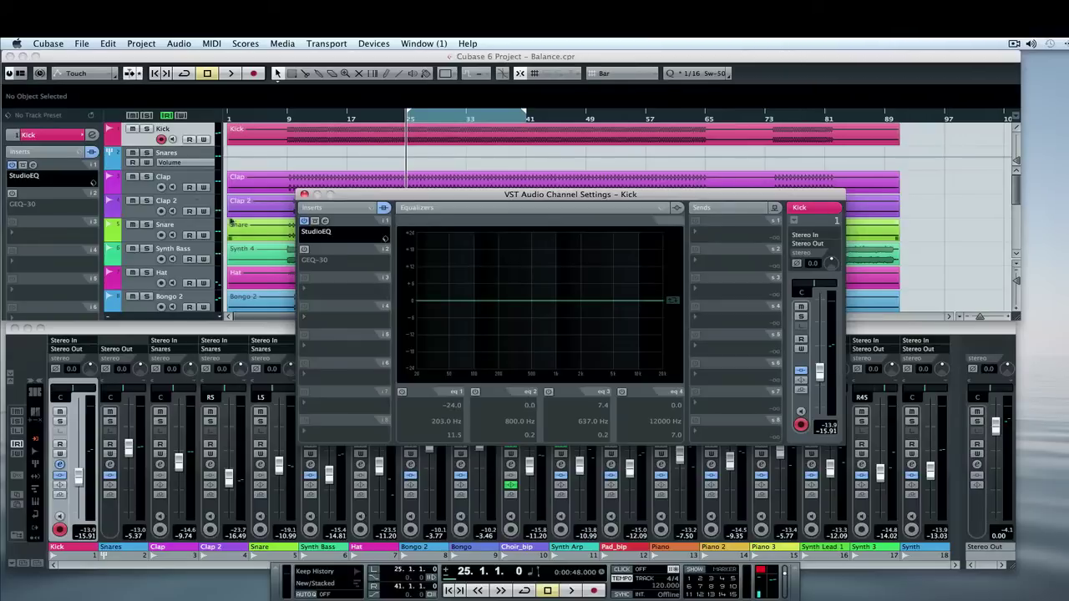
pyautogui.click(327, 222)
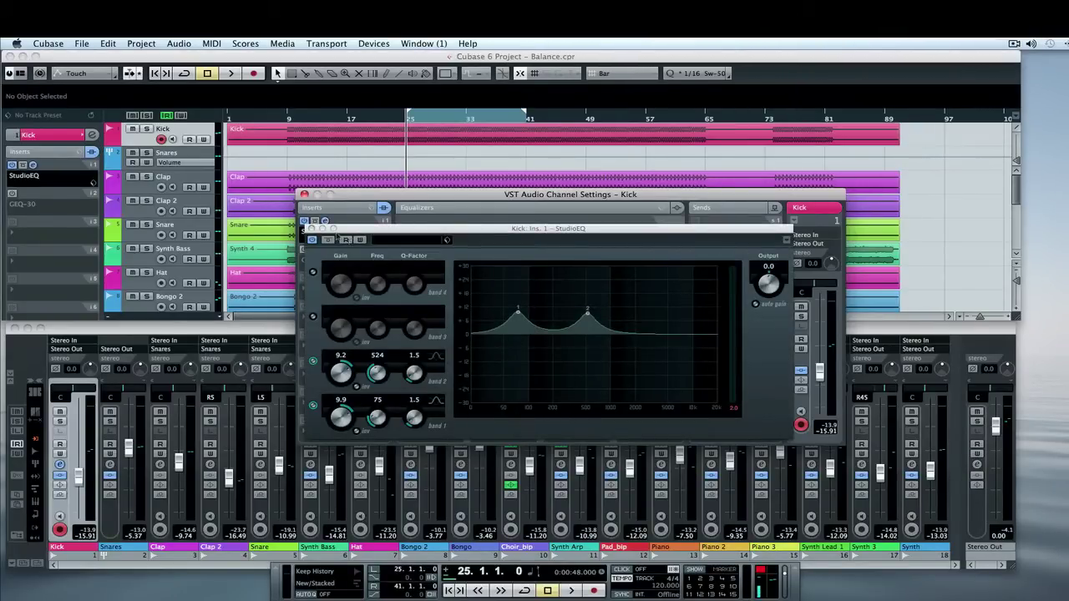
pyautogui.click(310, 228)
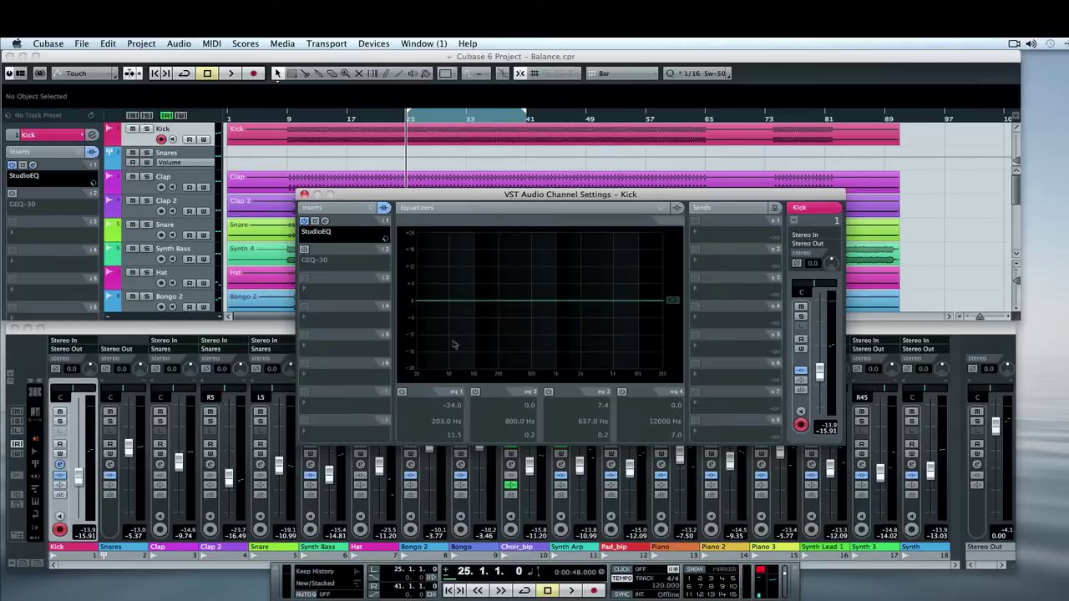
# - Try a boost of 10.2 dB at 3336 Hz on the Kick channel's EQ band 2, and bypass the band
pyautogui.click(474, 393)
pyautogui.moveTo(549, 299); pyautogui.dragTo(599, 274)
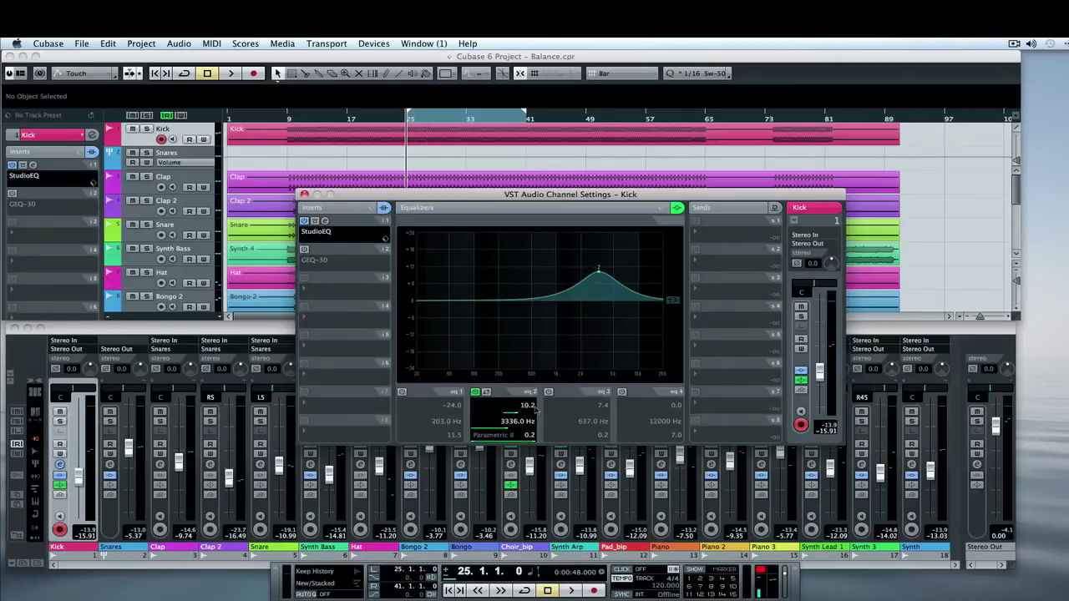
pyautogui.click(477, 393)
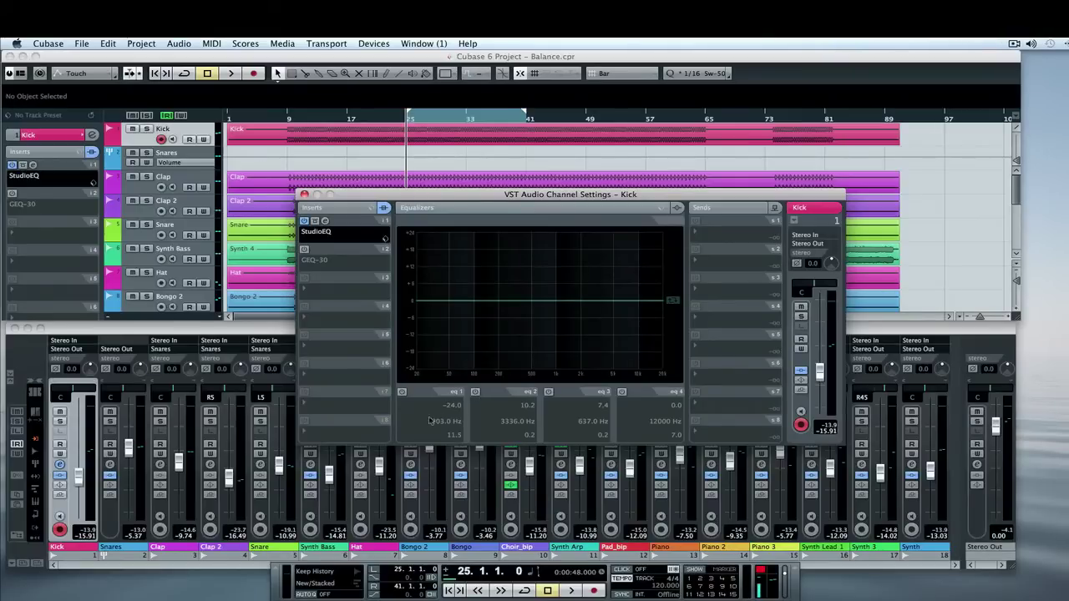
# - Try boosting the 63 Hz, 250 Hz, 800 Hz and 5 kHz bands of the Kick's GEQ-30 insert, and close its channel settings
pyautogui.keyDown('alt'); pyautogui.click(316, 258); pyautogui.keyUp('alt')
pyautogui.click(325, 249)
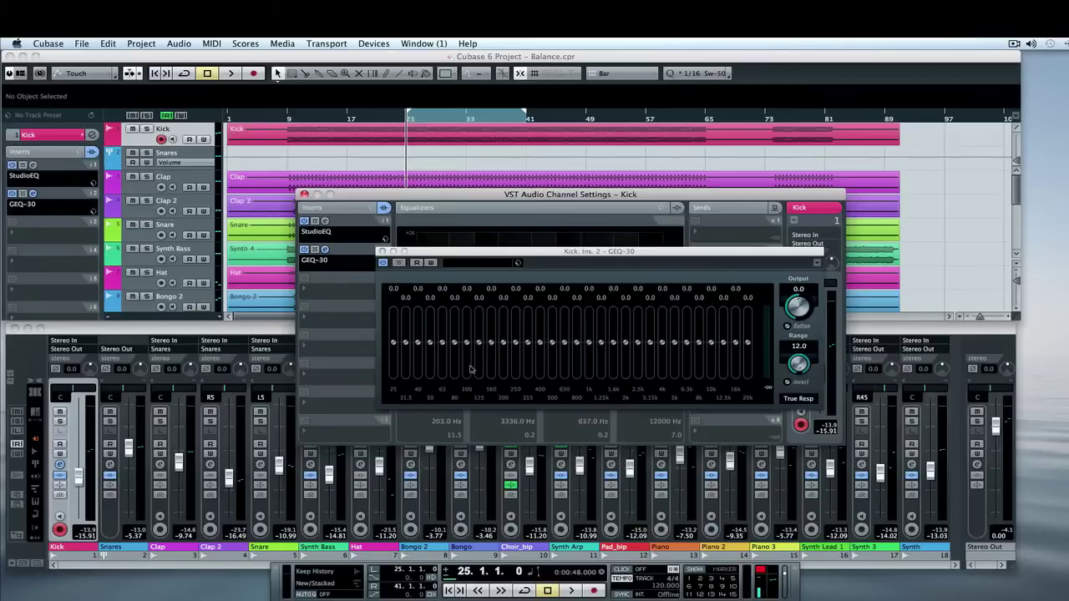
pyautogui.click(444, 343)
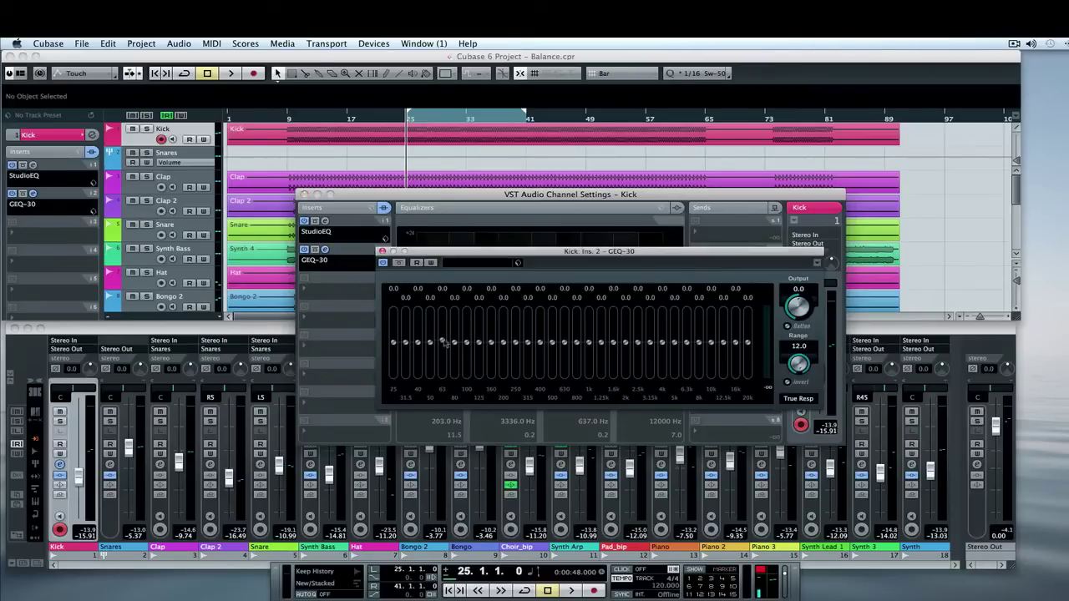
pyautogui.moveTo(444, 343); pyautogui.dragTo(443, 307)
pyautogui.moveTo(517, 342); pyautogui.dragTo(517, 309)
pyautogui.moveTo(576, 343); pyautogui.dragTo(577, 310)
pyautogui.moveTo(674, 342); pyautogui.dragTo(674, 310)
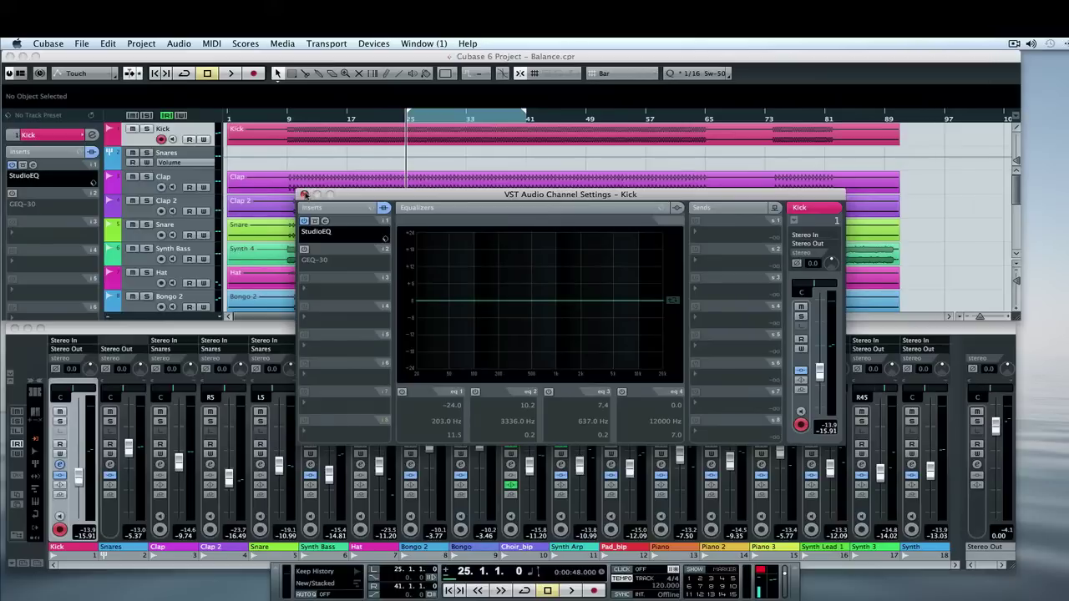
pyautogui.click(305, 194)
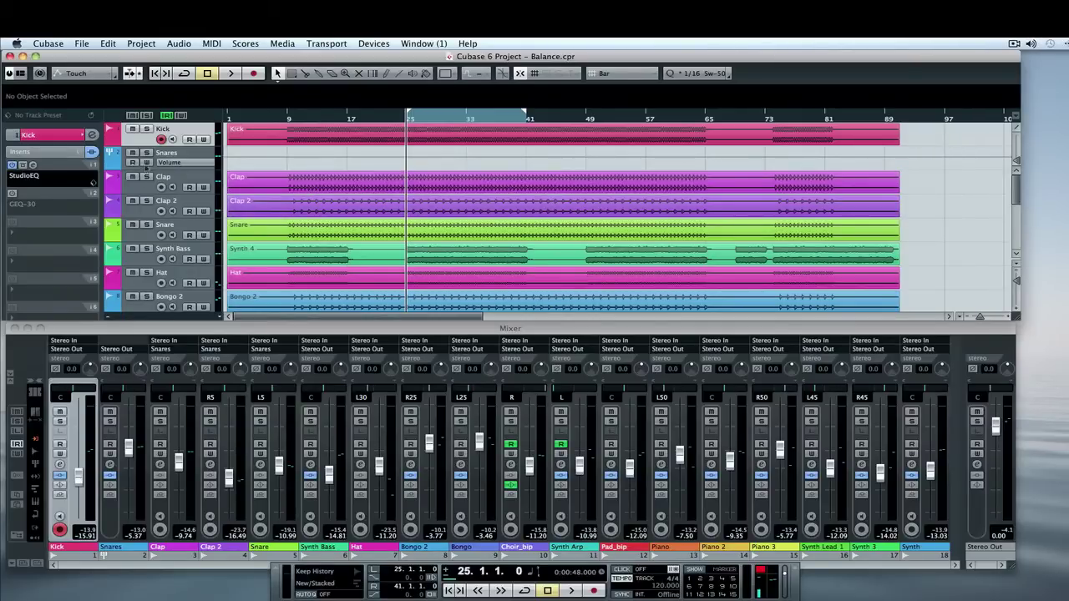
# - Solo the Hat track, open its channel settings, and play the marked range in a loop
pyautogui.click(146, 272)
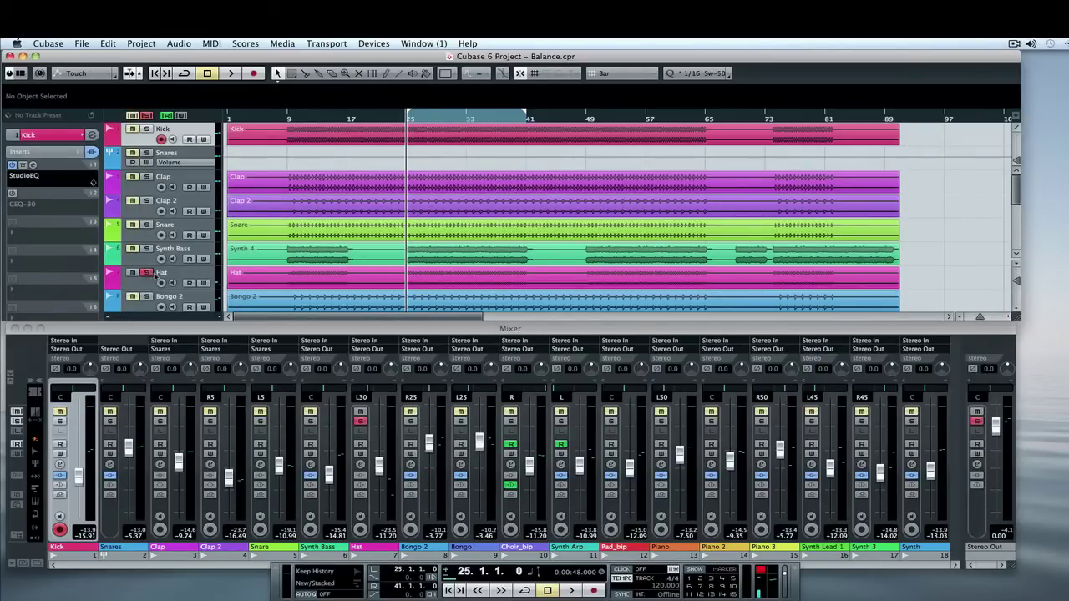
pyautogui.click(129, 286)
pyautogui.click(93, 134)
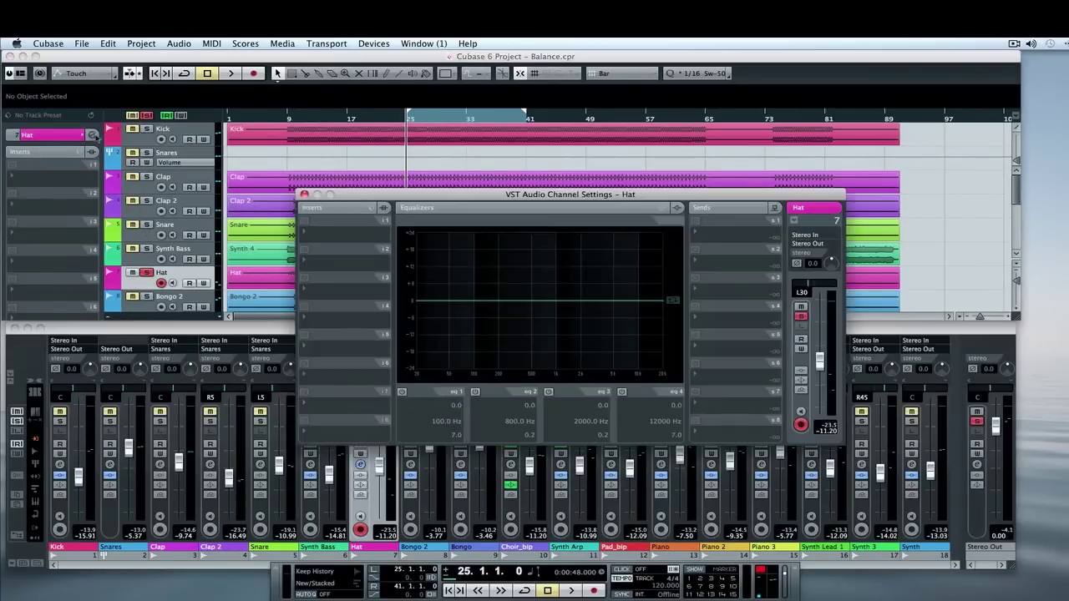
pyautogui.press('space')
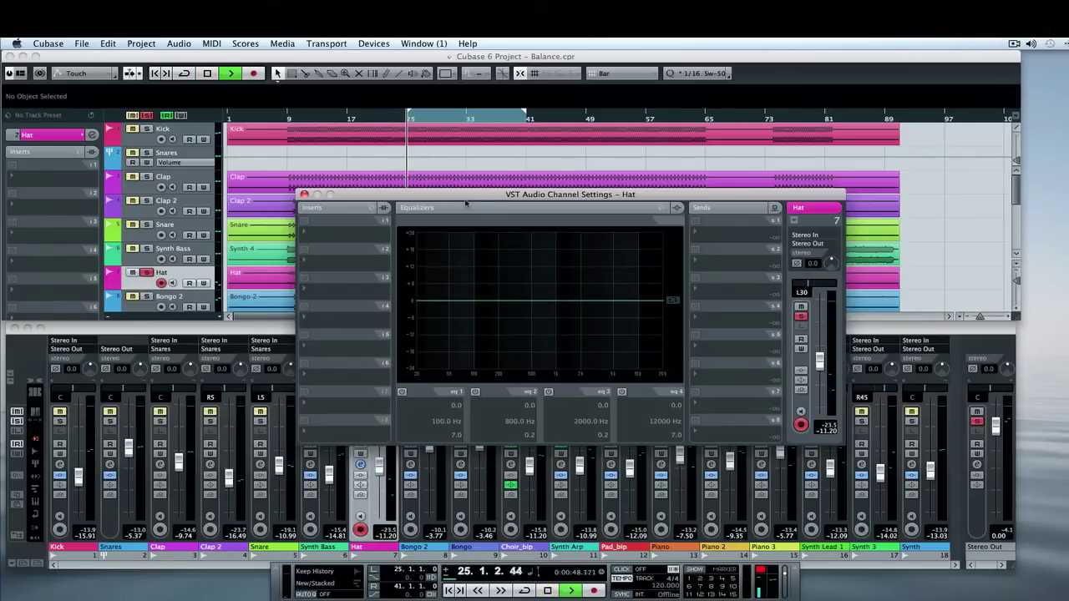
pyautogui.click(184, 74)
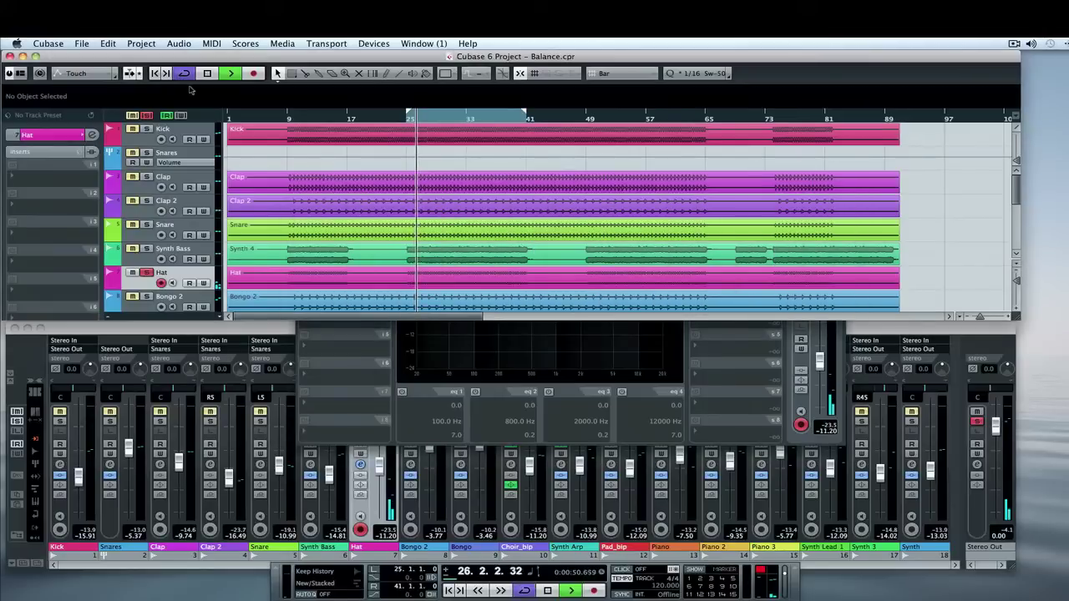
pyautogui.click(398, 408)
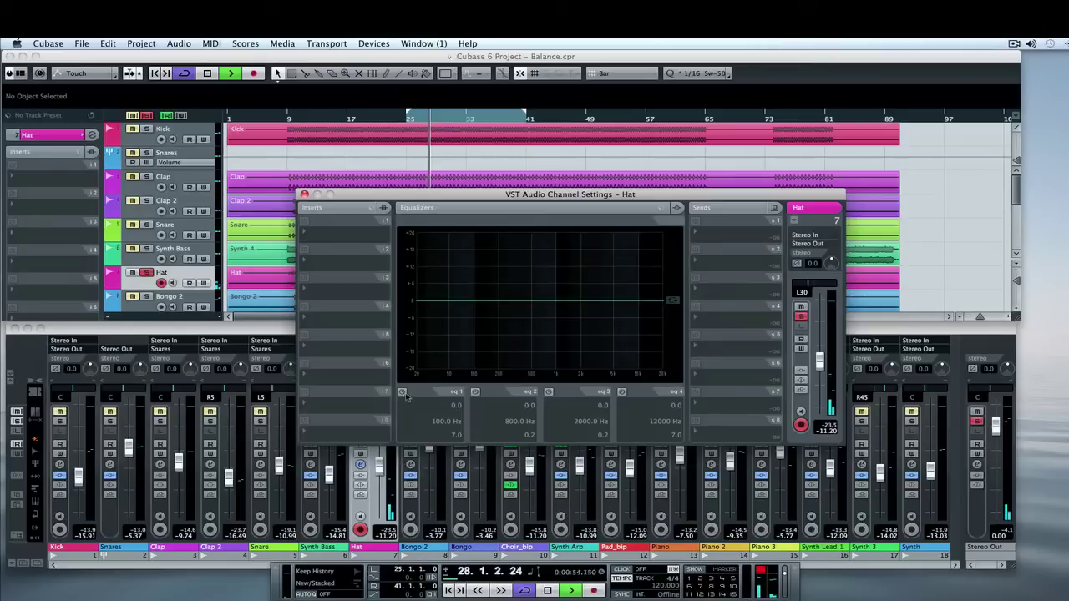
# - Enable EQ band 1 on the Hat channel and cut the lows by 24 dB at about 206 Hz
pyautogui.click(402, 392)
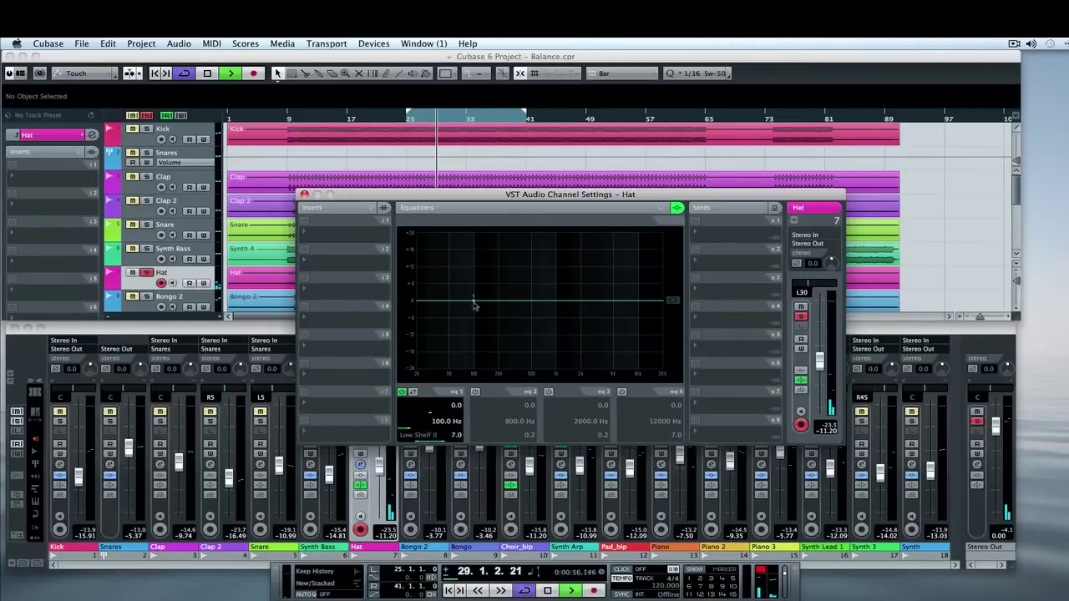
pyautogui.moveTo(473, 300); pyautogui.dragTo(515, 386)
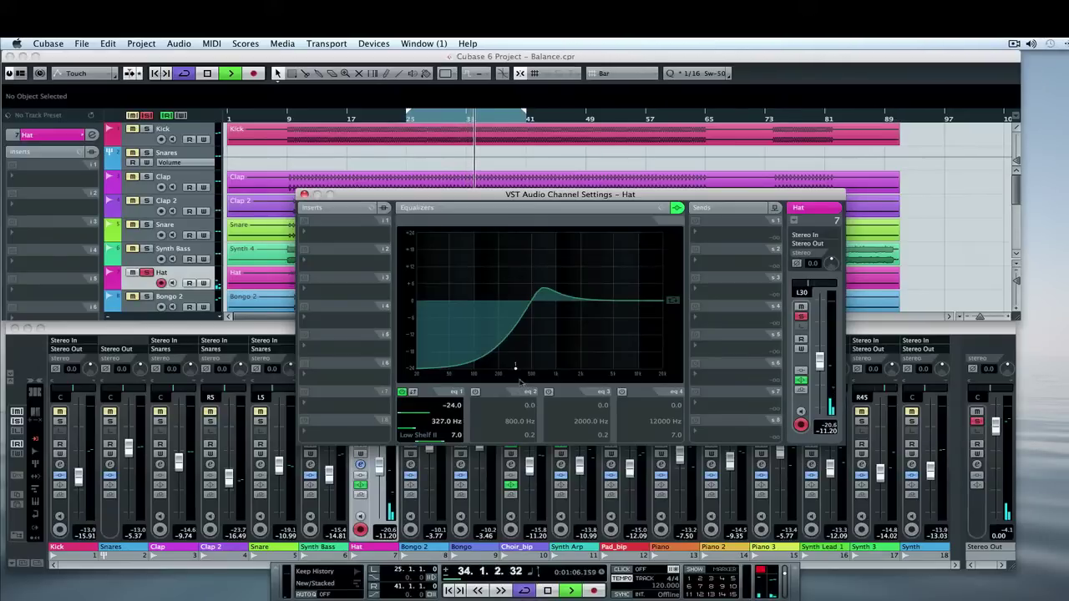
pyautogui.moveTo(517, 374); pyautogui.dragTo(499, 374)
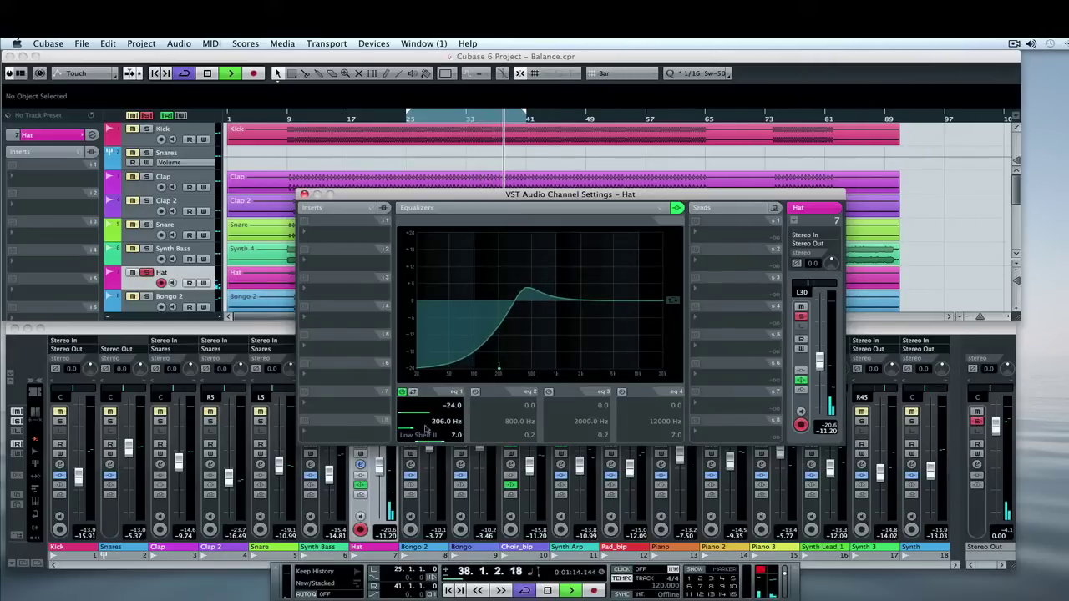
# - Change the Hat's EQ band 1 to Low Shelf I and raise its frequency to about 882 Hz
pyautogui.click(426, 434)
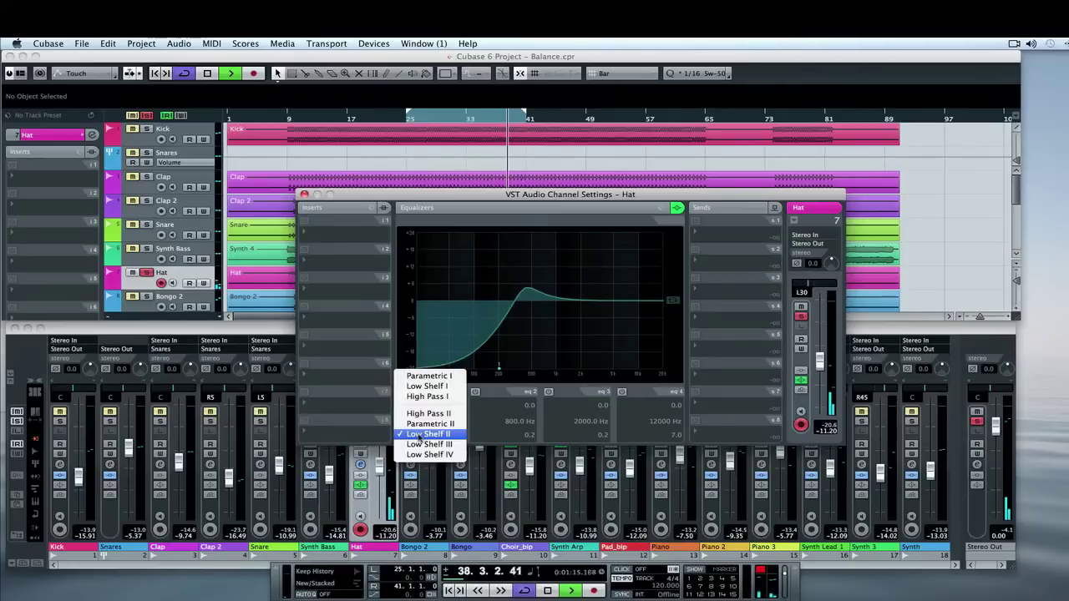
pyautogui.click(430, 386)
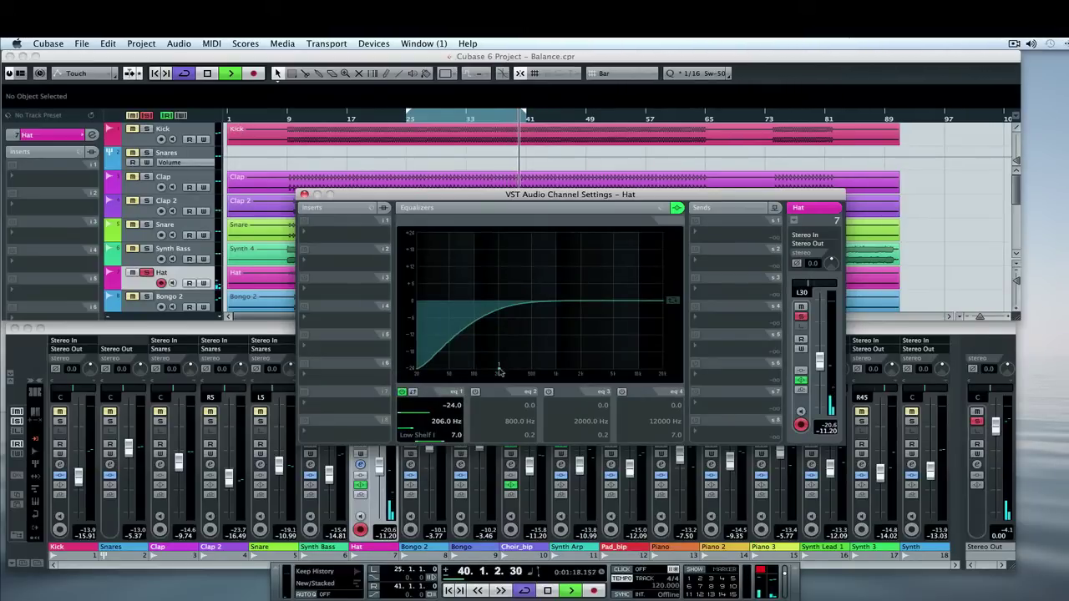
pyautogui.moveTo(499, 369); pyautogui.dragTo(551, 377)
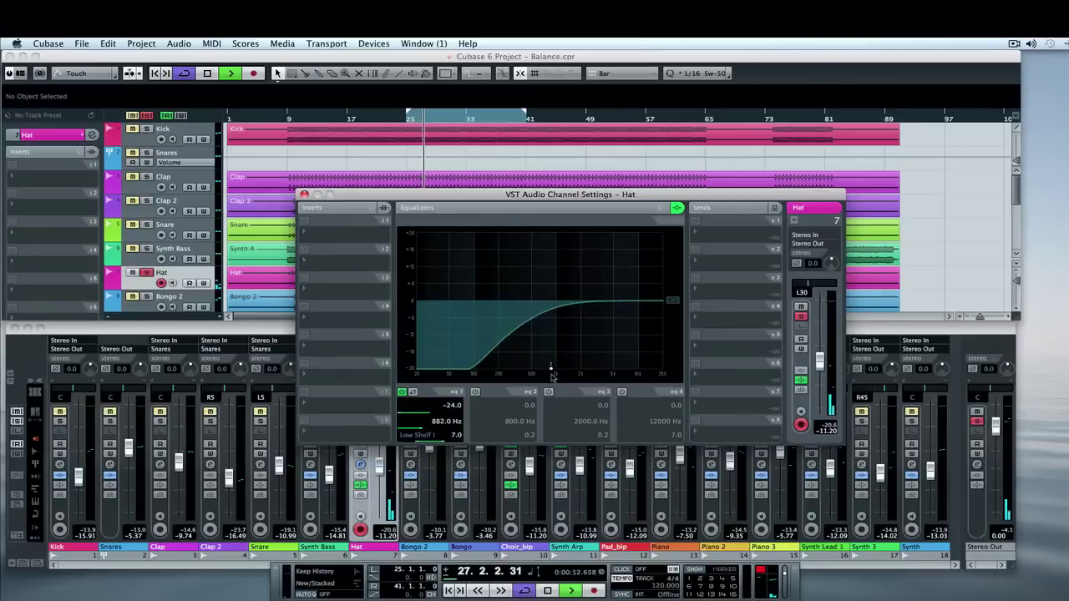
# - Enable the Hat's EQ band 4 as High Shelf I with about 1.6 dB gain at 10823 Hz, close the settings and stop playback
pyautogui.click(658, 300)
pyautogui.moveTo(658, 300)
pyautogui.mouseDown()
pyautogui.moveTo(641, 295)
pyautogui.moveTo(650, 299)
pyautogui.mouseUp()
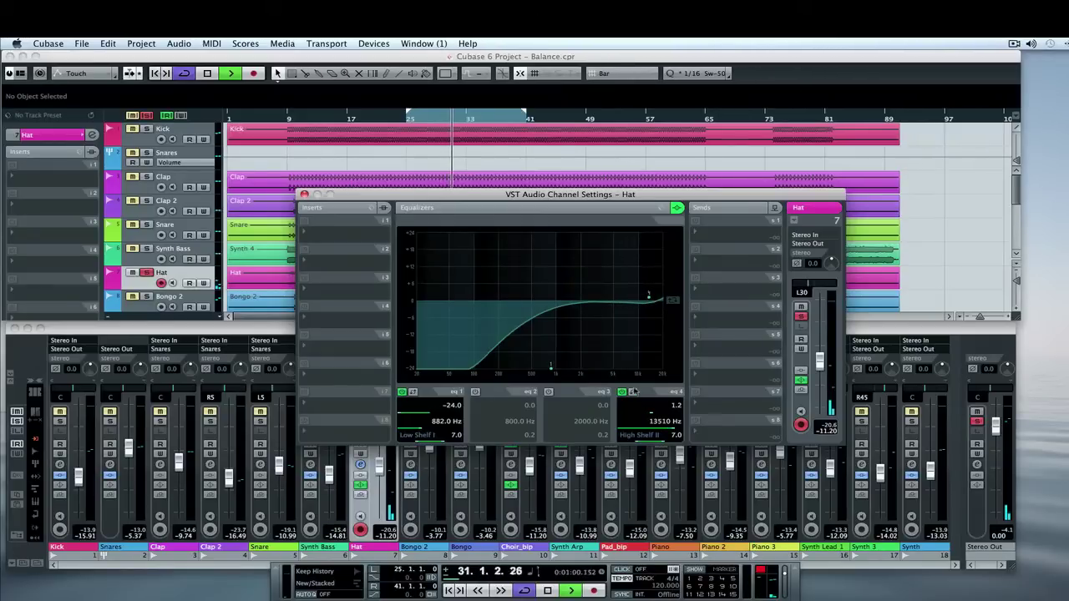
pyautogui.click(650, 435)
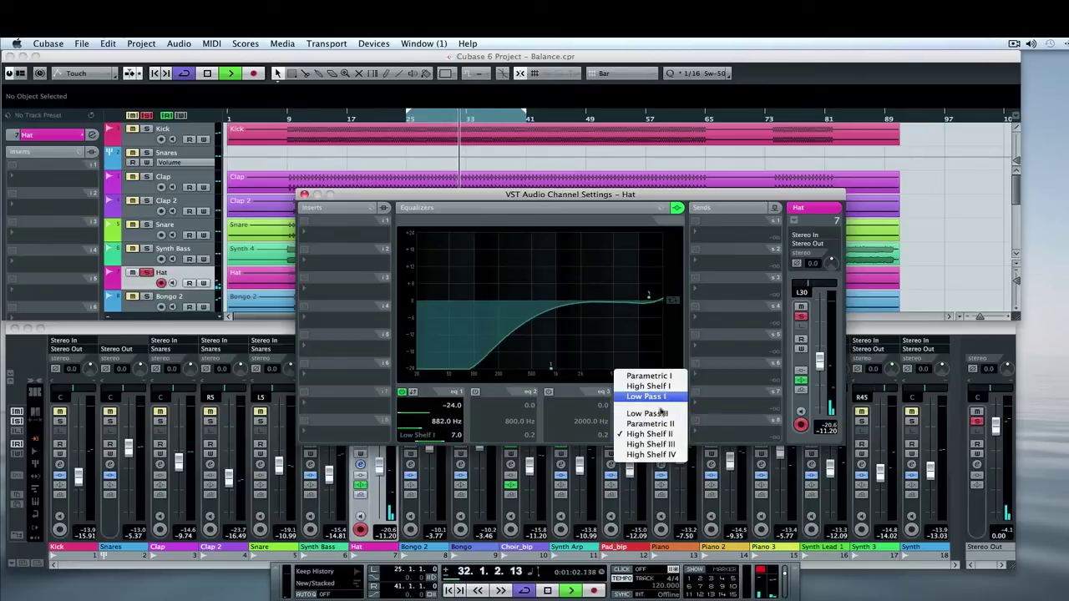
pyautogui.click(651, 386)
pyautogui.moveTo(650, 302); pyautogui.dragTo(641, 292)
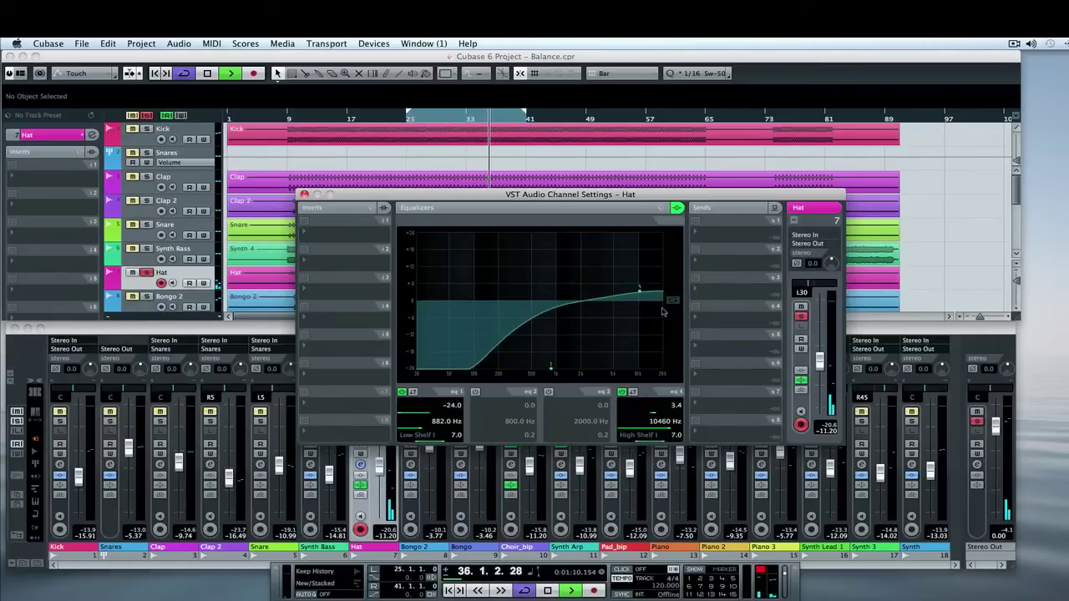
pyautogui.moveTo(639, 291); pyautogui.dragTo(642, 300)
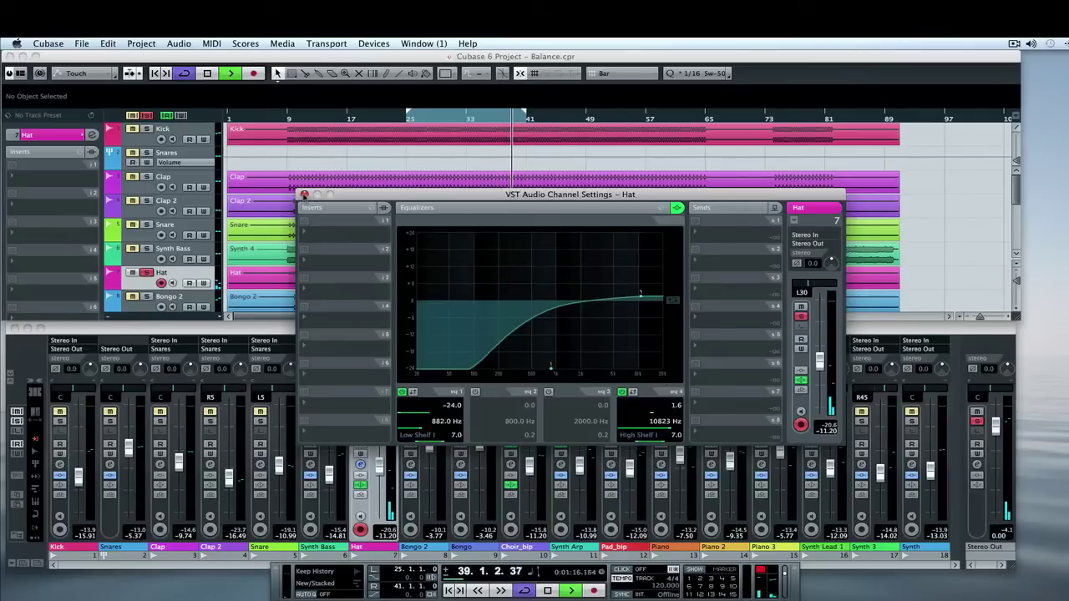
pyautogui.click(304, 195)
pyautogui.press('space')
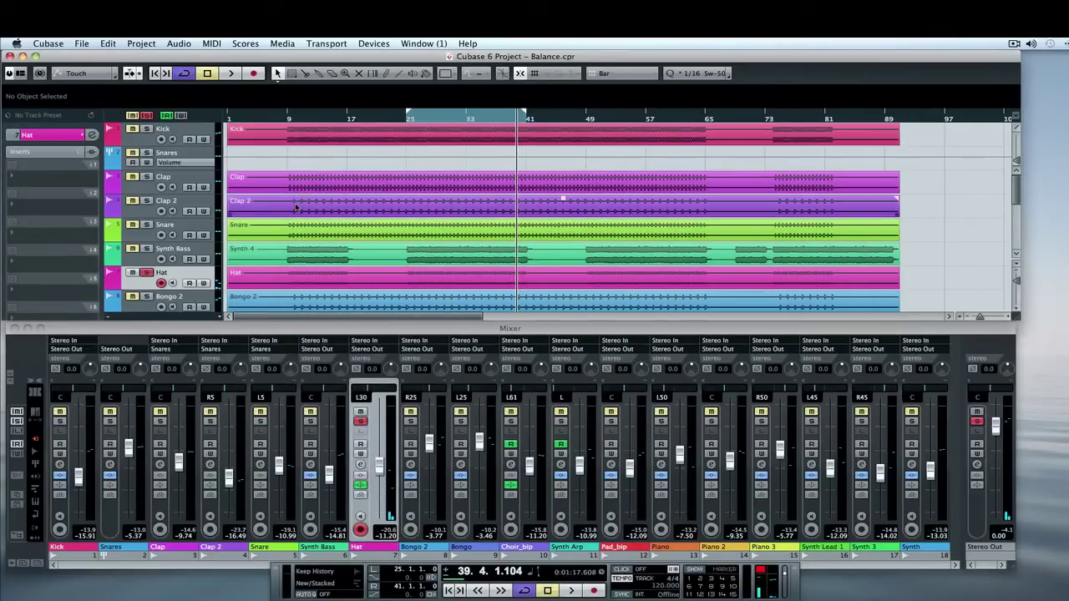
# - Solo the Snares group track and turn off solo on the Hat track
pyautogui.click(172, 155)
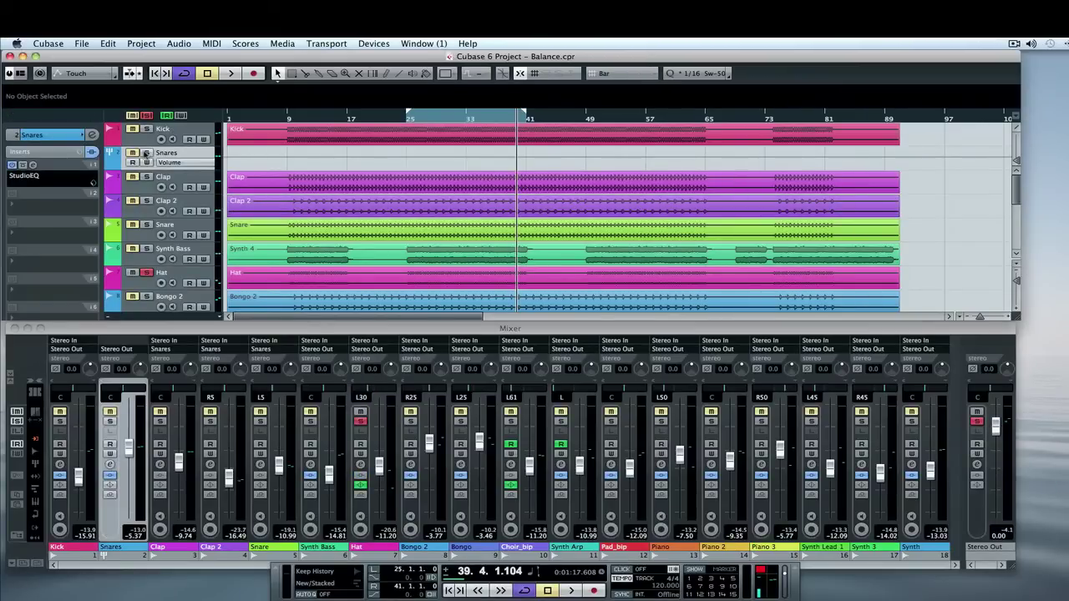
pyautogui.click(145, 153)
pyautogui.click(147, 272)
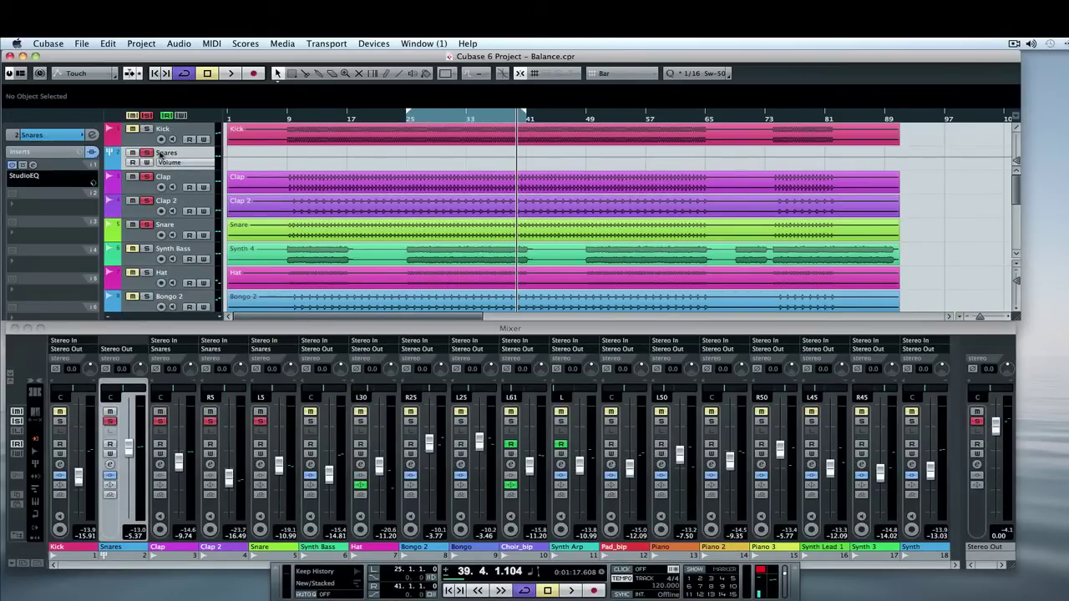
# - Examine the output routing choices of the Bongo channel in the mixer, including the Snares group, leaving the routing as is
pyautogui.click(114, 521)
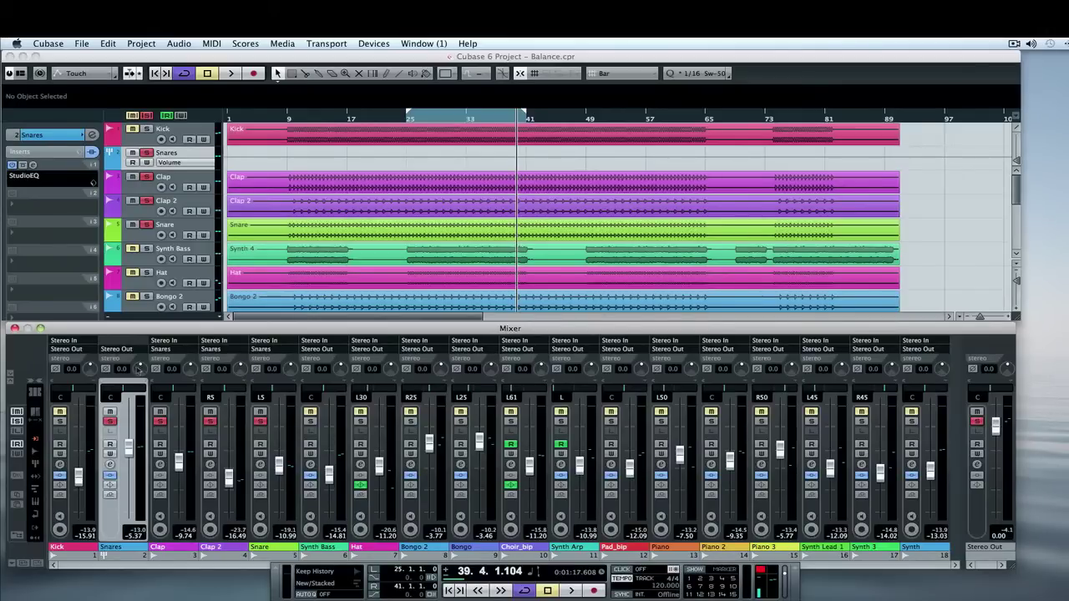
pyautogui.click(172, 159)
pyautogui.click(483, 351)
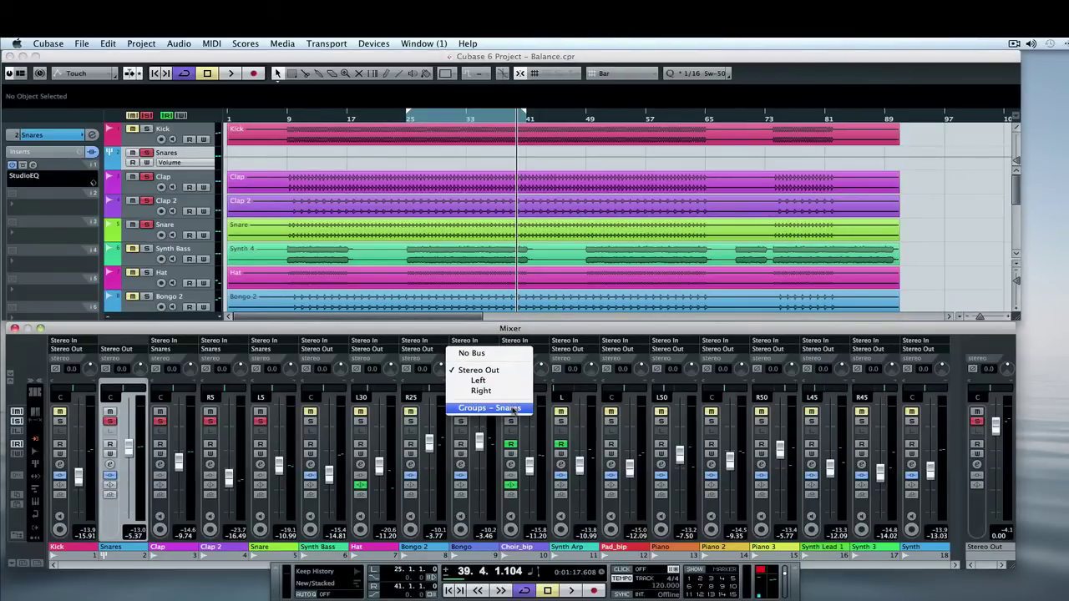
pyautogui.click(502, 330)
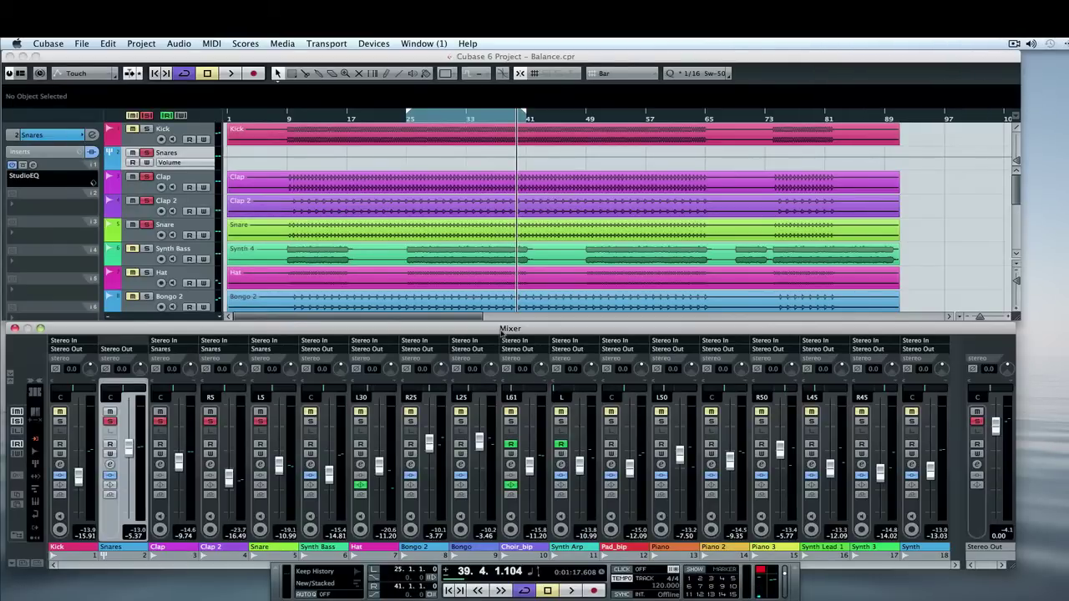
pyautogui.click(290, 254)
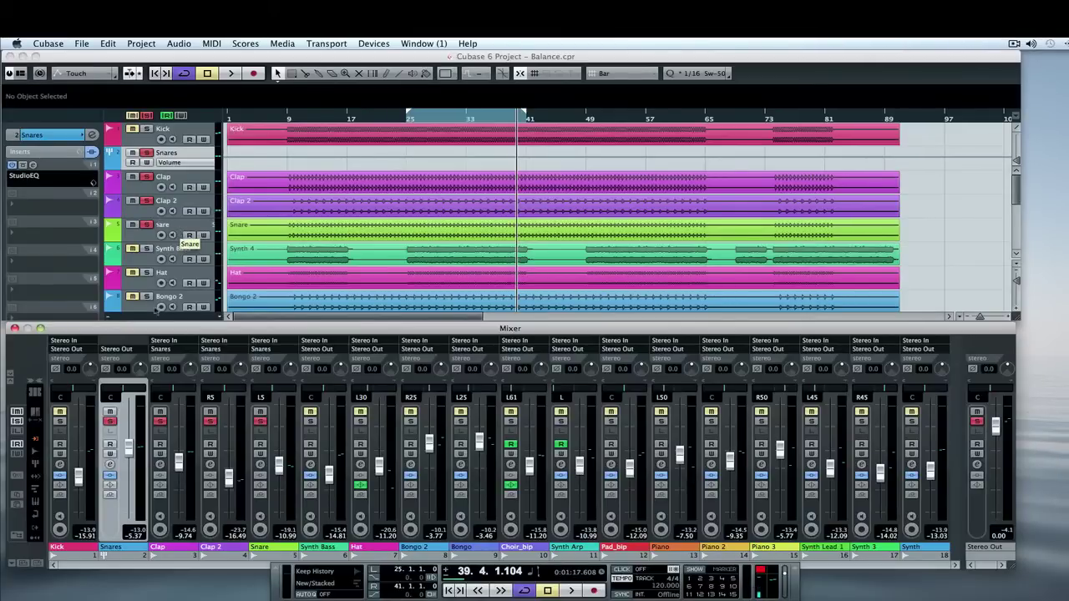
# - Compare the Bongo 2 and Bongo tracks by selecting each in turn
pyautogui.click(413, 547)
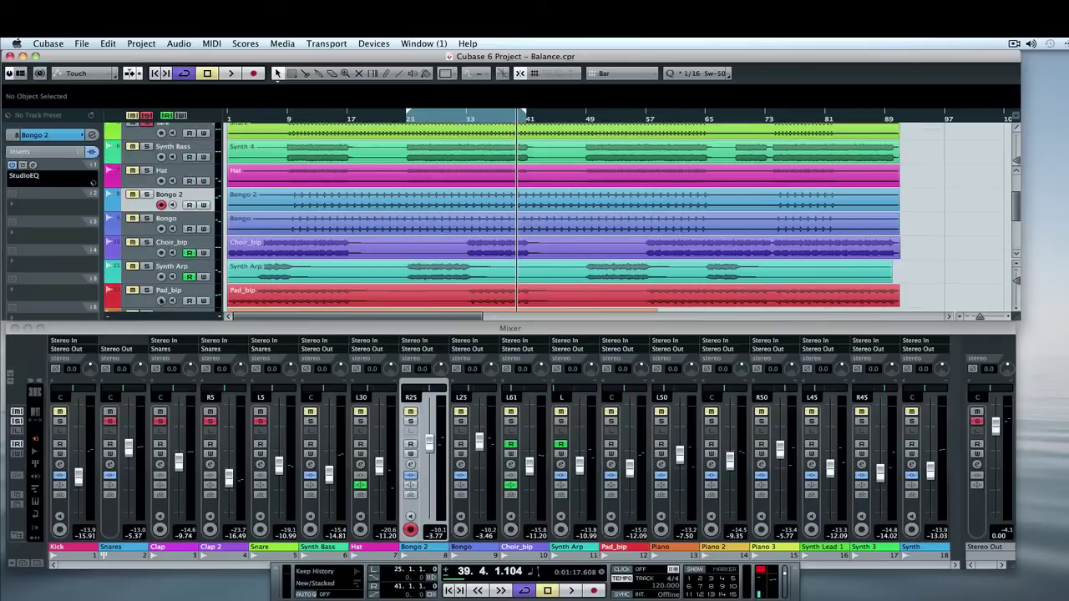
pyautogui.click(150, 225)
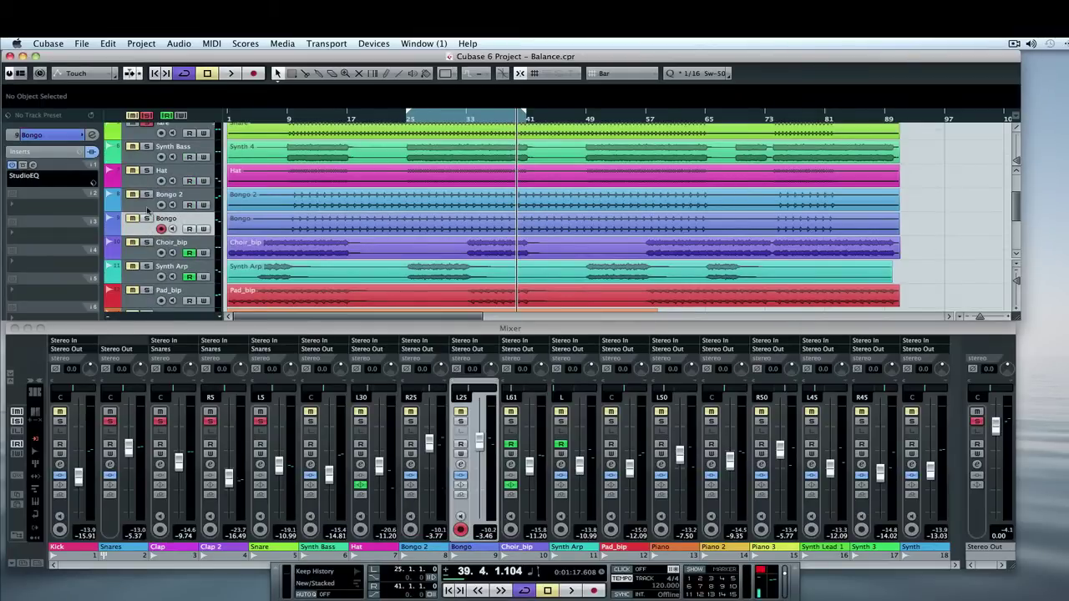
pyautogui.click(148, 210)
pyautogui.click(148, 227)
pyautogui.click(146, 210)
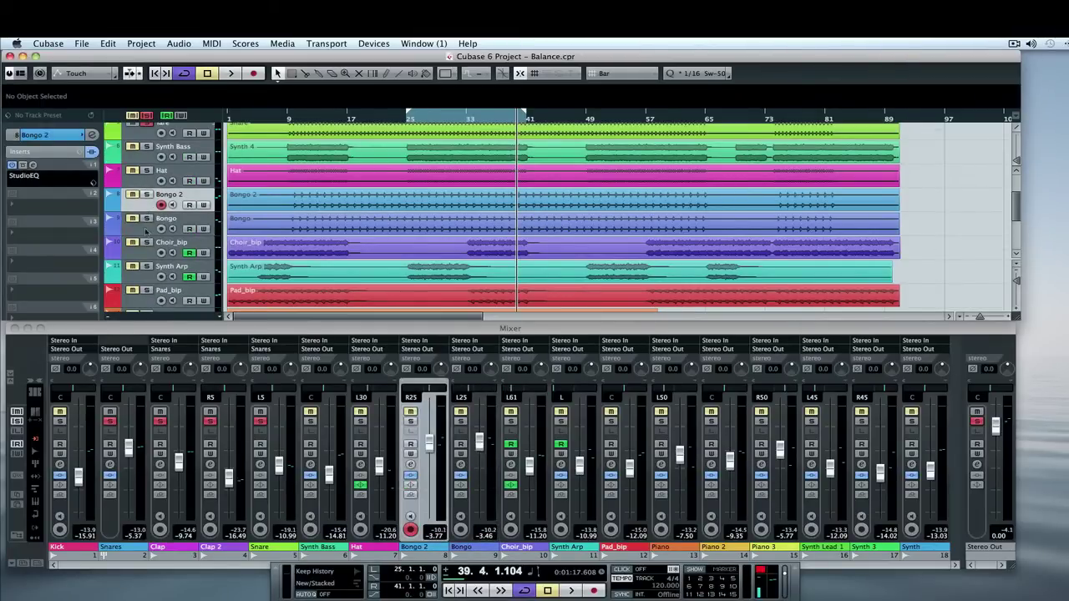
pyautogui.click(148, 227)
pyautogui.click(146, 211)
pyautogui.click(148, 230)
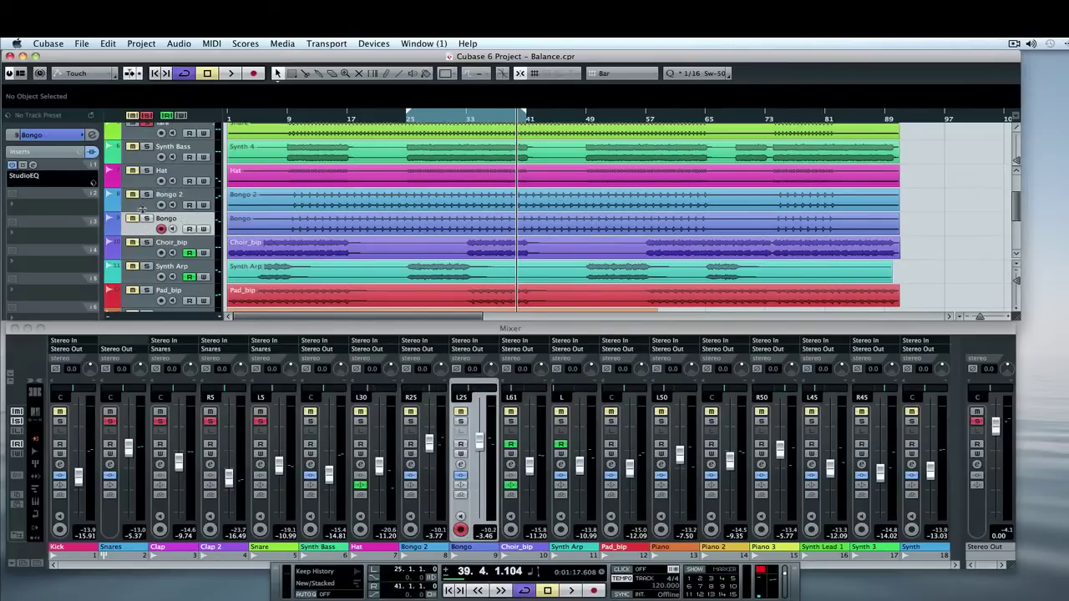
pyautogui.click(142, 212)
pyautogui.click(143, 235)
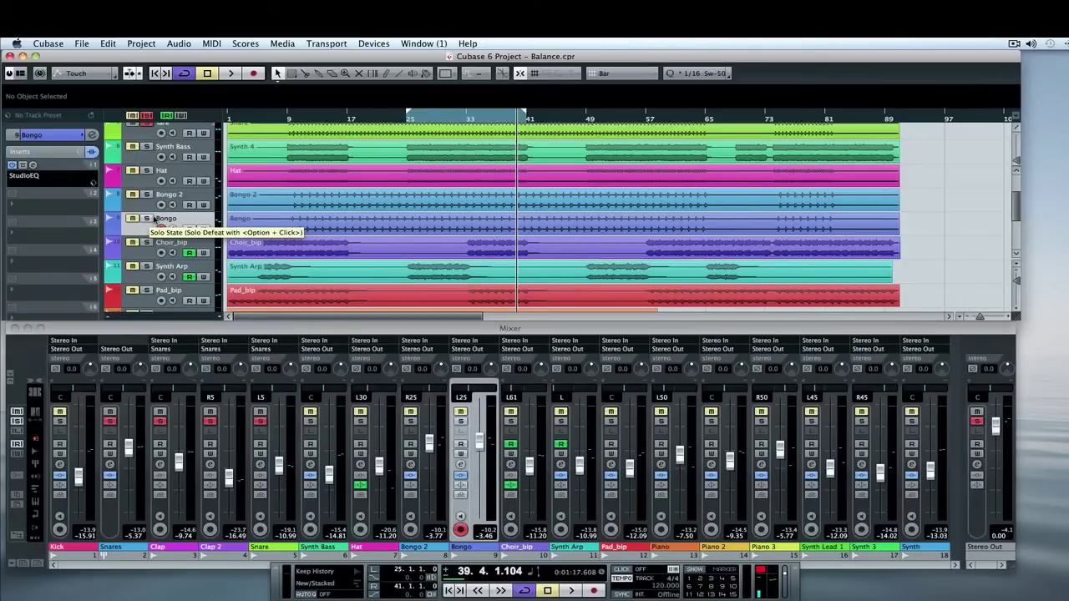
# - Open the StudioEQ insert of the Snares group track and move its window clear of the track controls
pyautogui.scroll(5, 150, 252)
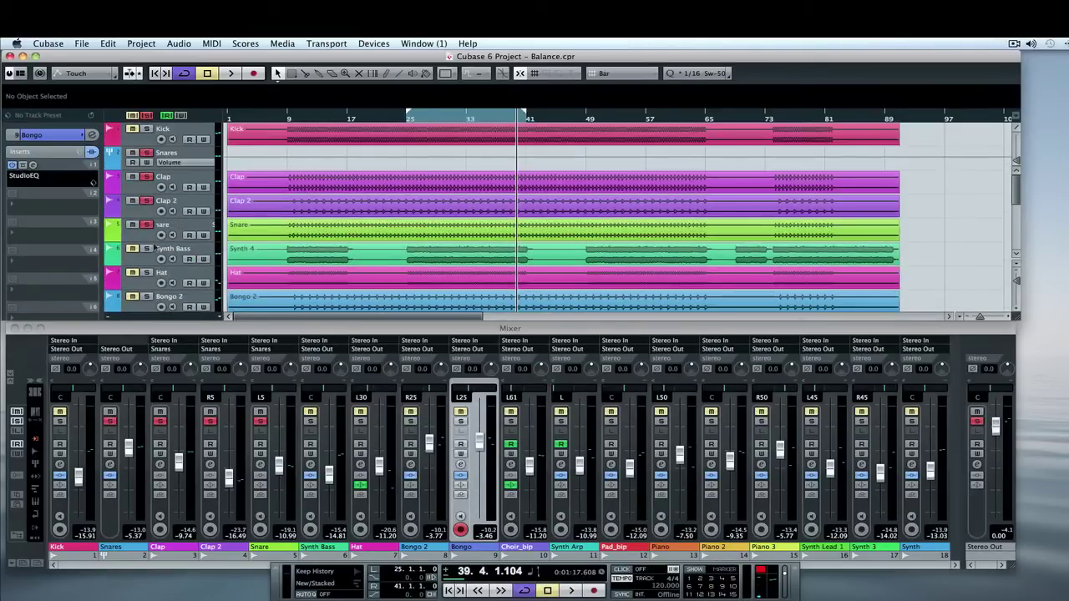
pyautogui.click(168, 155)
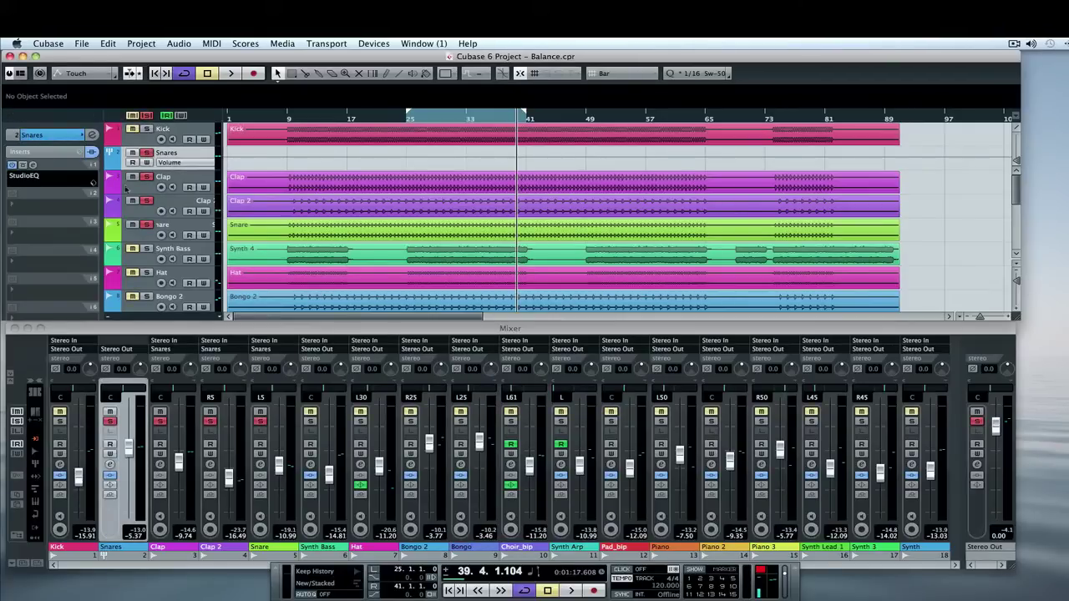
pyautogui.click(34, 165)
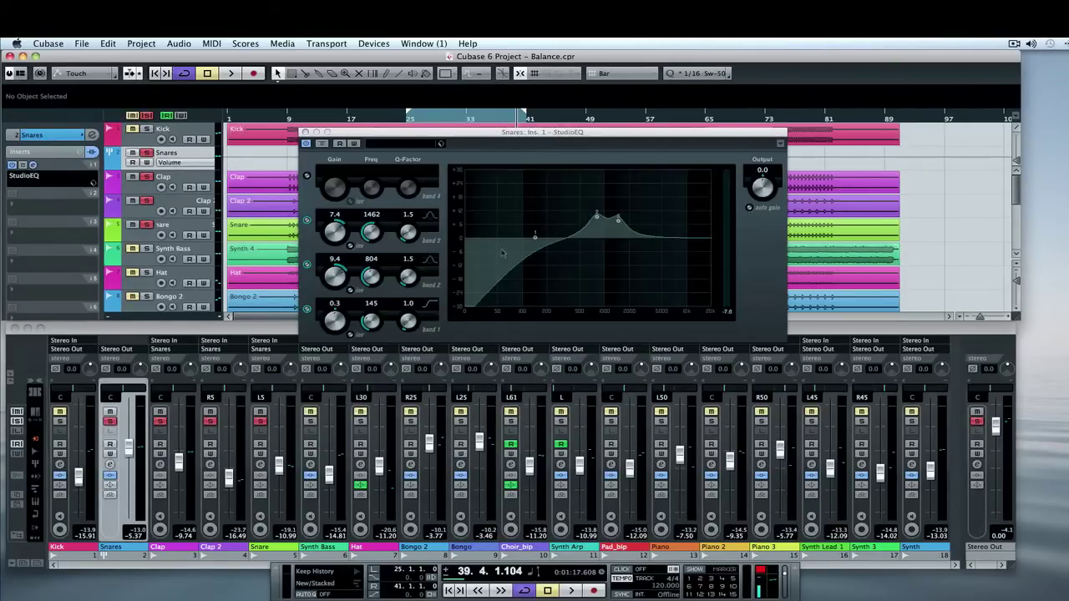
pyautogui.moveTo(557, 142); pyautogui.dragTo(567, 217)
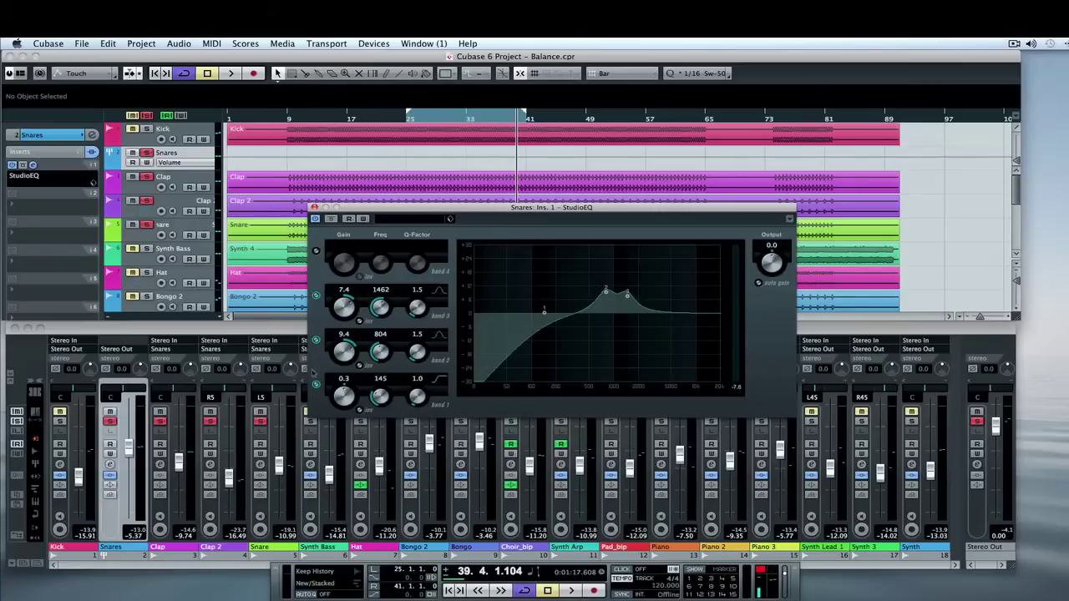
# - Turn off bands 1, 2 and 3 of the Snares StudioEQ and start playback
pyautogui.click(316, 386)
pyautogui.click(316, 340)
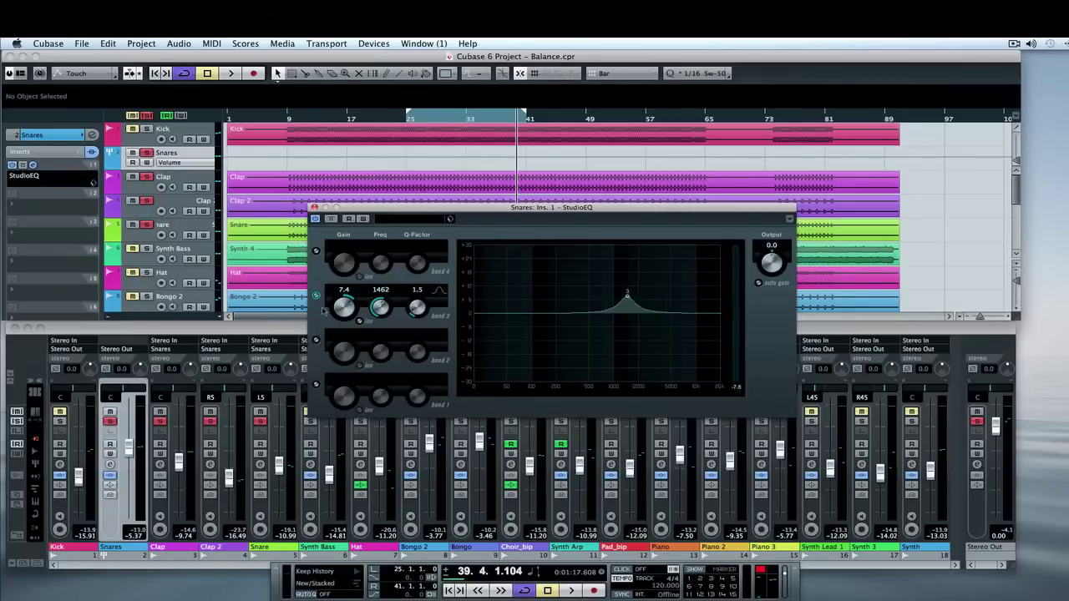
pyautogui.click(316, 296)
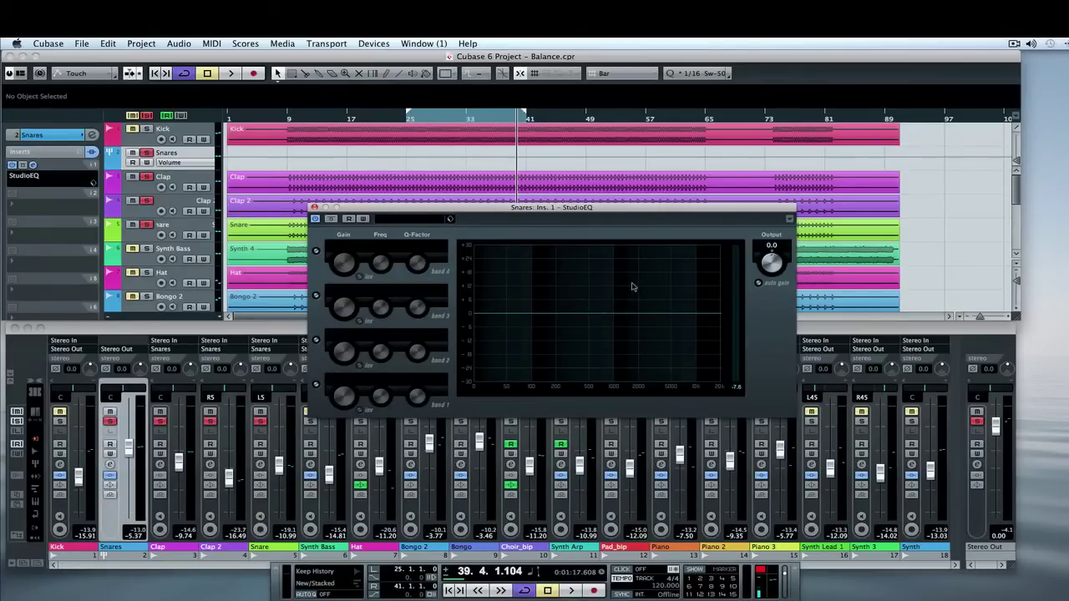
pyautogui.press('space')
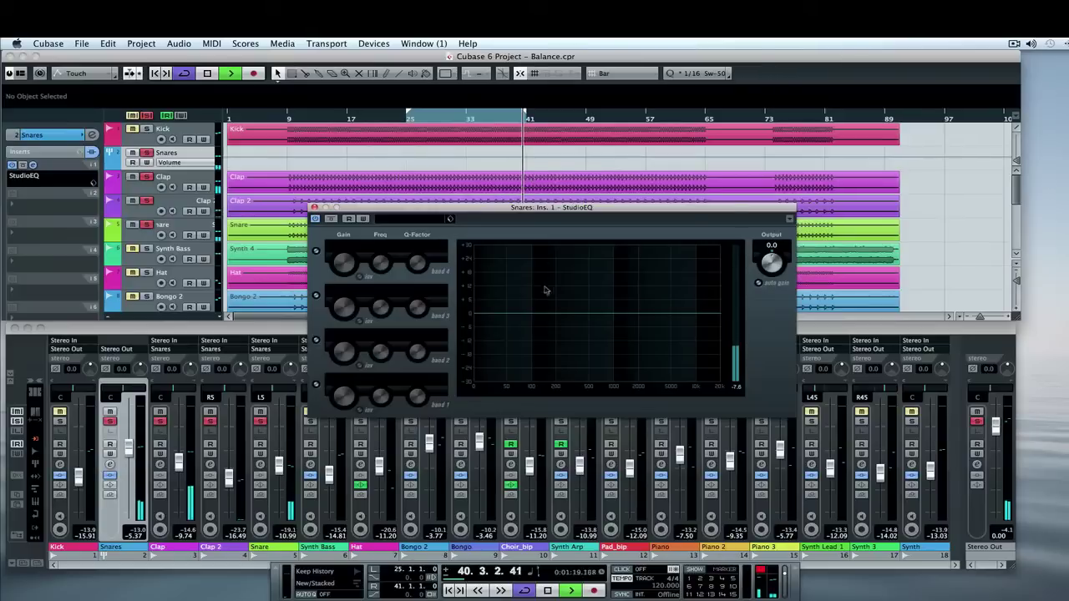
# - Enable band 1 of the Snares EQ and sweep its cut frequency up to about 419 Hz and back to 145 Hz
pyautogui.click(316, 385)
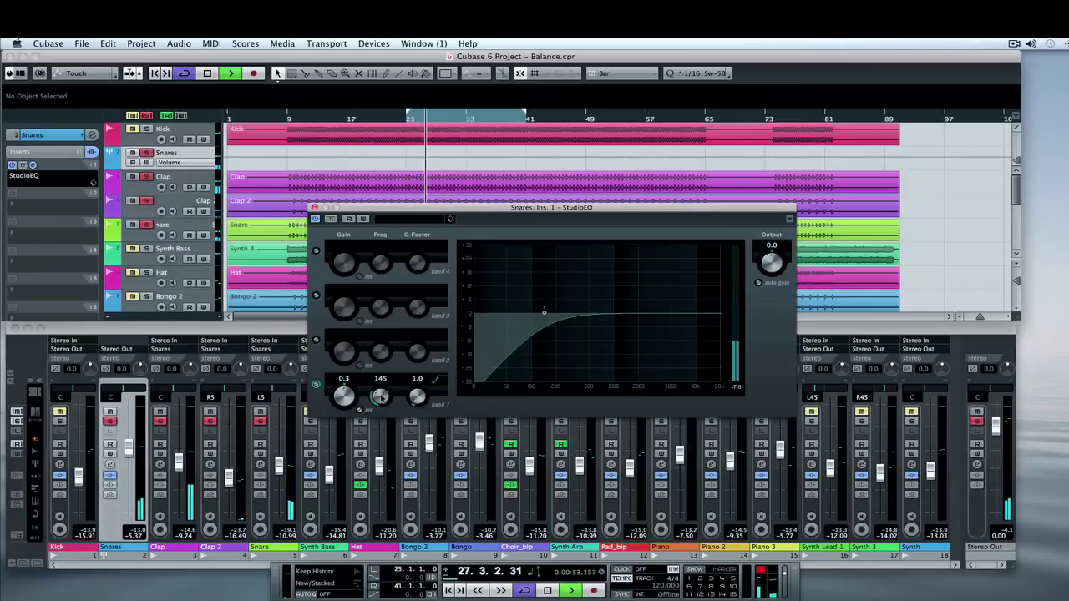
pyautogui.scroll(3, 381, 399)
pyautogui.scroll(5, 381, 399)
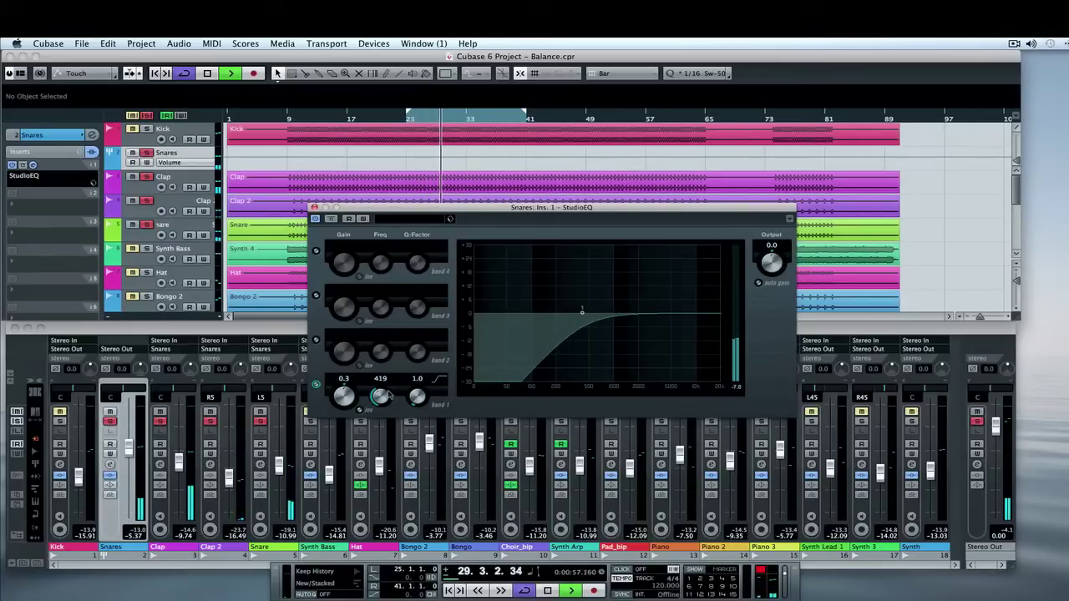
pyautogui.scroll(-5, 381, 397)
pyautogui.scroll(-2, 381, 398)
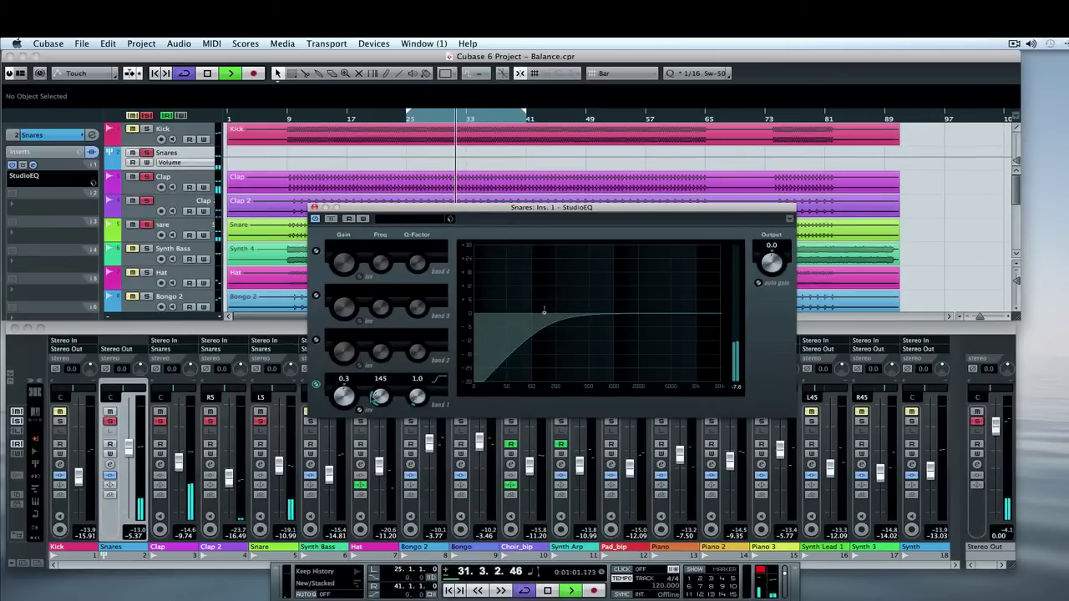
# - Check band 1's filter types, keeping Cut, and try a Q-factor of 10 before settling on about 4.2
pyautogui.click(435, 379)
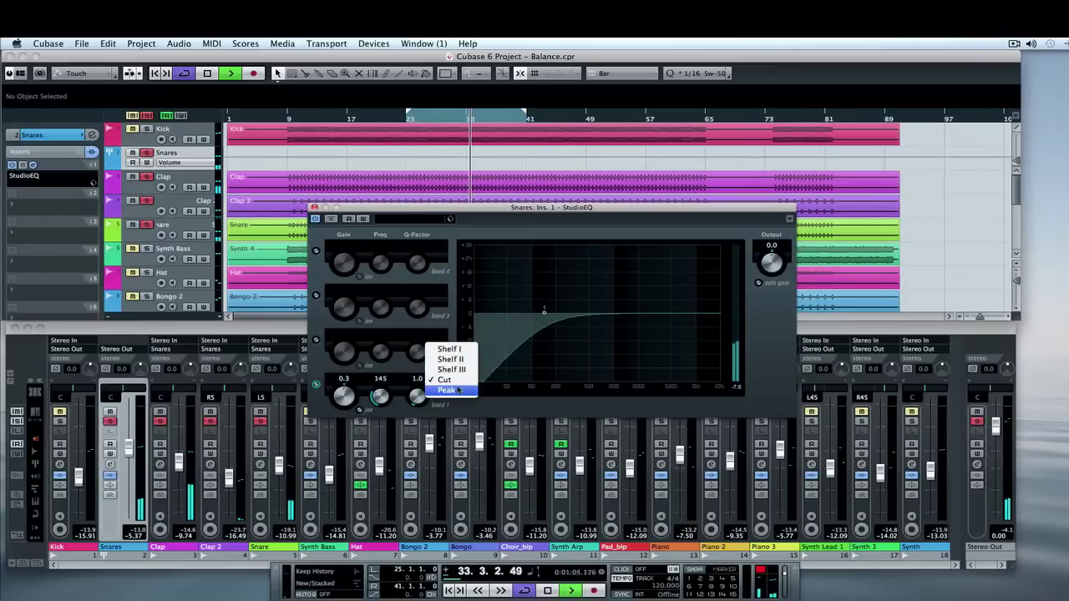
pyautogui.click(403, 377)
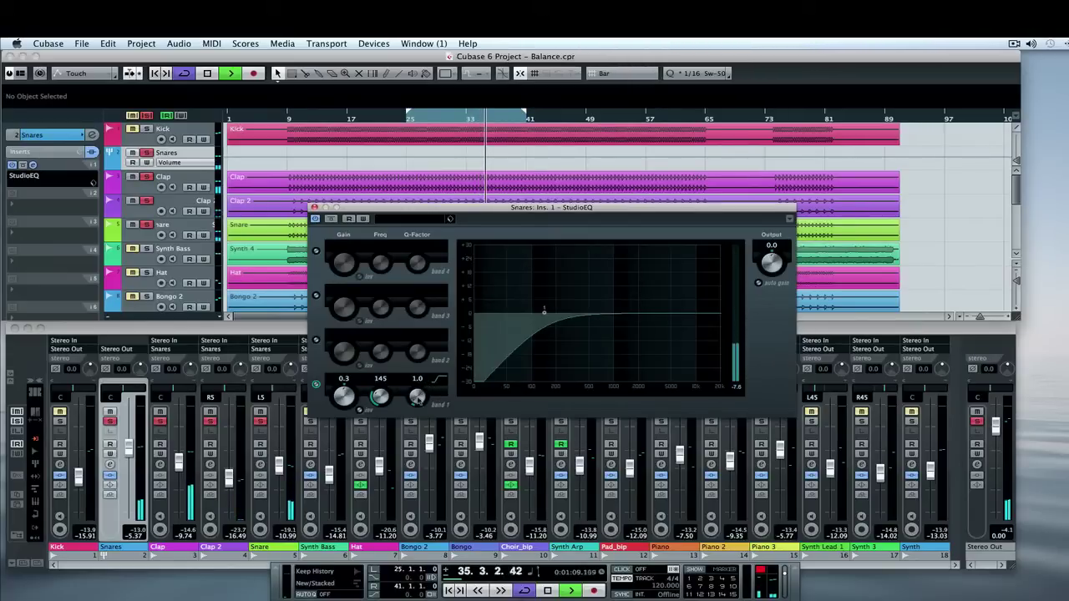
pyautogui.moveTo(417, 396); pyautogui.dragTo(420, 270)
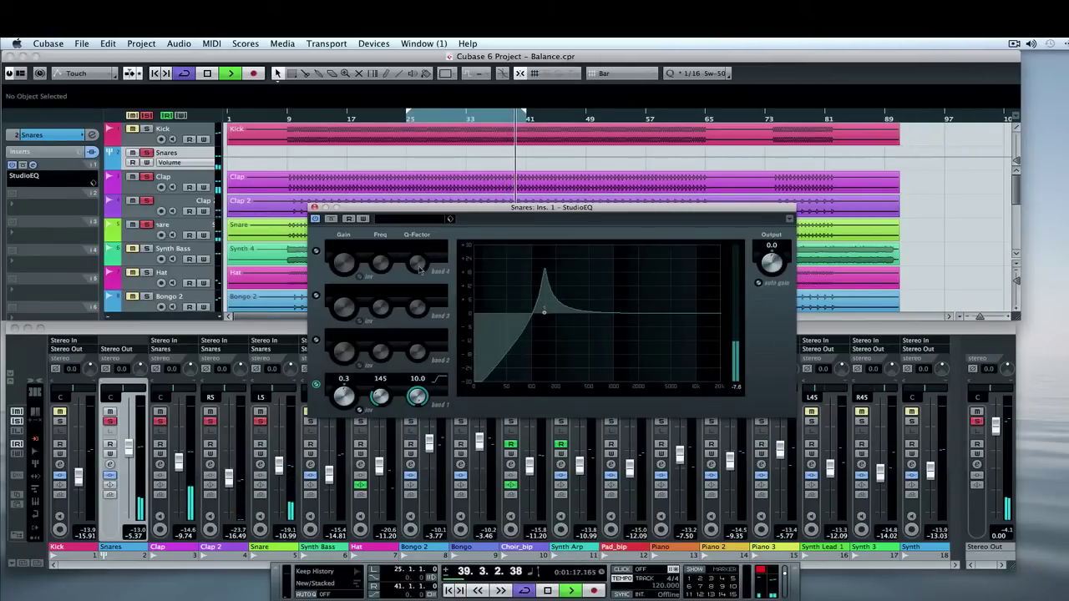
pyautogui.moveTo(420, 270); pyautogui.dragTo(422, 424)
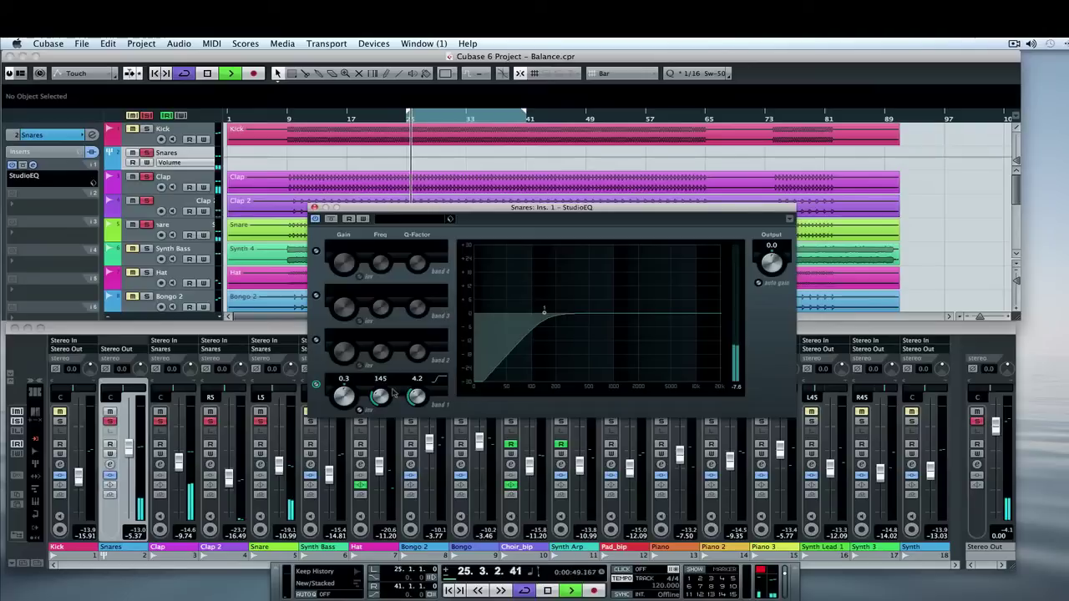
# - Enable band 2, sweep it with a 24 dB boost to about 1043 Hz at Q 3.3, and cut its gain to about -8.4 dB
pyautogui.click(316, 340)
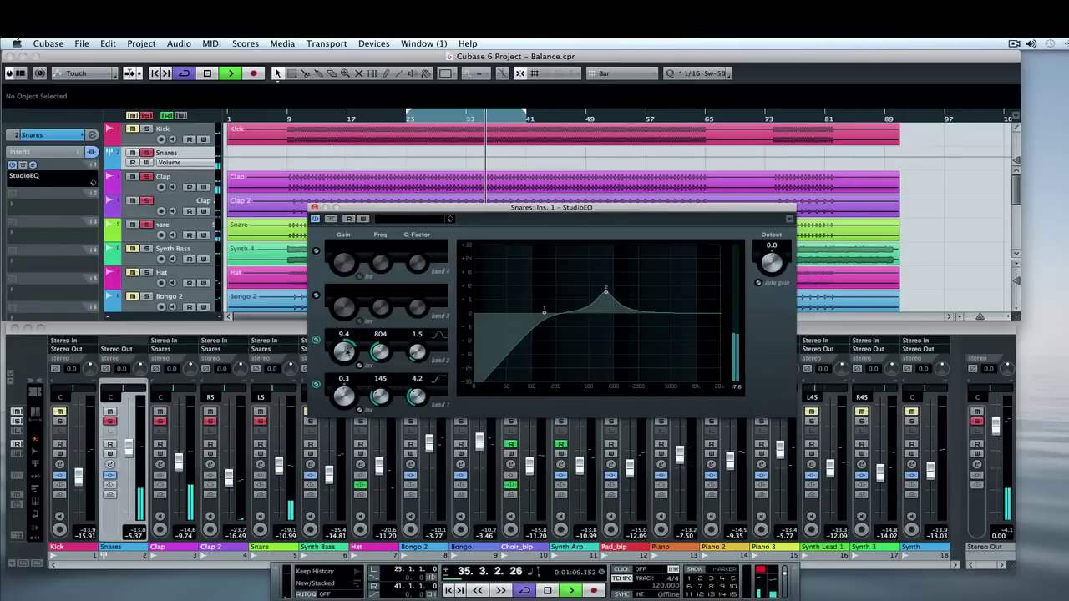
pyautogui.moveTo(343, 349); pyautogui.dragTo(347, 327)
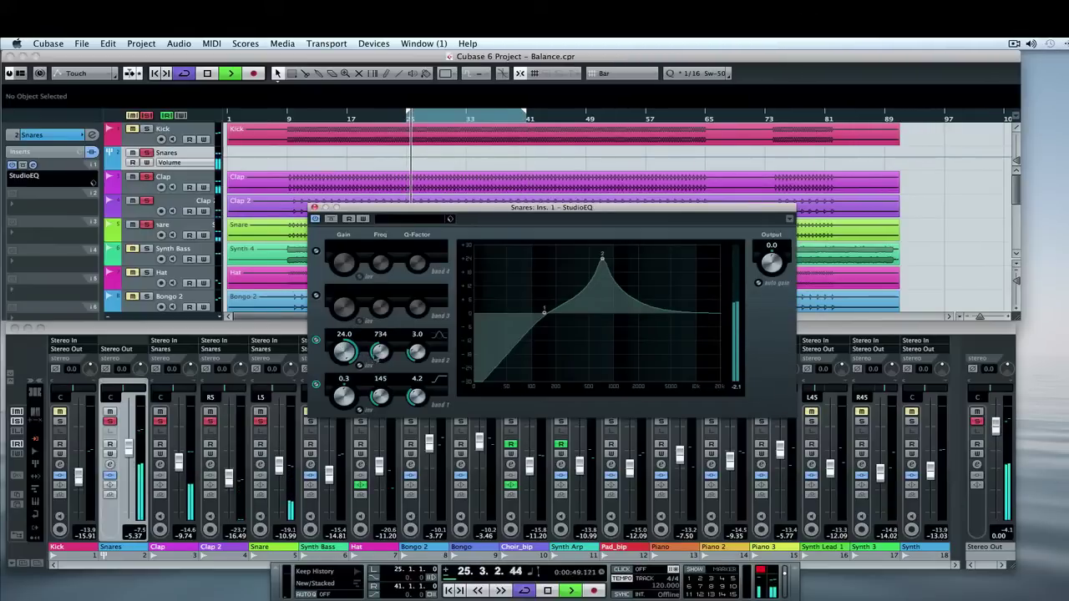
pyautogui.moveTo(380, 354); pyautogui.dragTo(380, 351)
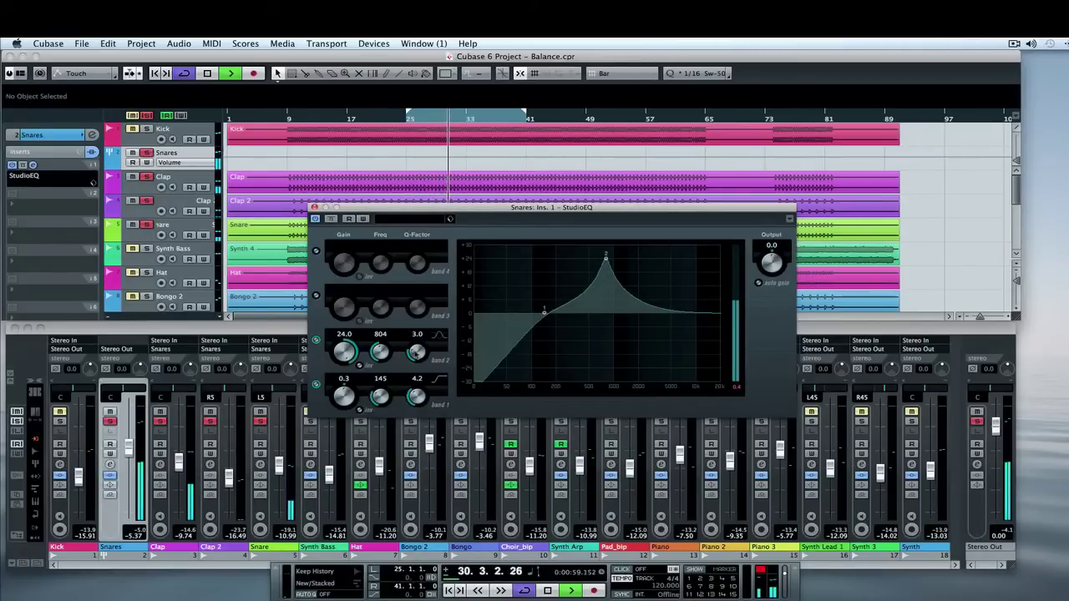
pyautogui.moveTo(385, 355); pyautogui.dragTo(423, 377)
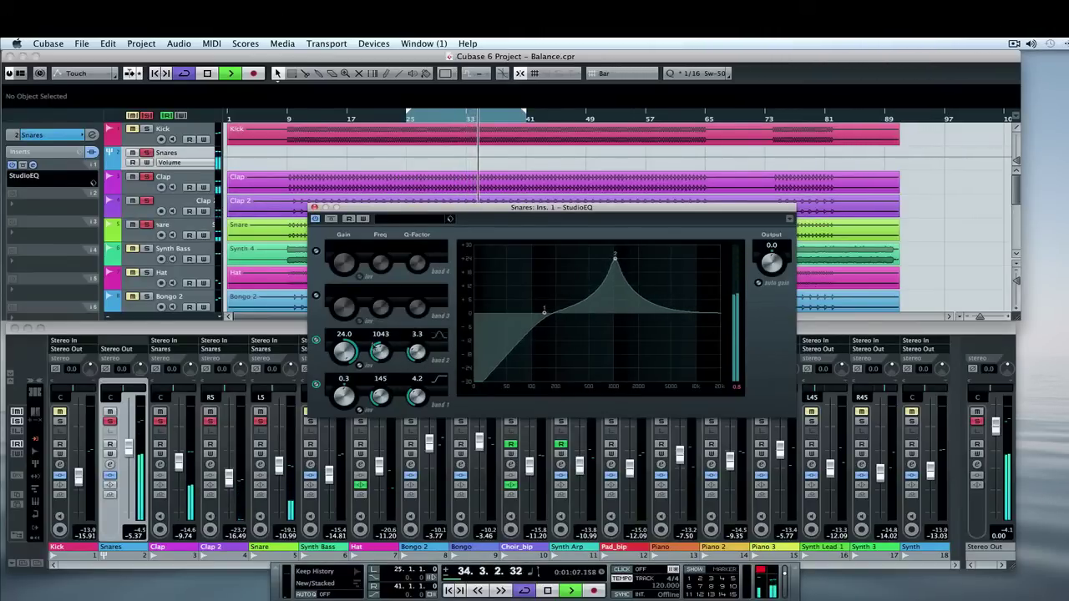
pyautogui.moveTo(343, 352); pyautogui.dragTo(358, 449)
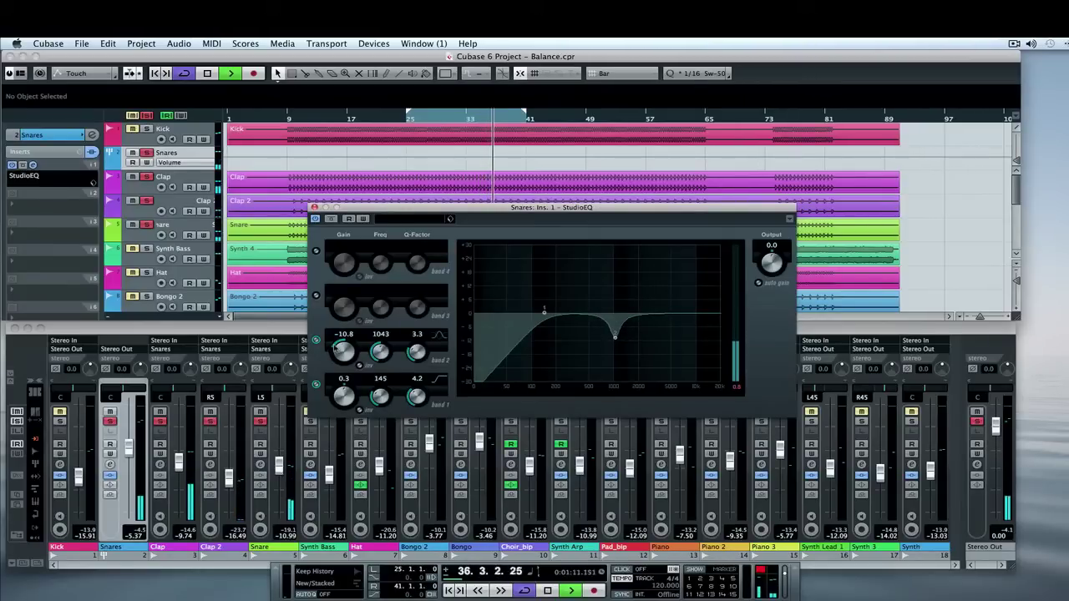
pyautogui.scroll(2, 343, 351)
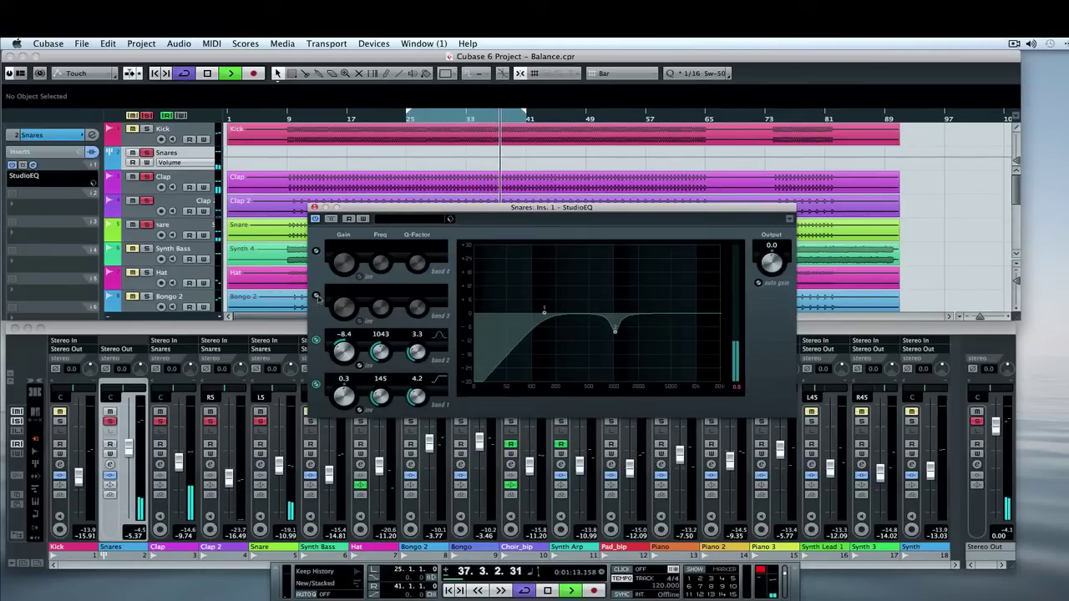
# - Enable band 3 and raise its frequency to about 1642 Hz, and enable band 4 as Peak at about 303 Hz with 3.1 dB gain
pyautogui.scroll(5, 342, 307)
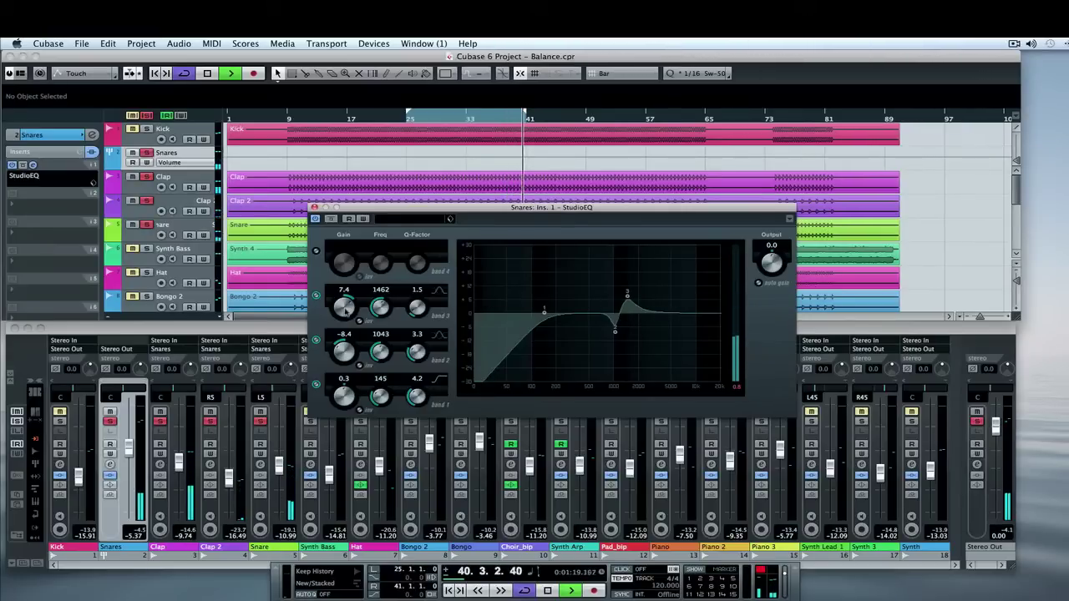
pyautogui.moveTo(381, 309)
pyautogui.mouseDown()
pyautogui.moveTo(380, 294)
pyautogui.moveTo(381, 309)
pyautogui.mouseUp()
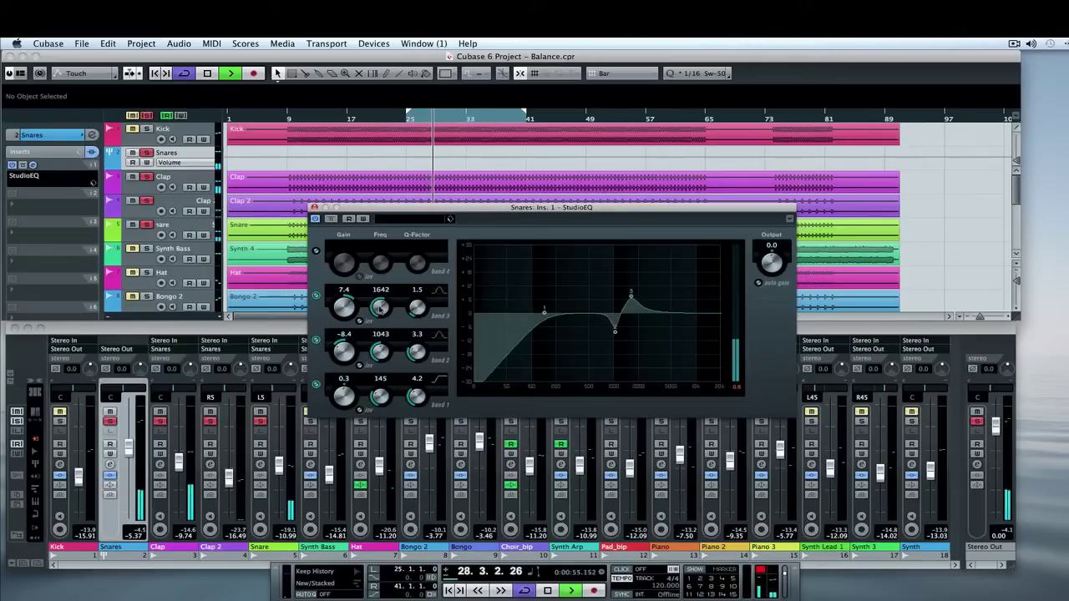
pyautogui.click(316, 251)
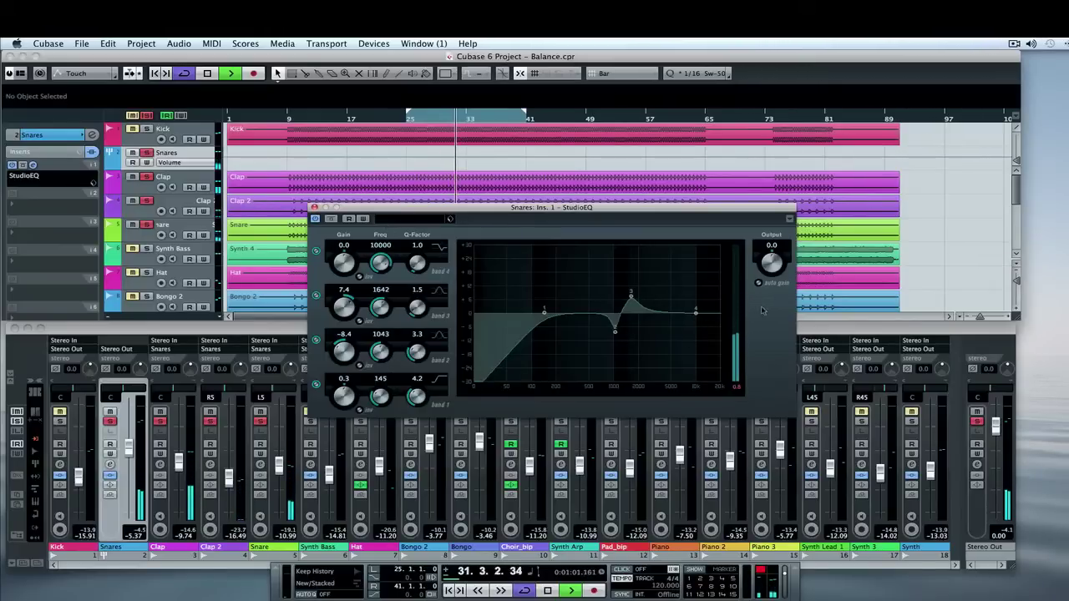
pyautogui.moveTo(695, 312); pyautogui.dragTo(571, 311)
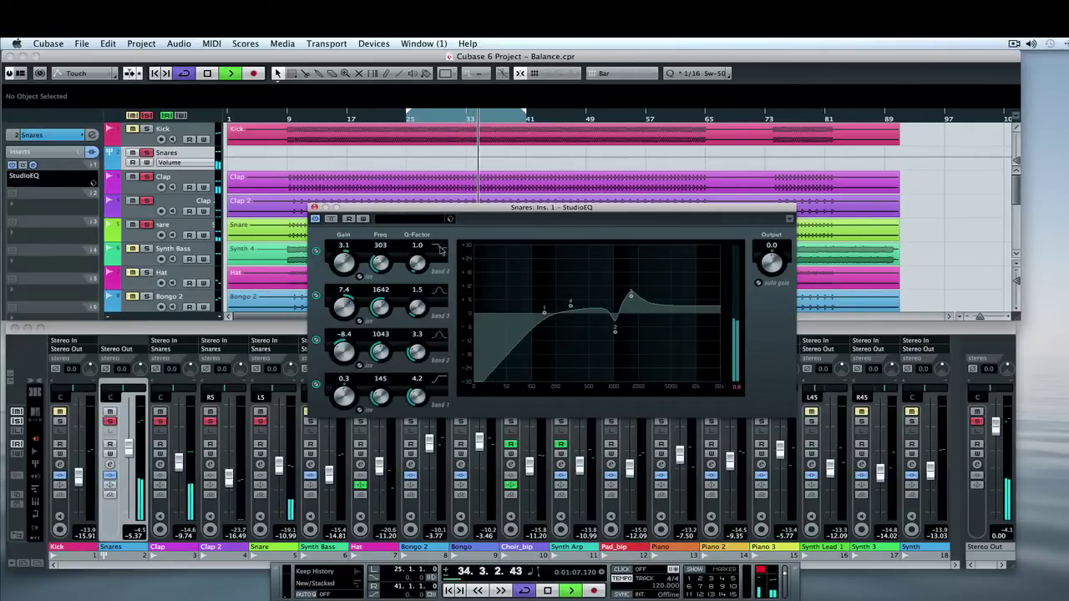
pyautogui.click(435, 250)
pyautogui.click(447, 289)
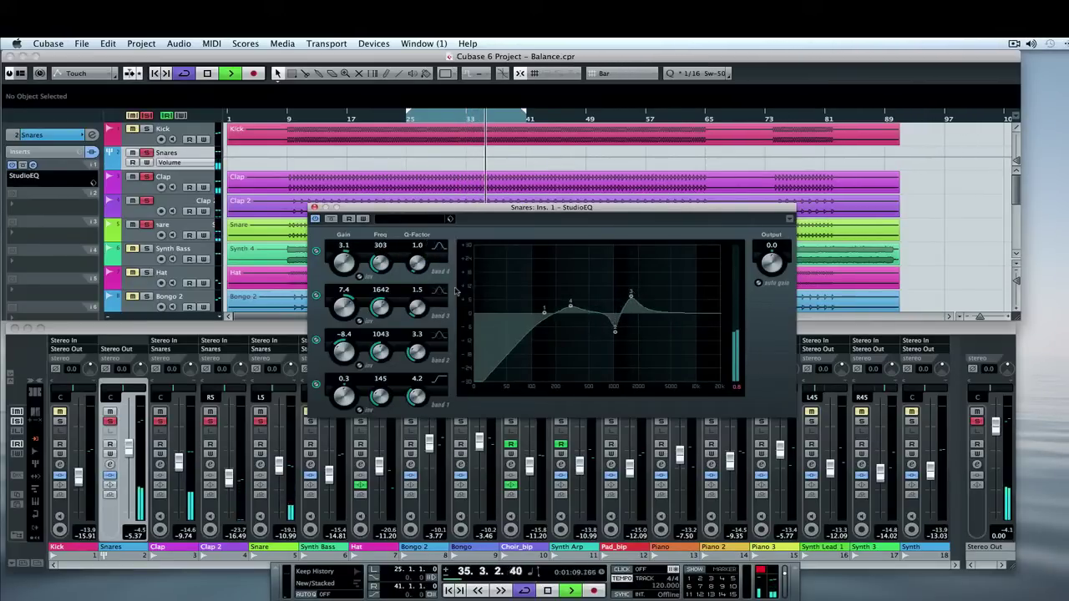
# - Set band 4's frequency to 800 Hz and its gain to about 5.1 dB, and switch off the Snares StudioEQ for comparison
pyautogui.click(380, 245)
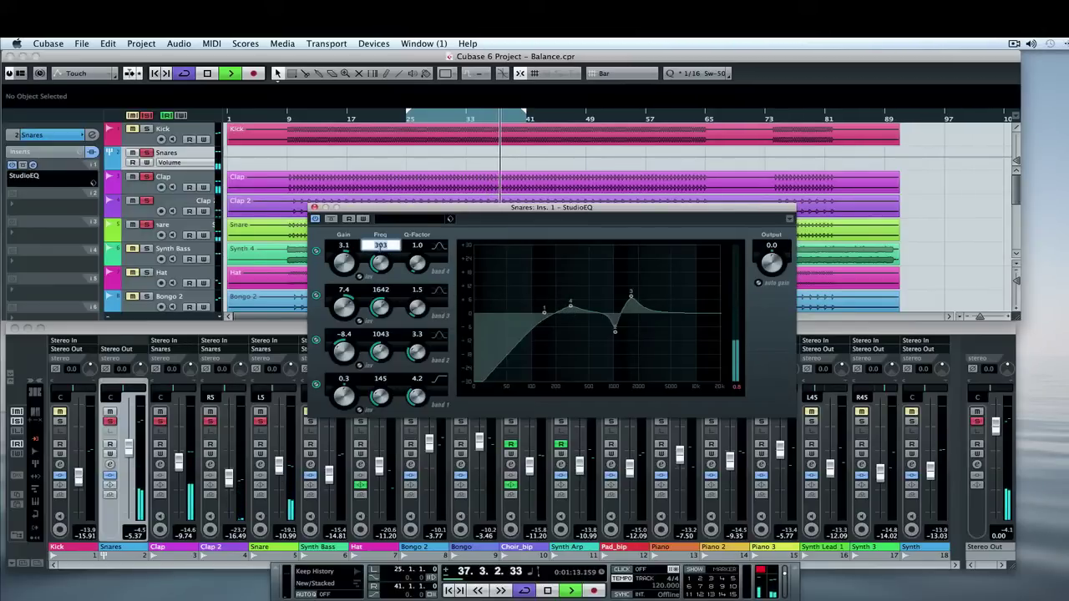
pyautogui.write('800')
pyautogui.press('Return')
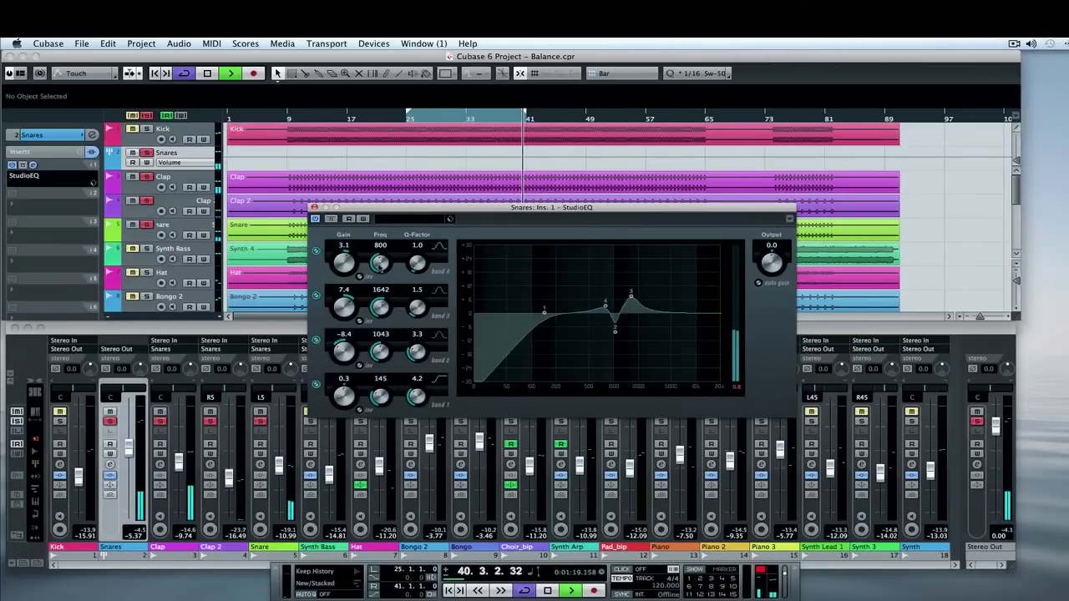
pyautogui.moveTo(345, 266); pyautogui.dragTo(346, 261)
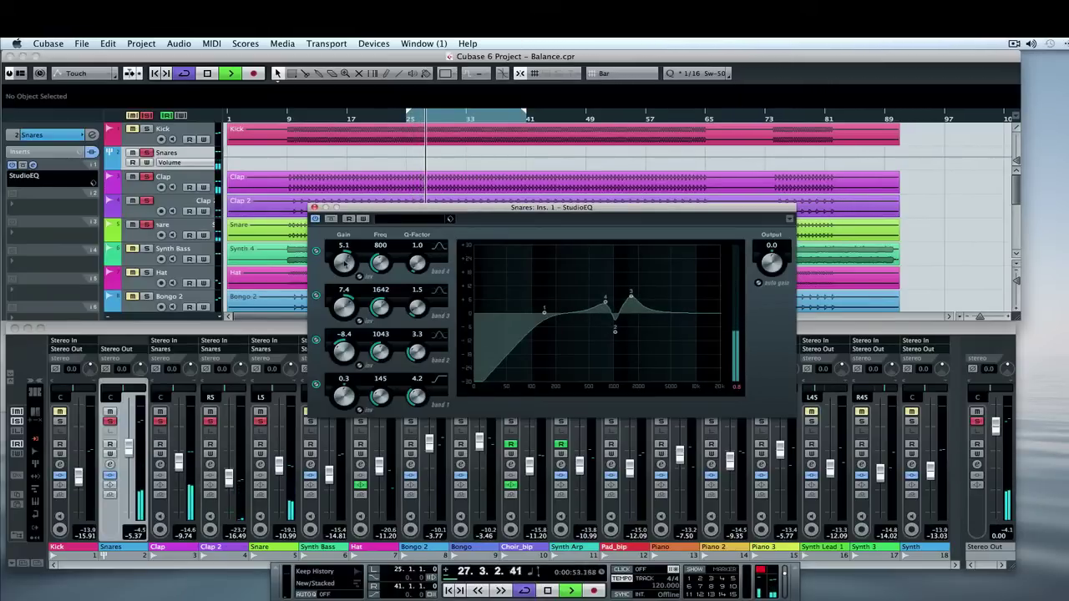
pyautogui.moveTo(345, 261); pyautogui.dragTo(350, 264)
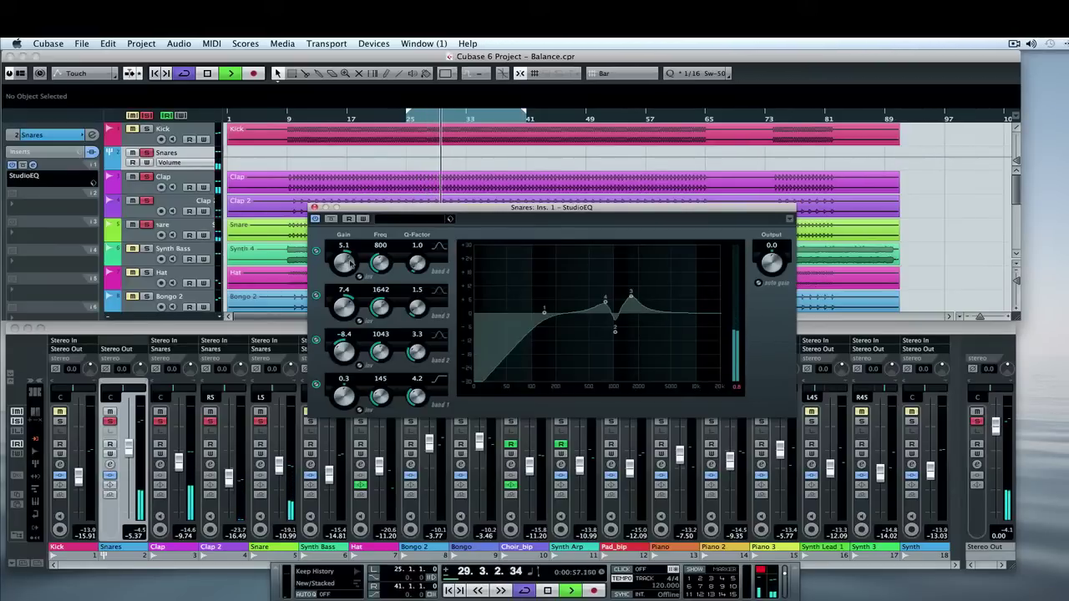
pyautogui.click(317, 220)
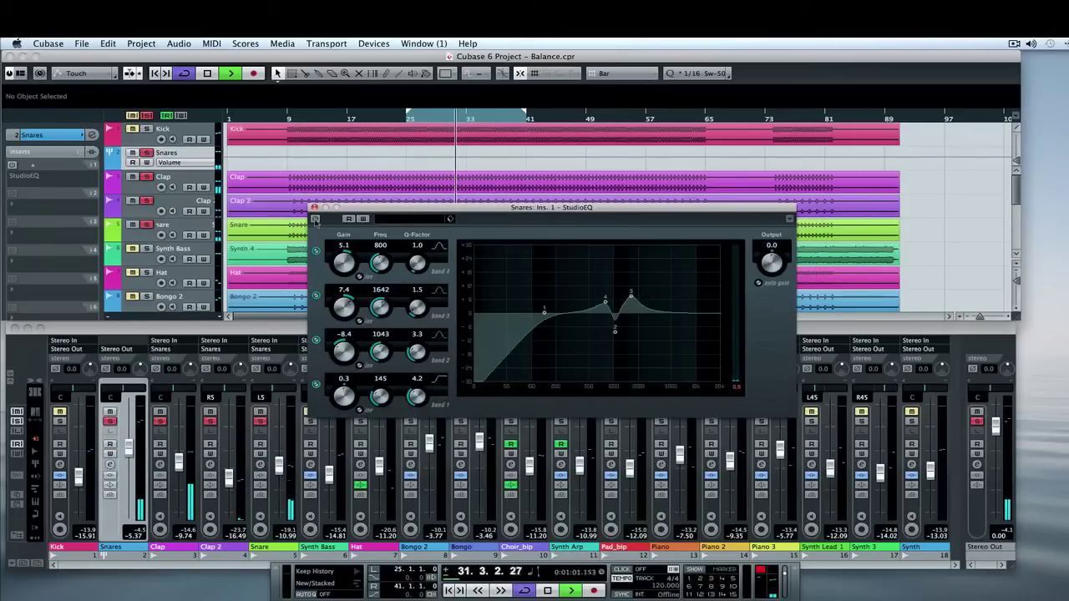
# - Re-enable the Snares StudioEQ, set band 3 to about 1487 Hz with 6.2 dB gain, and compare playback with the EQ off and on
pyautogui.click(316, 220)
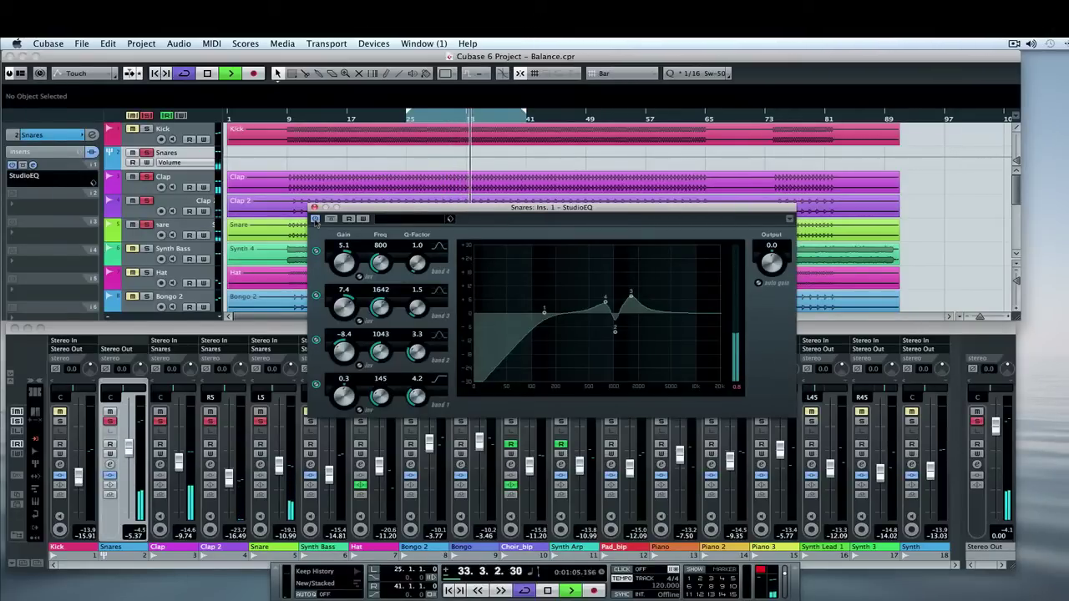
pyautogui.moveTo(637, 303); pyautogui.dragTo(630, 302)
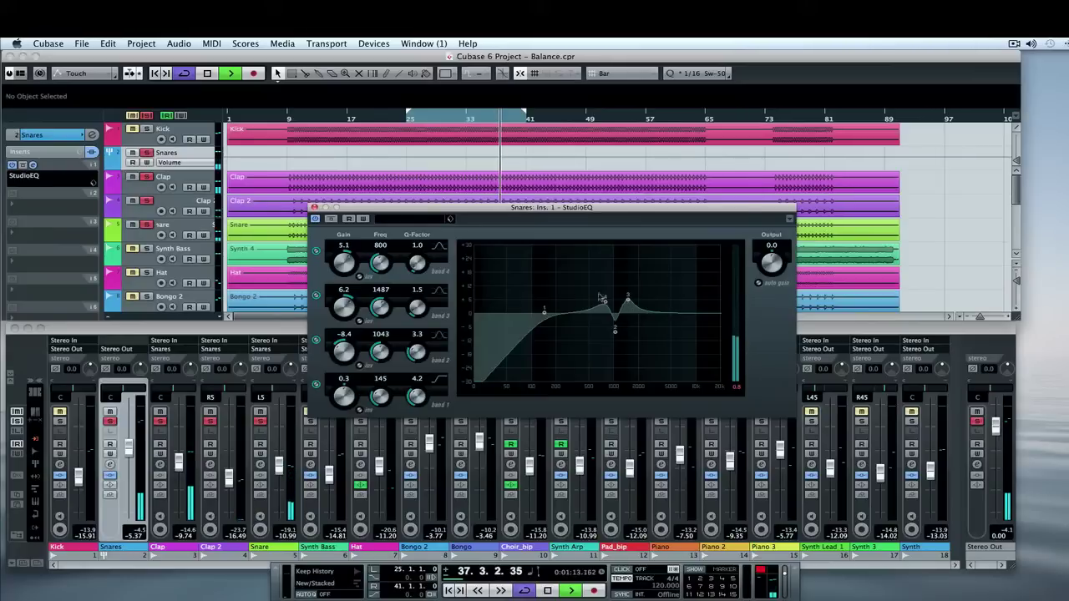
pyautogui.click(315, 218)
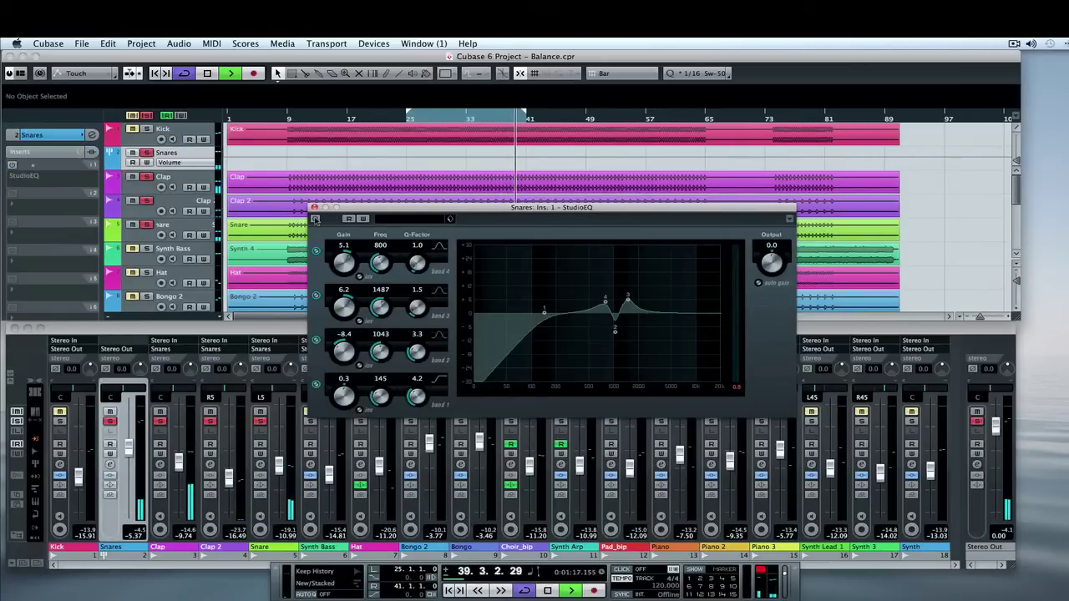
pyautogui.click(316, 220)
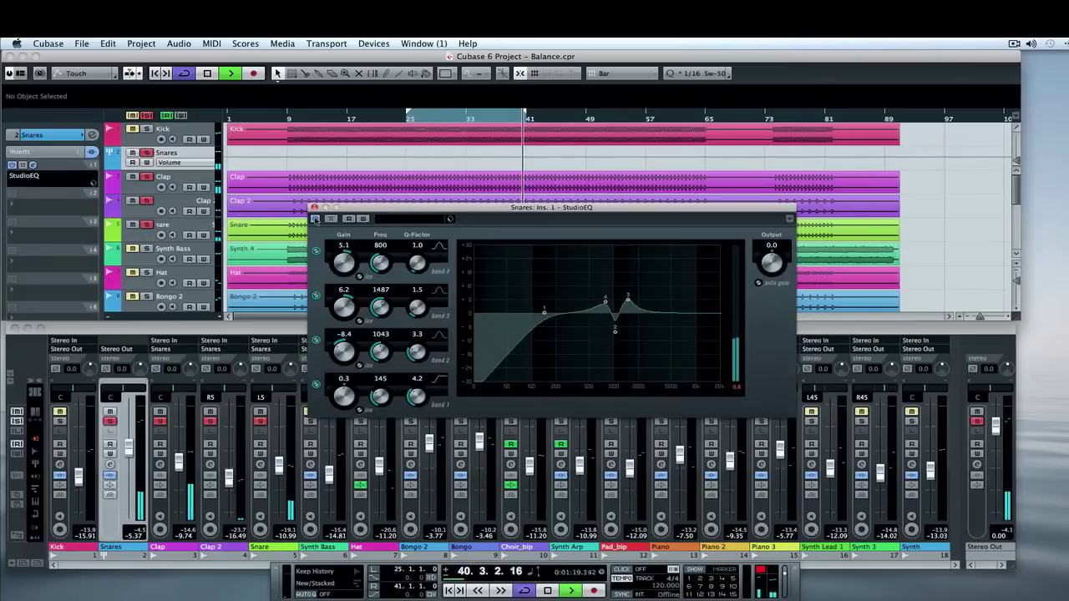
pyautogui.moveTo(412, 209); pyautogui.dragTo(402, 223)
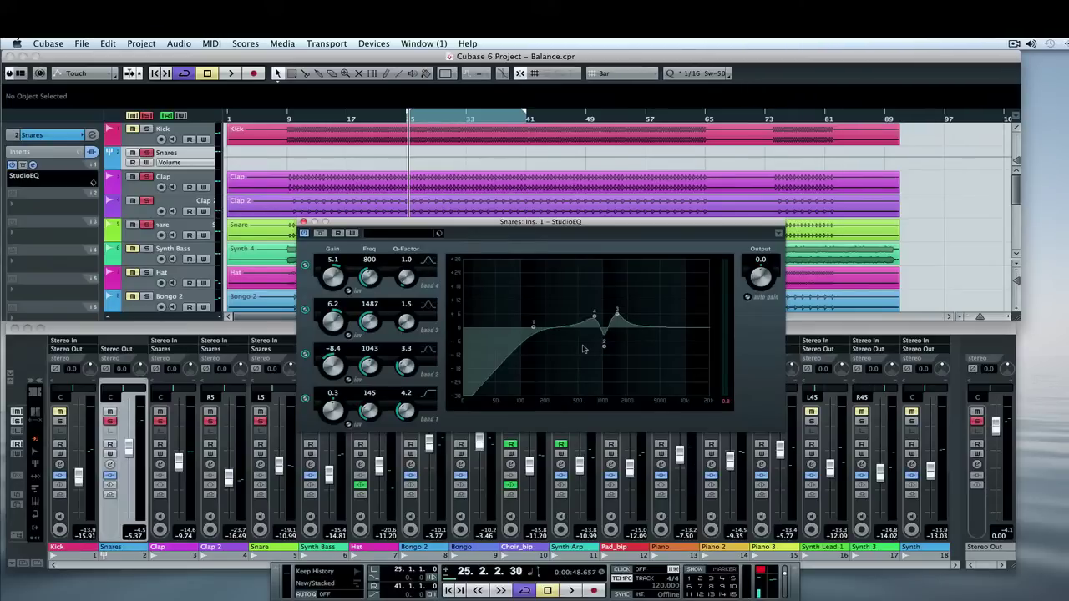
pyautogui.press('space')
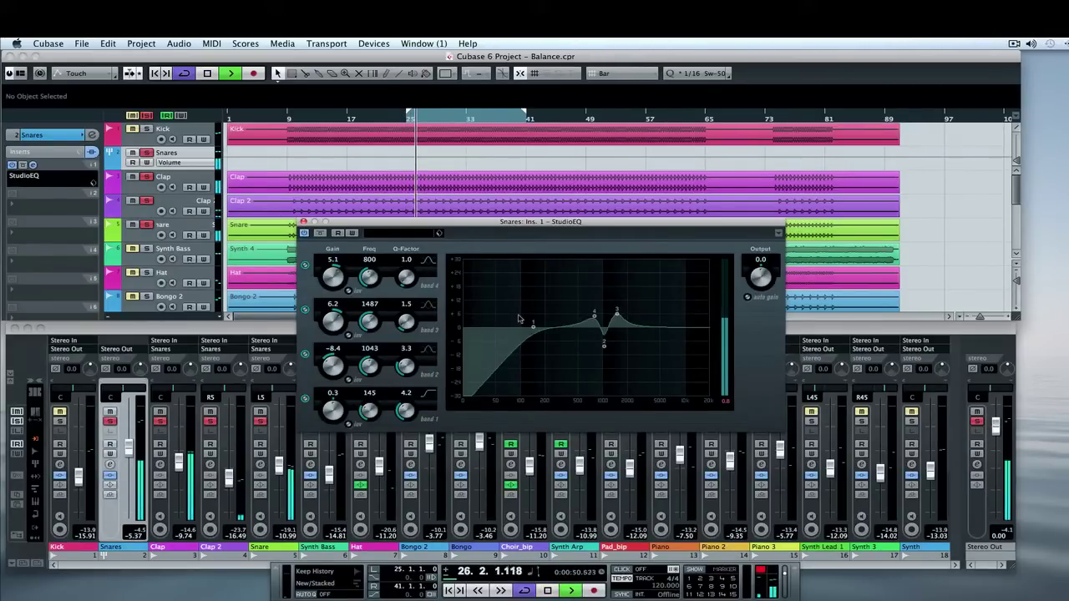
pyautogui.press('space')
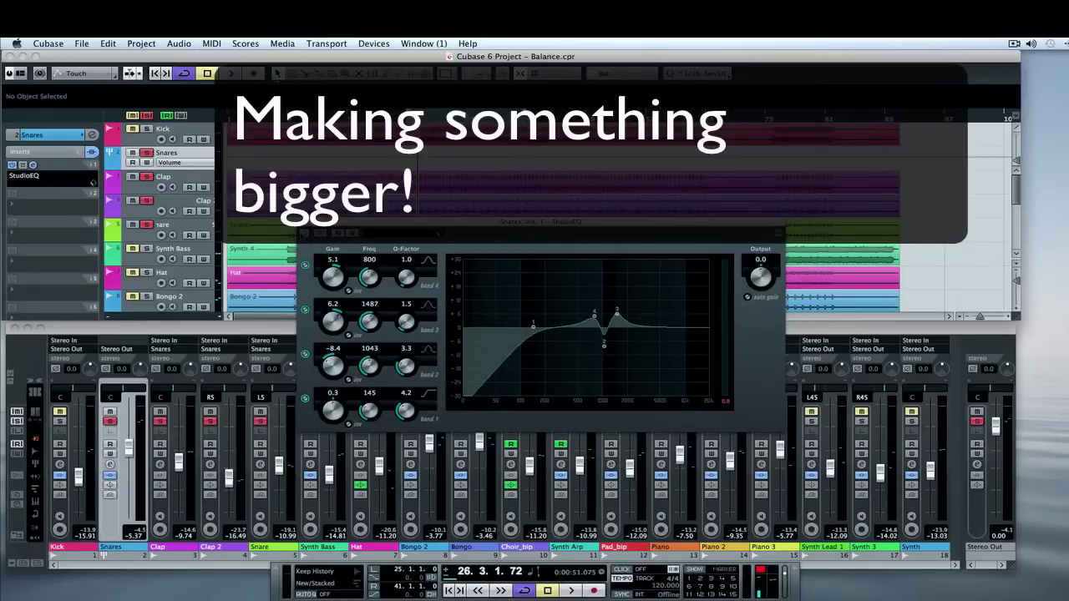
# - Close the Snares StudioEQ, solo the Synth Bass track instead of Snares, select it and start playback
pyautogui.click(304, 222)
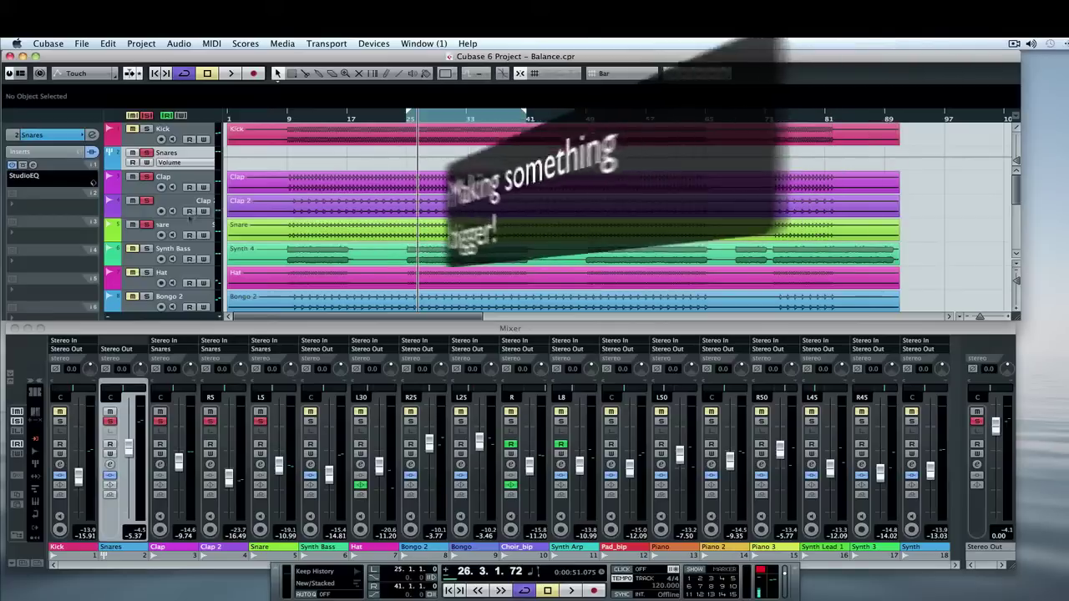
pyautogui.click(148, 250)
pyautogui.click(147, 153)
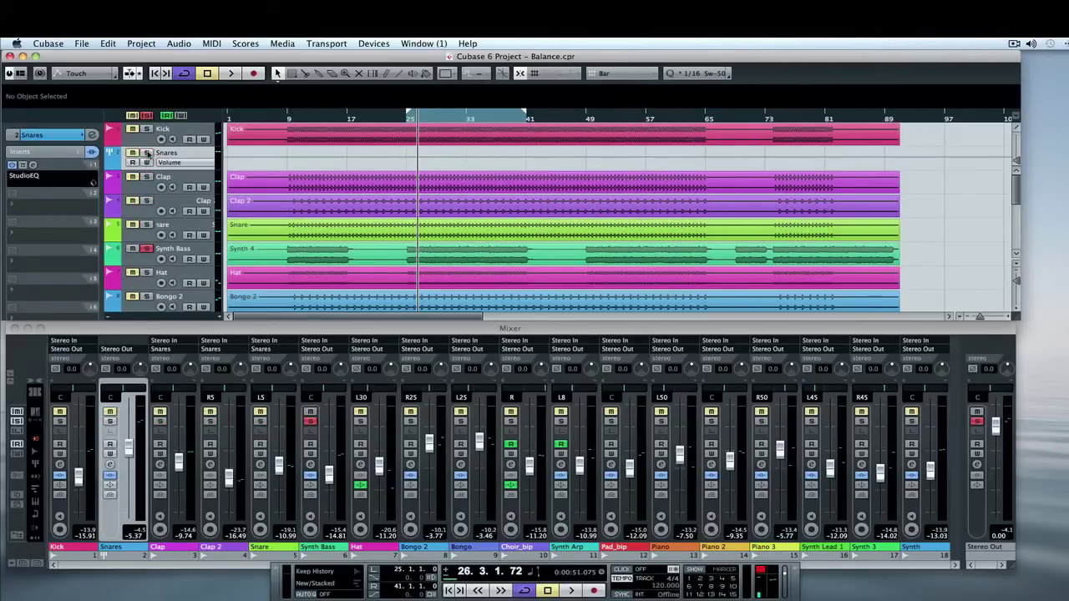
pyautogui.click(163, 249)
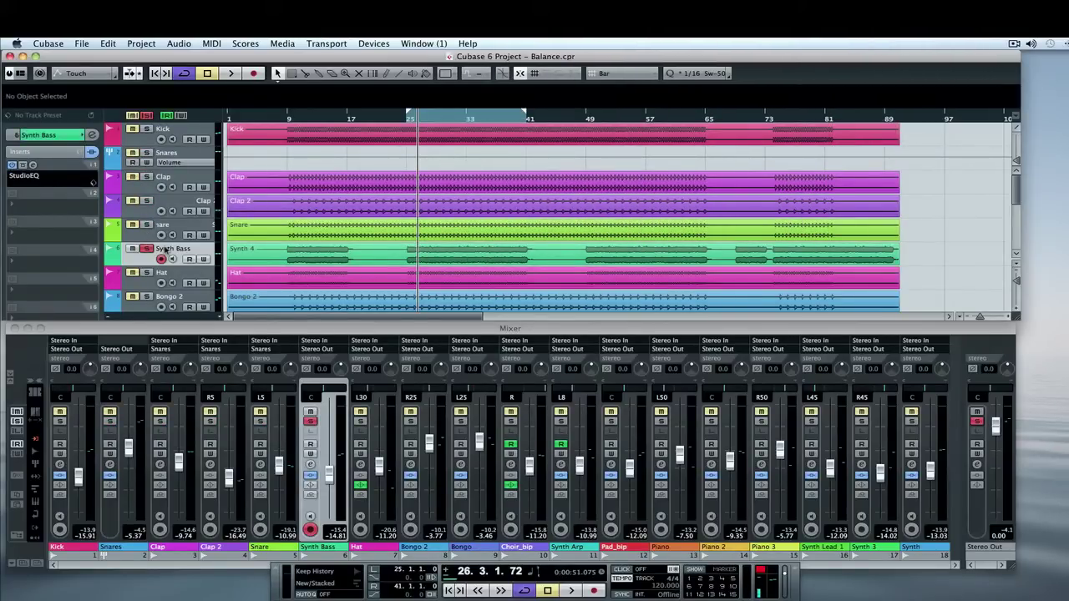
pyautogui.press('space')
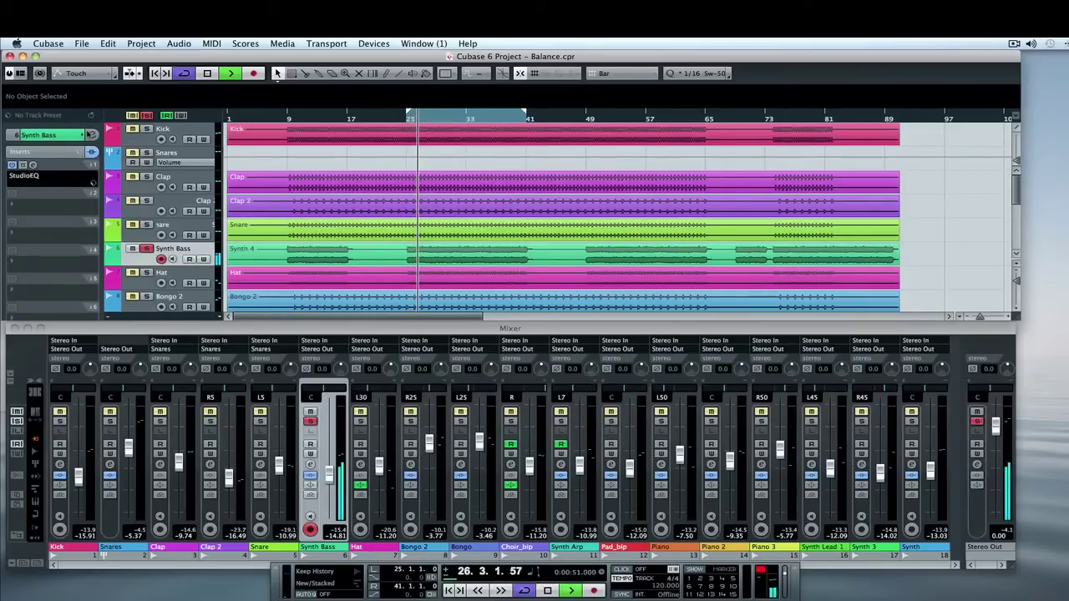
# - Open the Synth Bass channel settings and its StudioEQ insert, moving the EQ window clear of the inserts
pyautogui.click(91, 135)
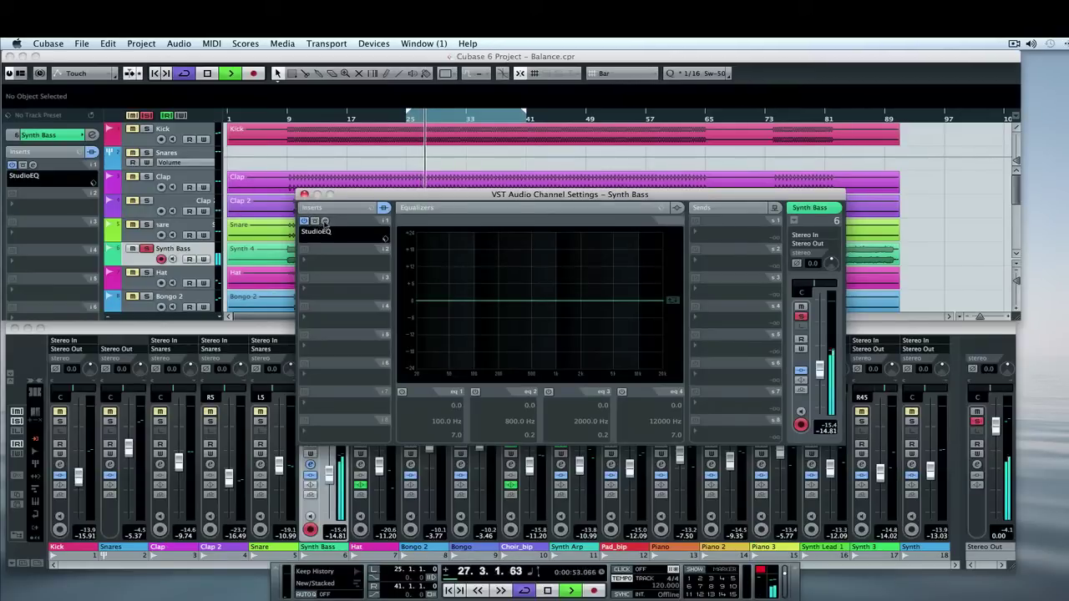
pyautogui.click(325, 222)
pyautogui.moveTo(436, 142); pyautogui.dragTo(497, 146)
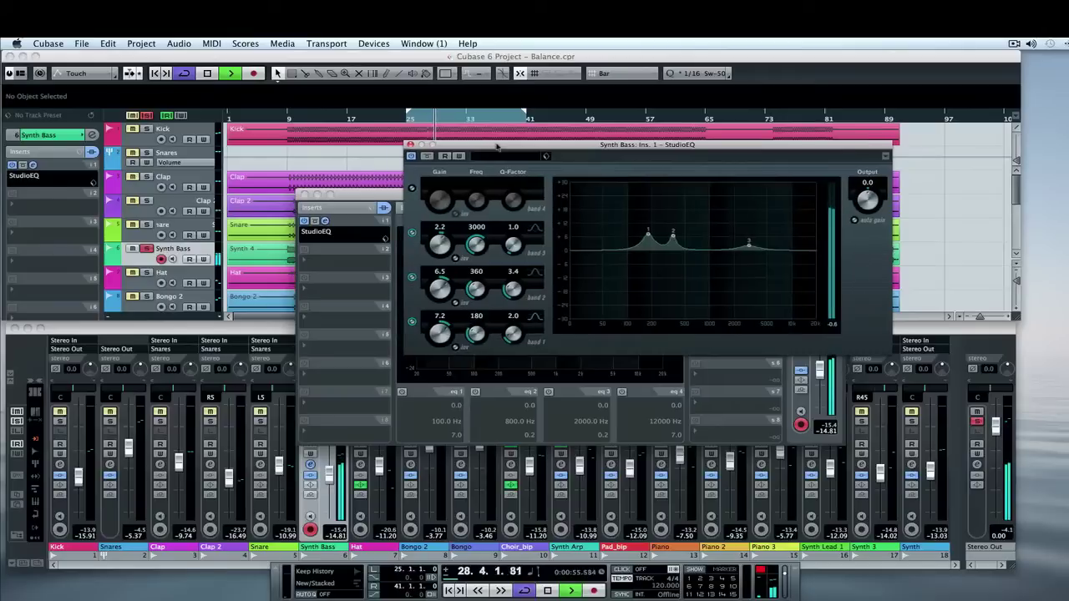
# - Compare the Synth Bass with its StudioEQ switched off and on twice, and stop playback with the EQ active
pyautogui.click(411, 157)
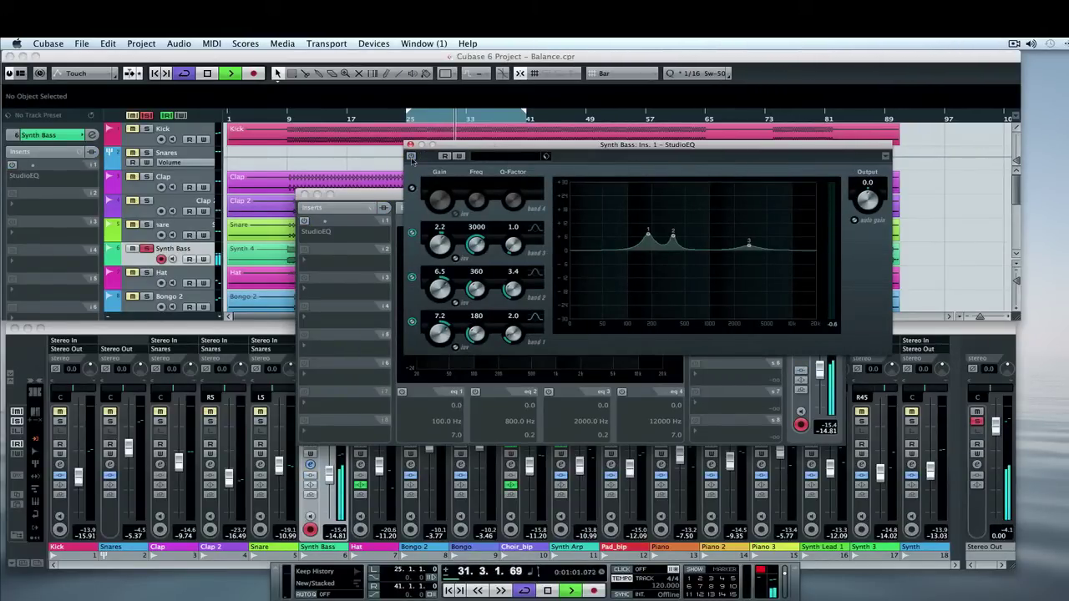
pyautogui.click(411, 157)
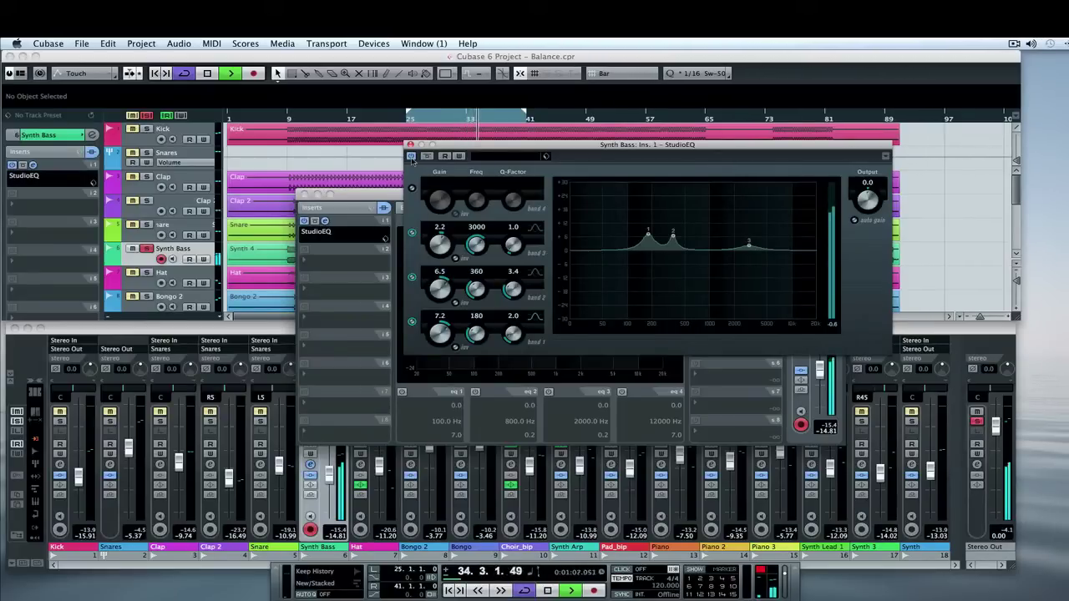
pyautogui.click(410, 157)
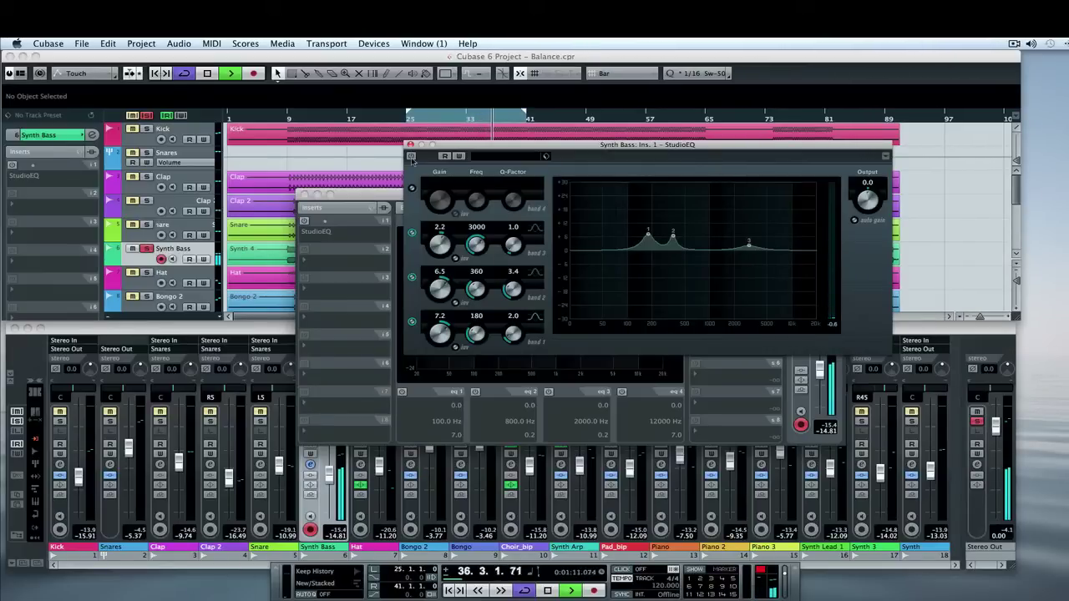
pyautogui.click(411, 157)
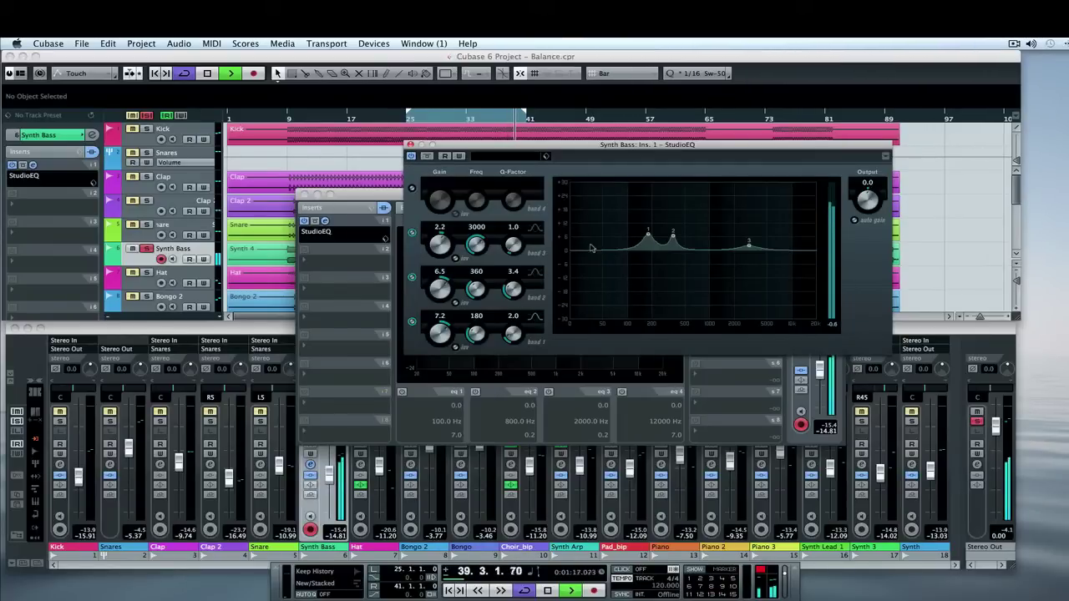
pyautogui.press('space')
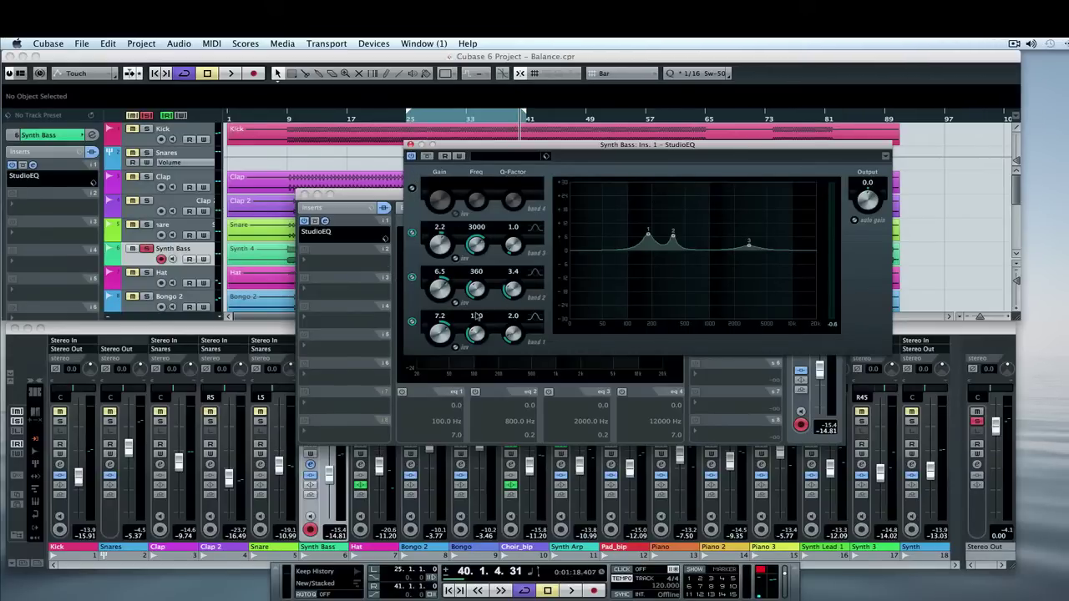
# - During playback, exaggerate band 1's boost to about 23 dB at 182 Hz, and bring its gain back to about 7.9 dB
pyautogui.press('space')
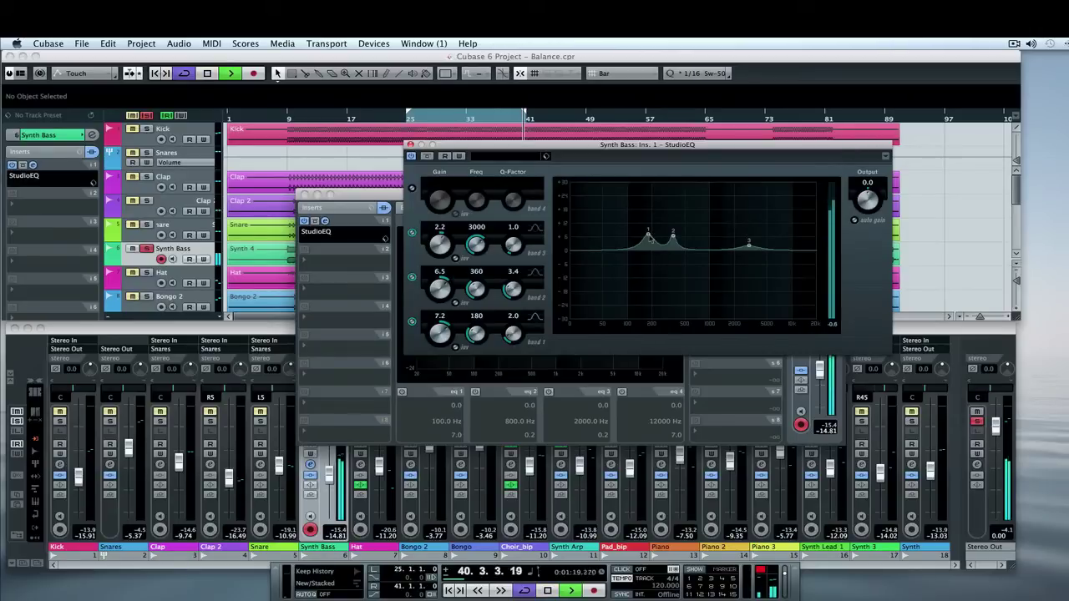
pyautogui.moveTo(648, 233); pyautogui.dragTo(648, 202)
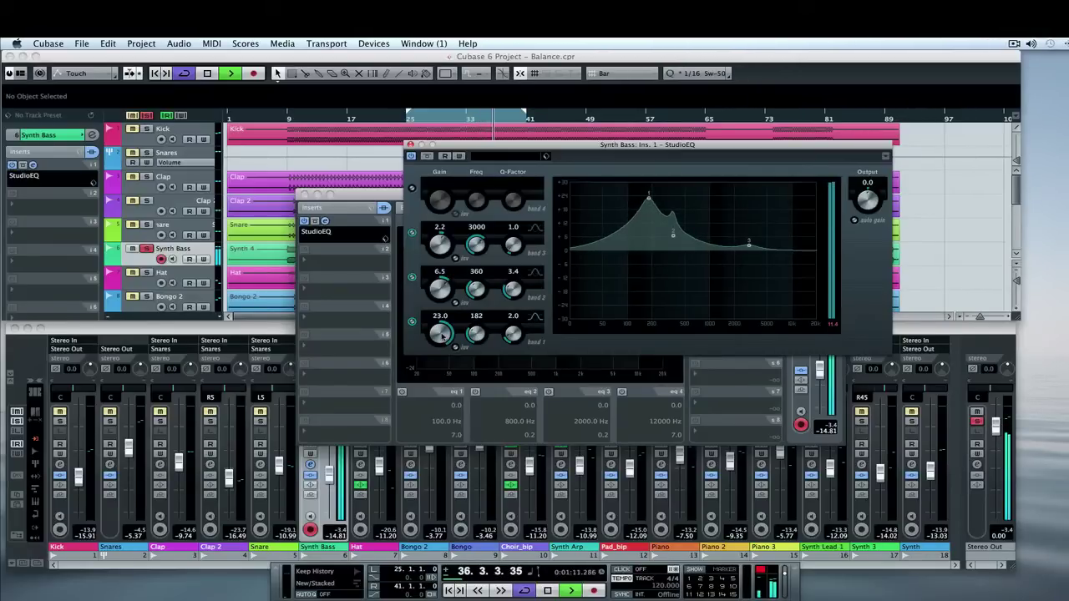
pyautogui.moveTo(442, 332)
pyautogui.mouseDown()
pyautogui.moveTo(445, 380)
pyautogui.moveTo(446, 344)
pyautogui.mouseUp()
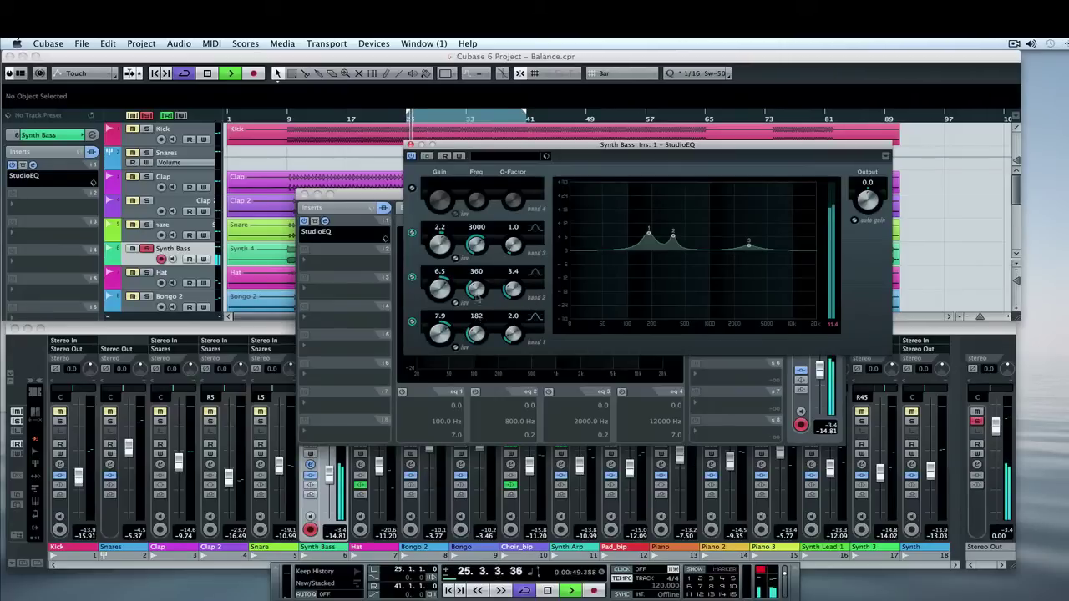
# - Set band 2's frequency to 364 Hz, try a Q-factor of about 2.7, and settle on about 3.9
pyautogui.doubleClick(482, 278)
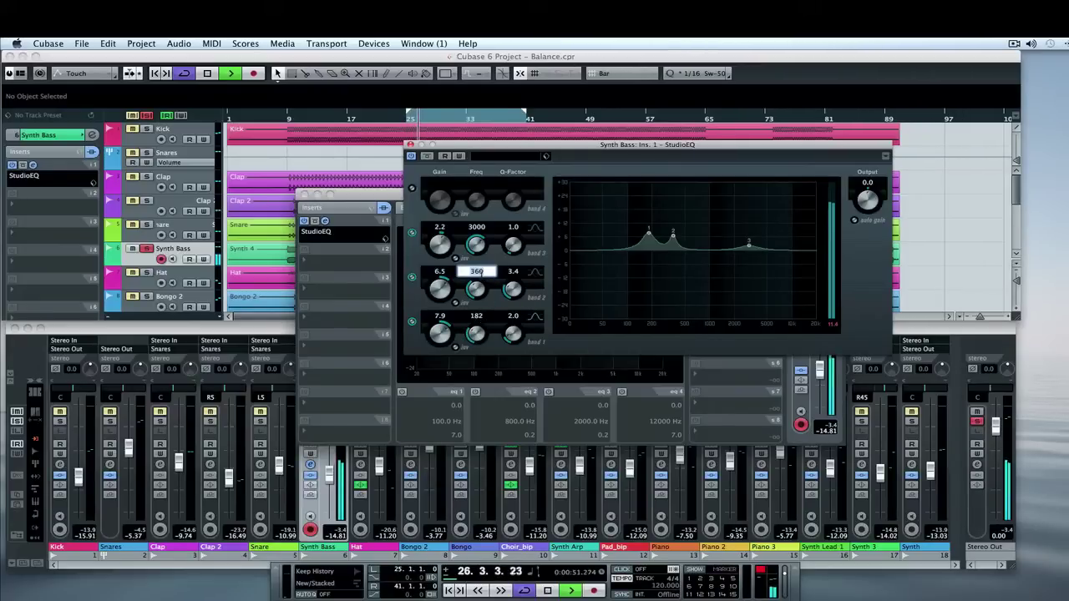
pyautogui.write('364')
pyautogui.press('Return')
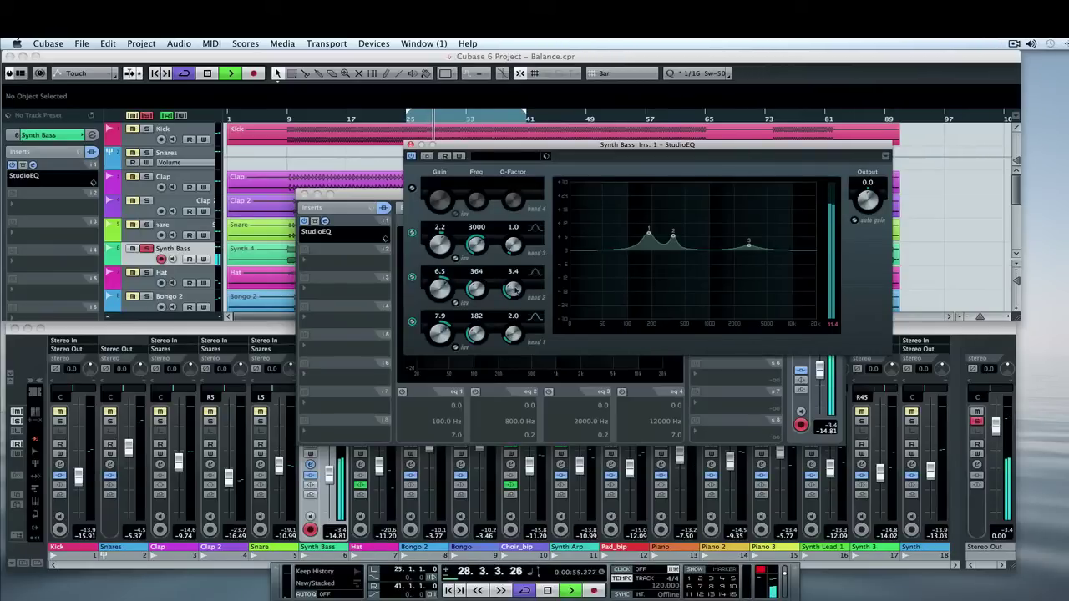
pyautogui.moveTo(515, 289)
pyautogui.mouseDown()
pyautogui.moveTo(520, 255)
pyautogui.moveTo(523, 317)
pyautogui.moveTo(520, 302)
pyautogui.mouseUp()
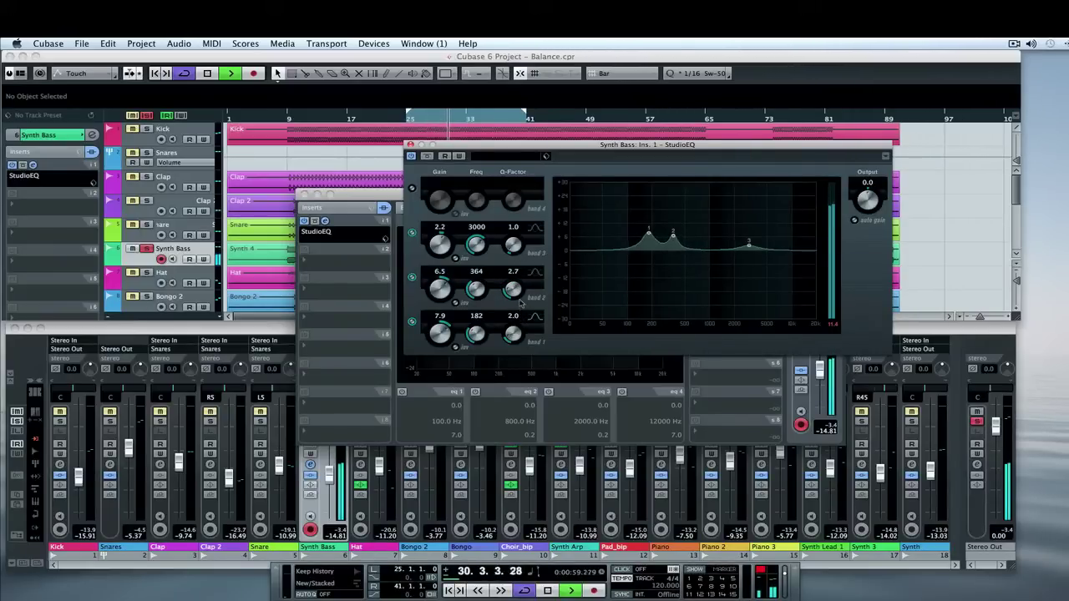
pyautogui.press('space')
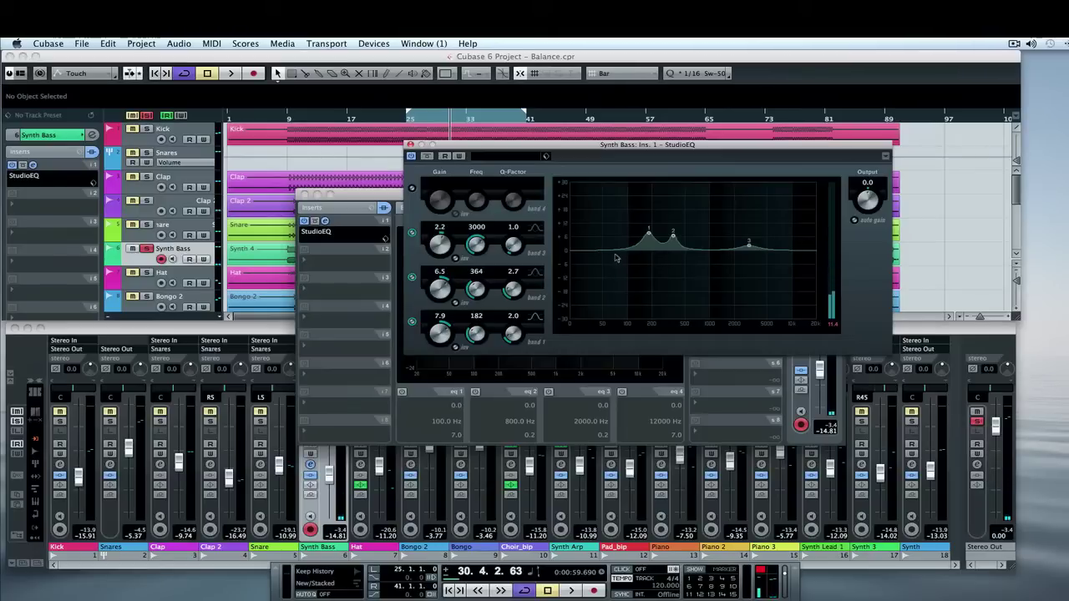
pyautogui.press('space')
pyautogui.press('space')
pyautogui.press('space')
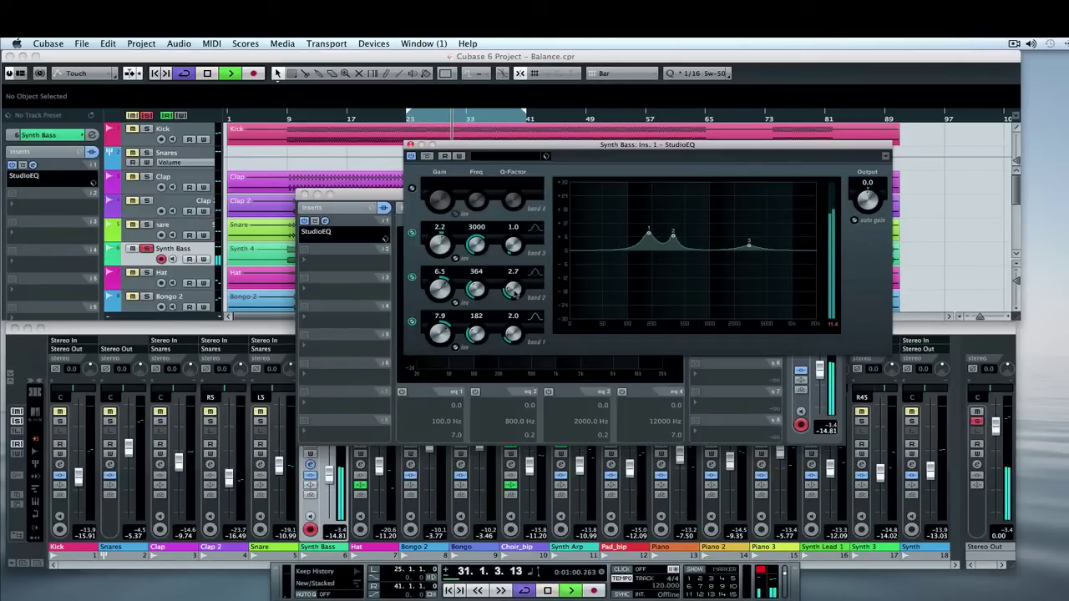
pyautogui.moveTo(513, 290)
pyautogui.mouseDown()
pyautogui.moveTo(518, 357)
pyautogui.moveTo(519, 231)
pyautogui.moveTo(520, 295)
pyautogui.mouseUp()
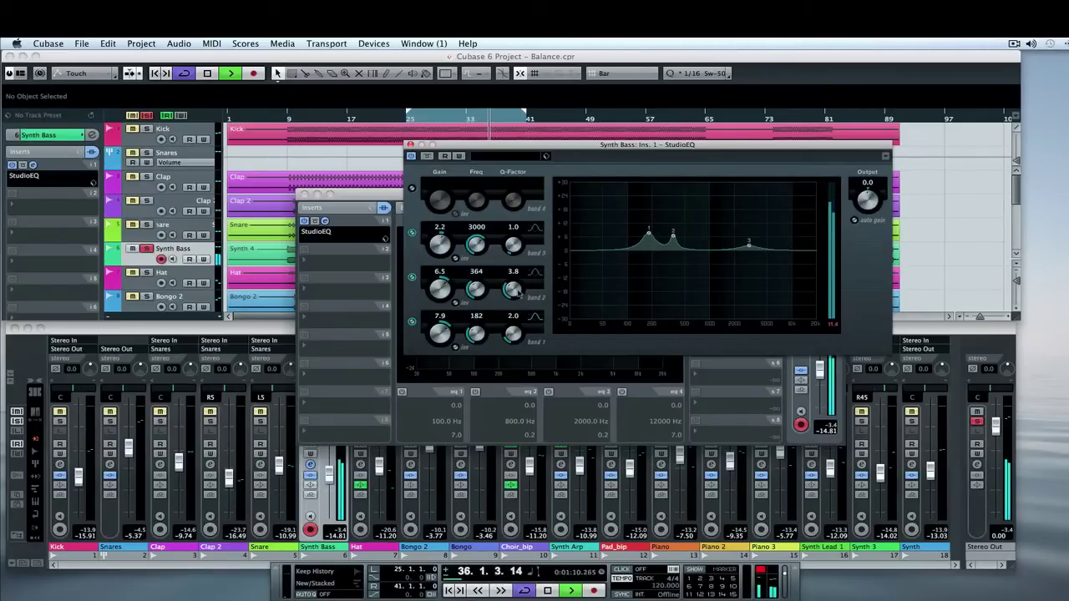
pyautogui.press('space')
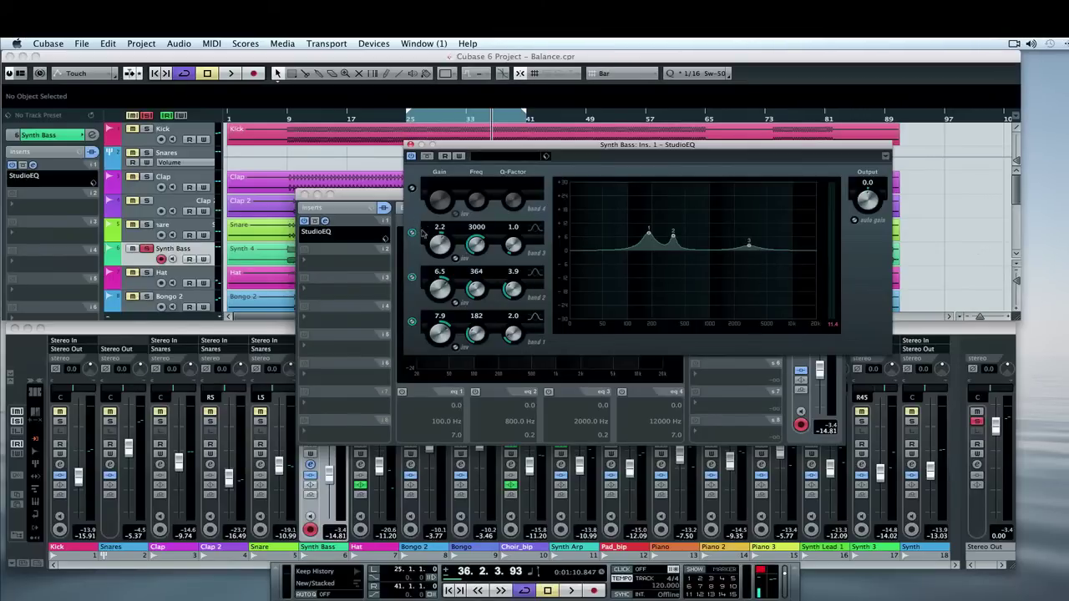
# - Play the Synth Bass and compare it with band 3 off and on, and with the whole StudioEQ off and on
pyautogui.press('space')
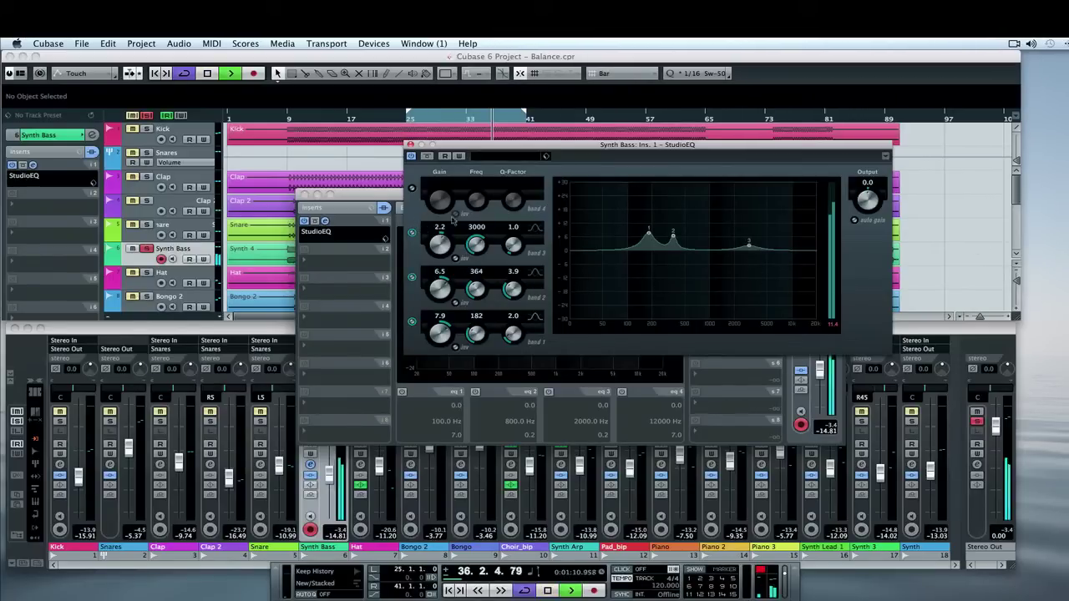
pyautogui.click(411, 233)
pyautogui.click(411, 233)
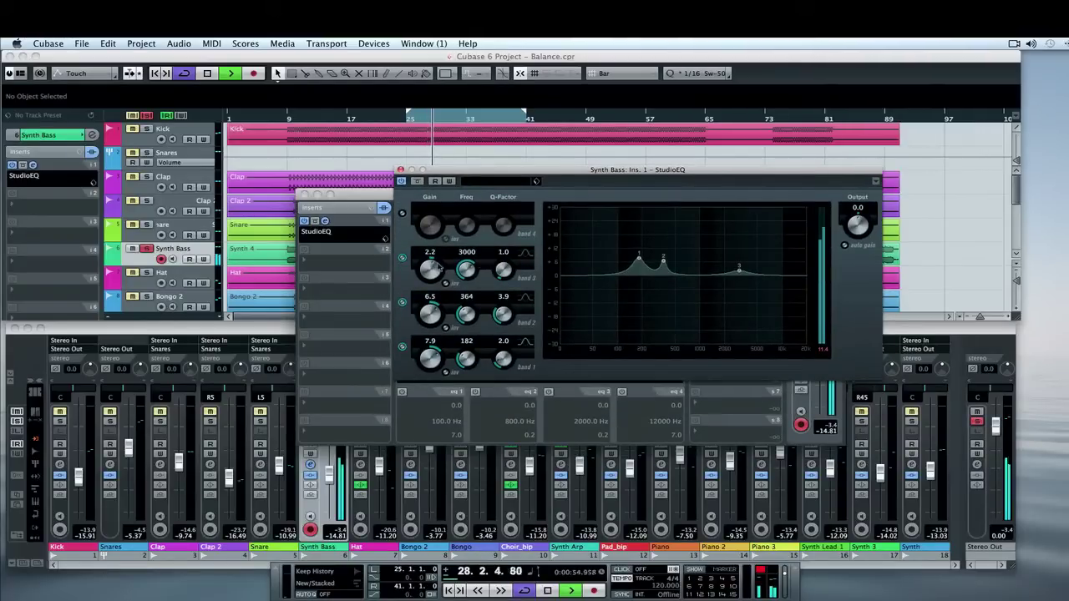
pyautogui.click(402, 258)
pyautogui.click(402, 258)
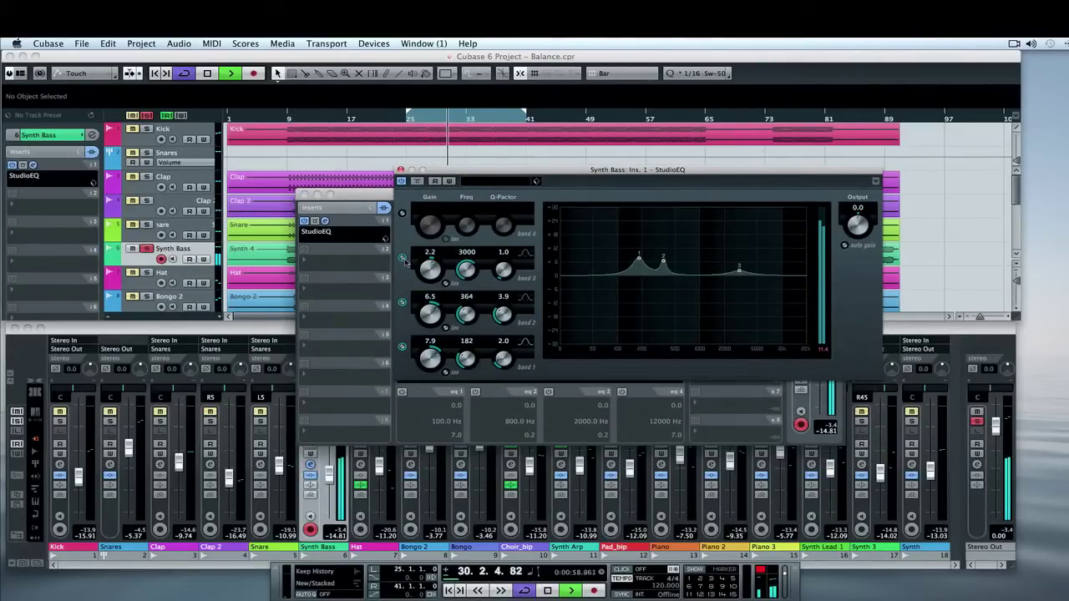
pyautogui.click(402, 258)
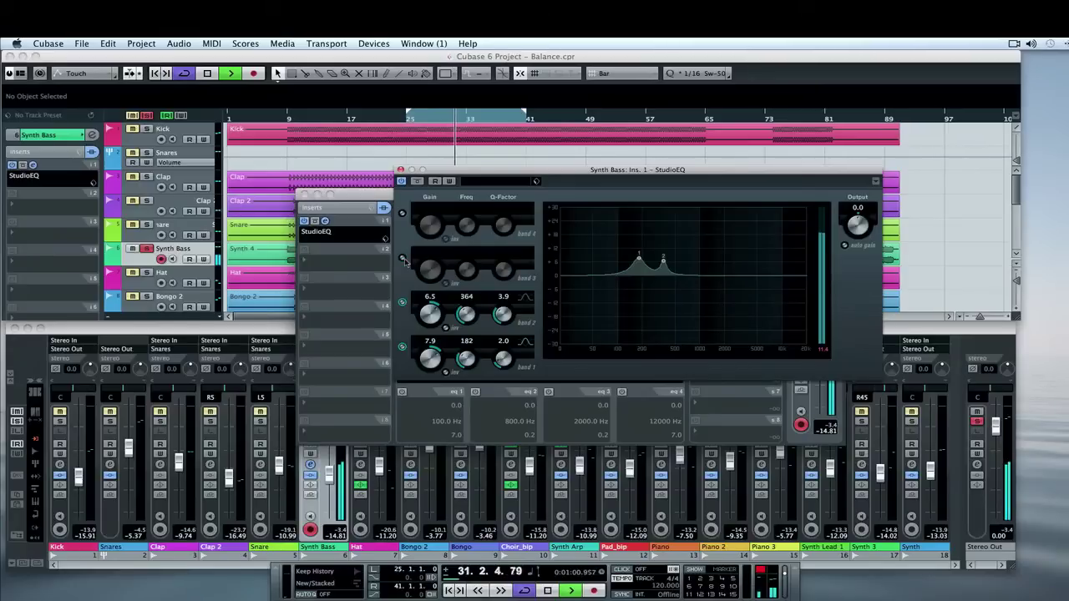
pyautogui.click(403, 258)
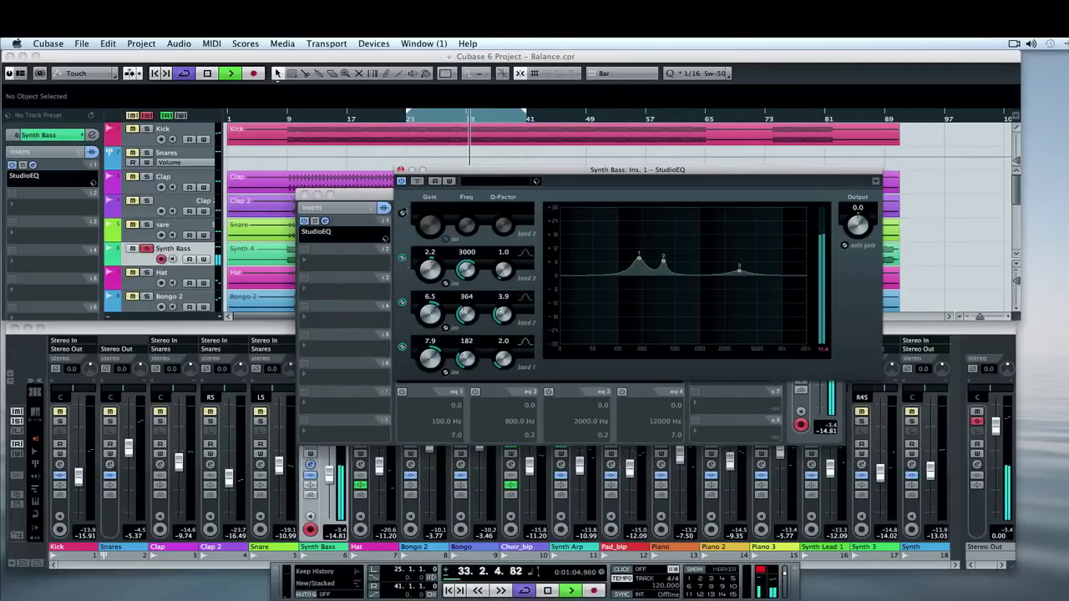
pyautogui.click(402, 181)
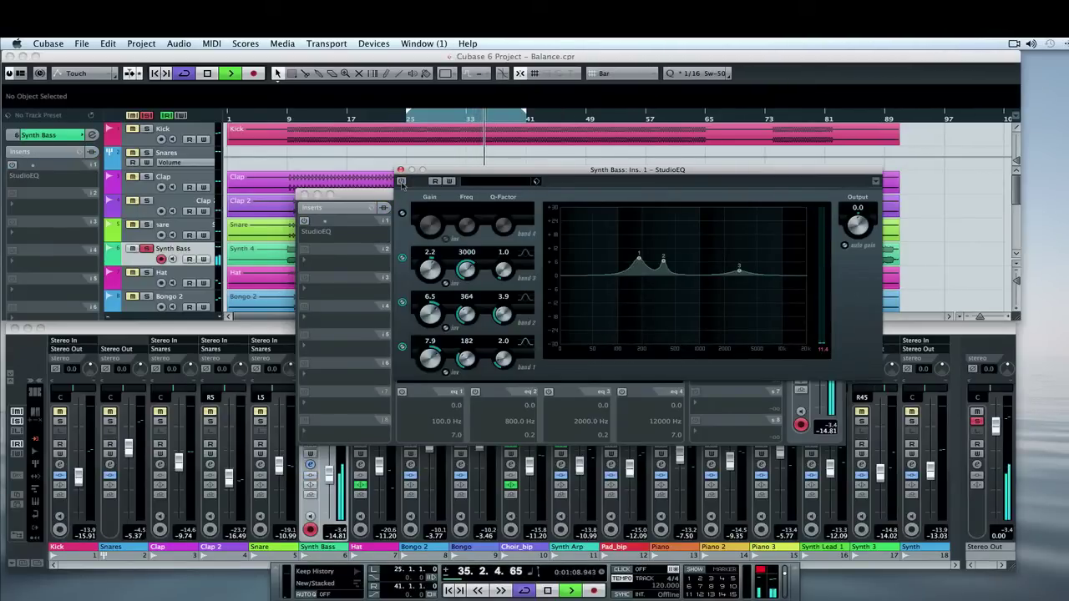
pyautogui.click(402, 181)
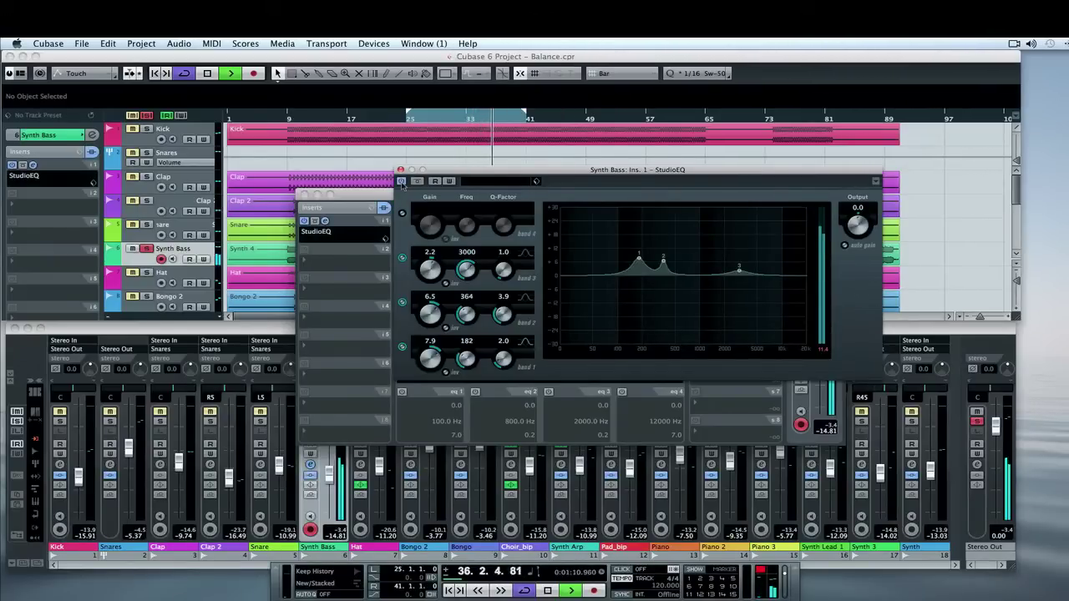
# - Stop playback and close the Synth Bass's StudioEQ and channel settings windows
pyautogui.press('space')
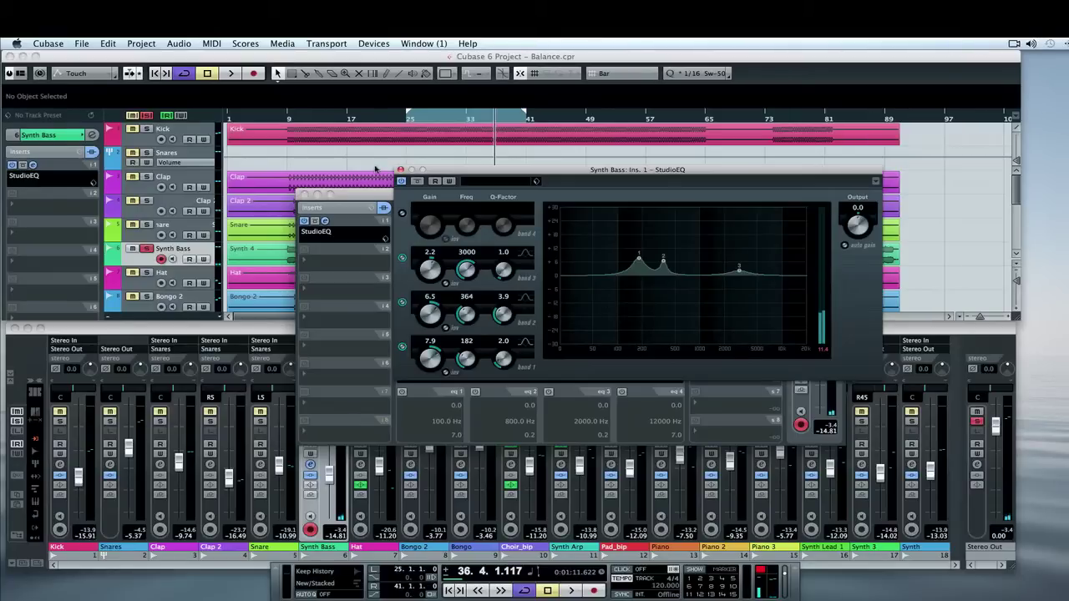
pyautogui.click(400, 170)
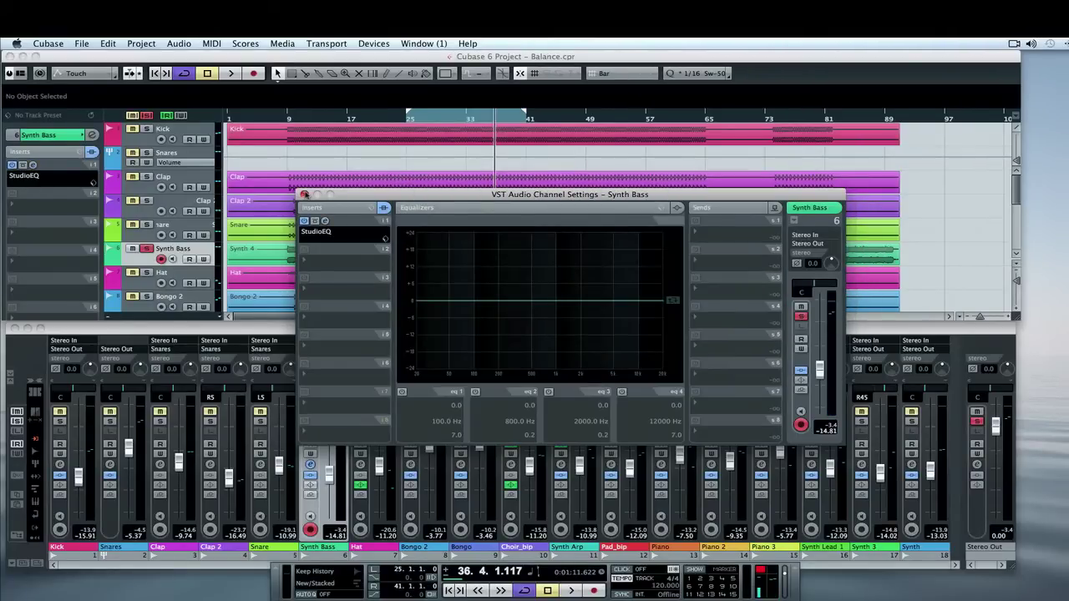
pyautogui.click(304, 194)
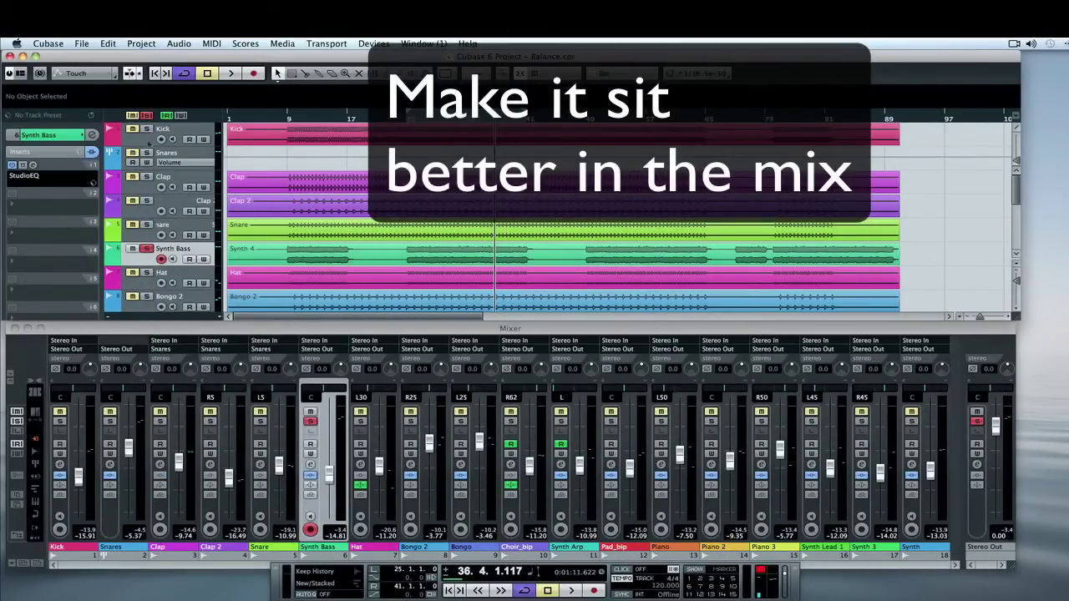
# - Solo the Kick together with the Synth Bass, and review the frequencies boosted in the Kick's StudioEQ
pyautogui.click(149, 142)
pyautogui.click(146, 128)
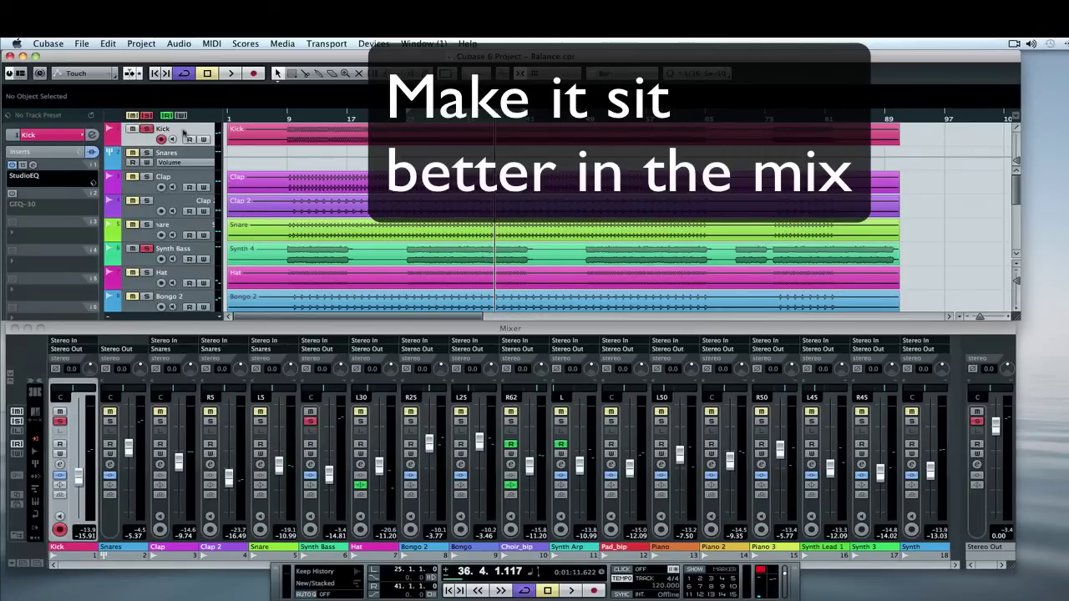
pyautogui.click(35, 174)
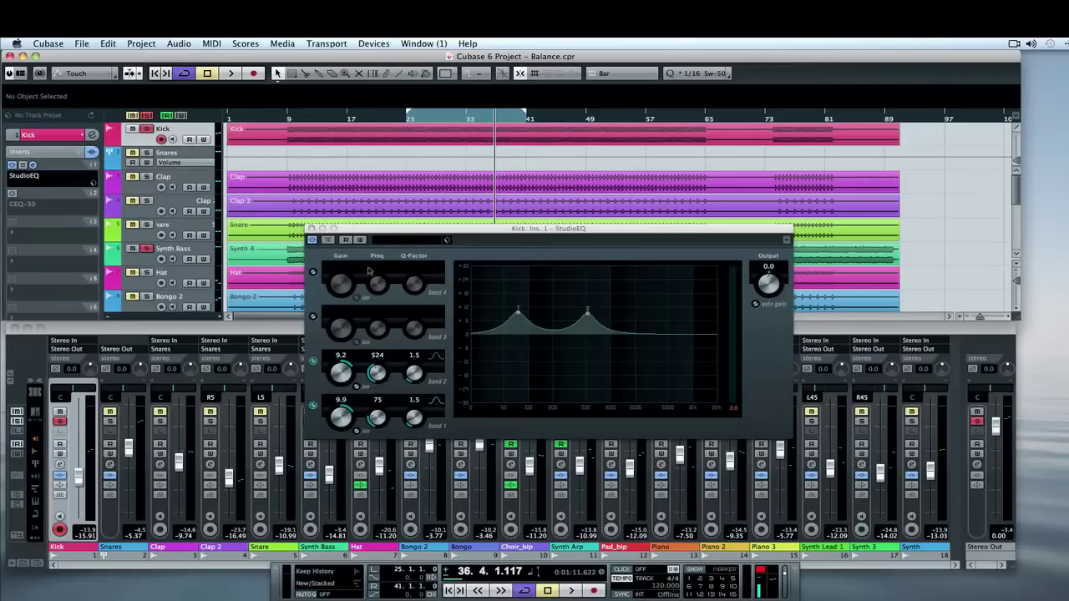
pyautogui.click(311, 228)
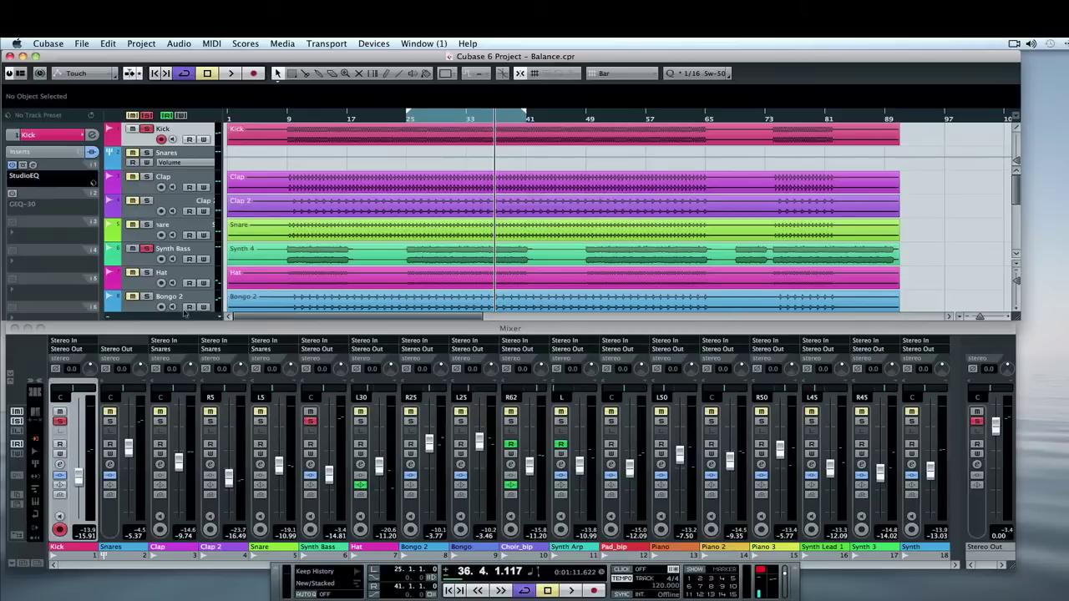
# - Review the boosted frequencies in the Synth Bass's StudioEQ and close the plug-in
pyautogui.click(134, 251)
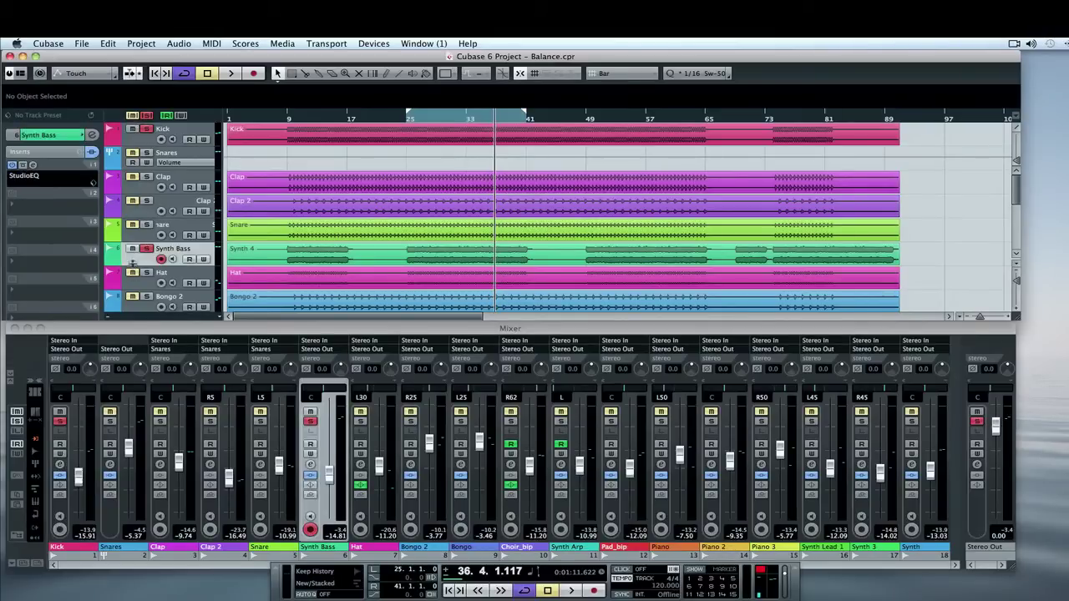
pyautogui.click(32, 166)
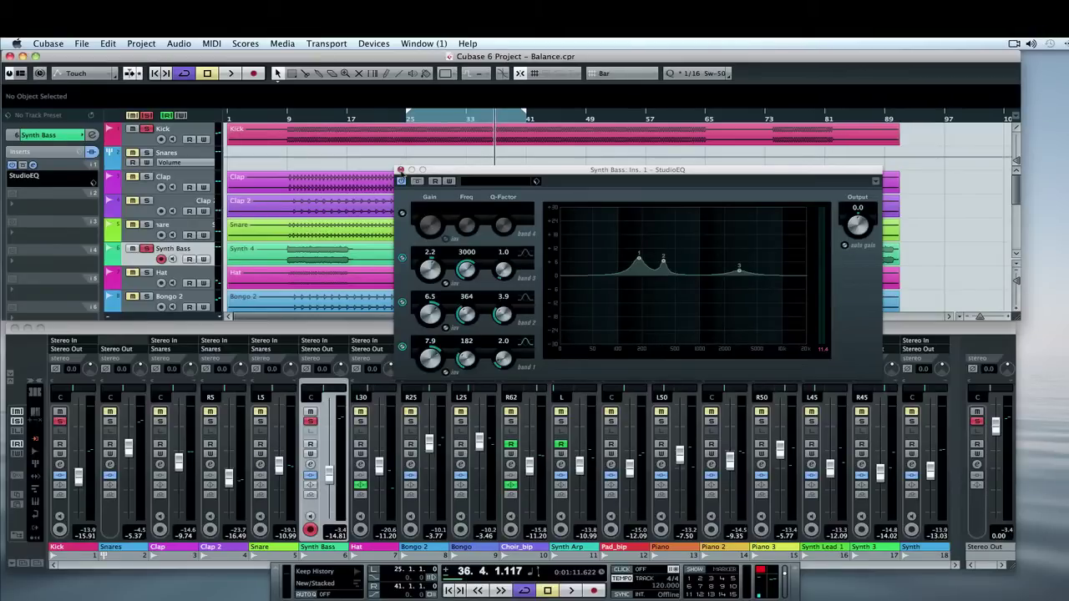
pyautogui.click(400, 170)
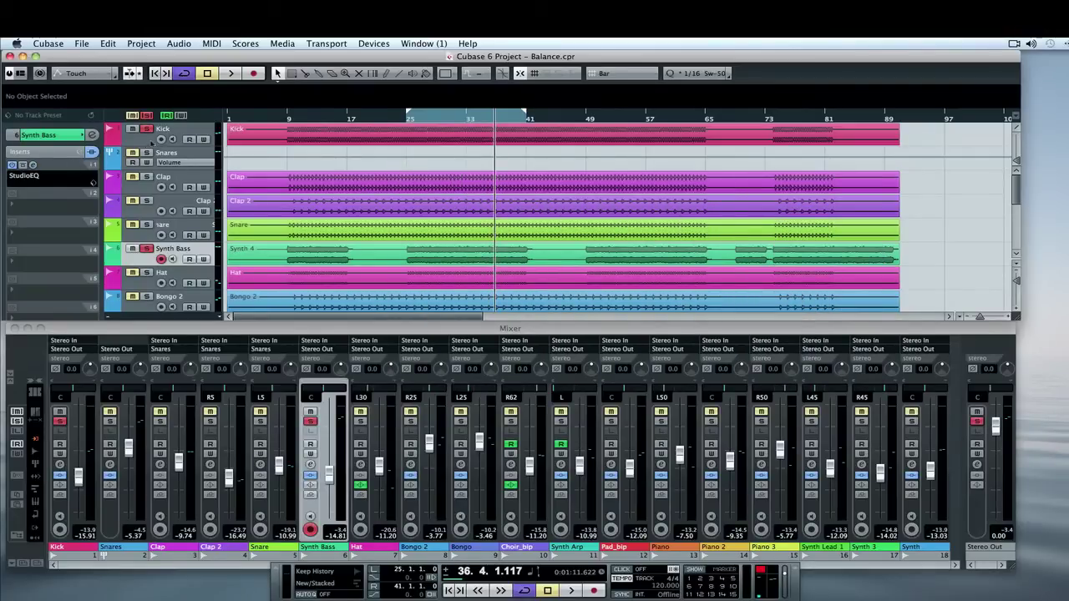
pyautogui.click(32, 164)
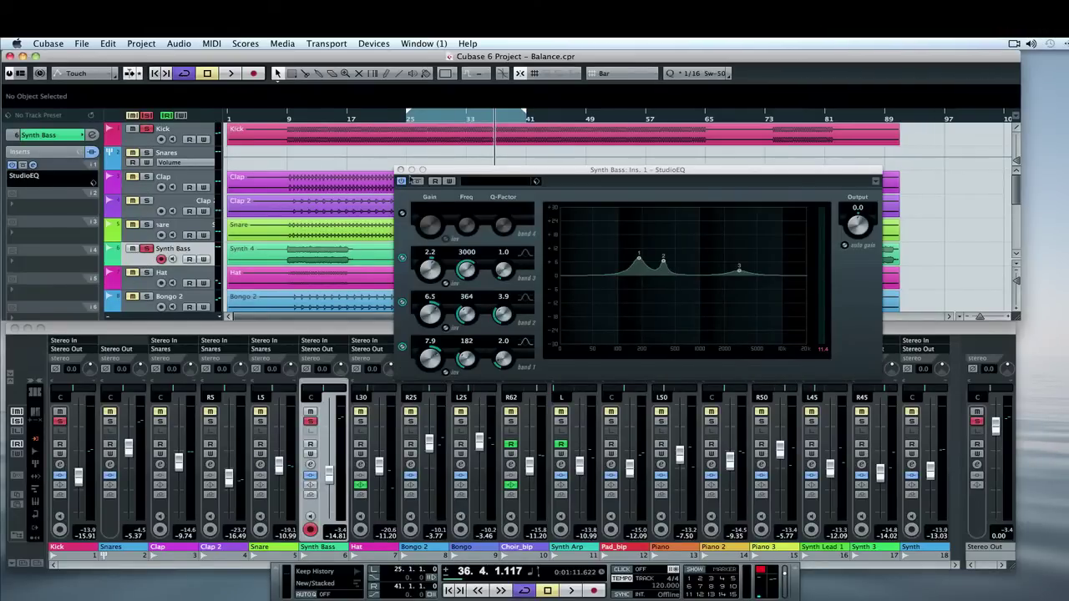
pyautogui.click(400, 171)
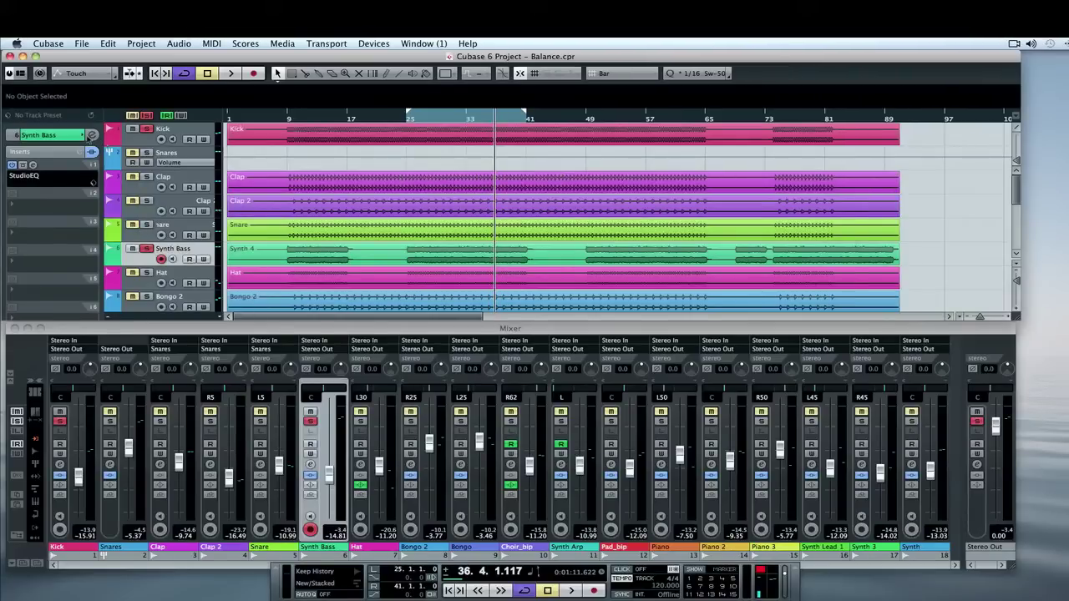
pyautogui.click(91, 136)
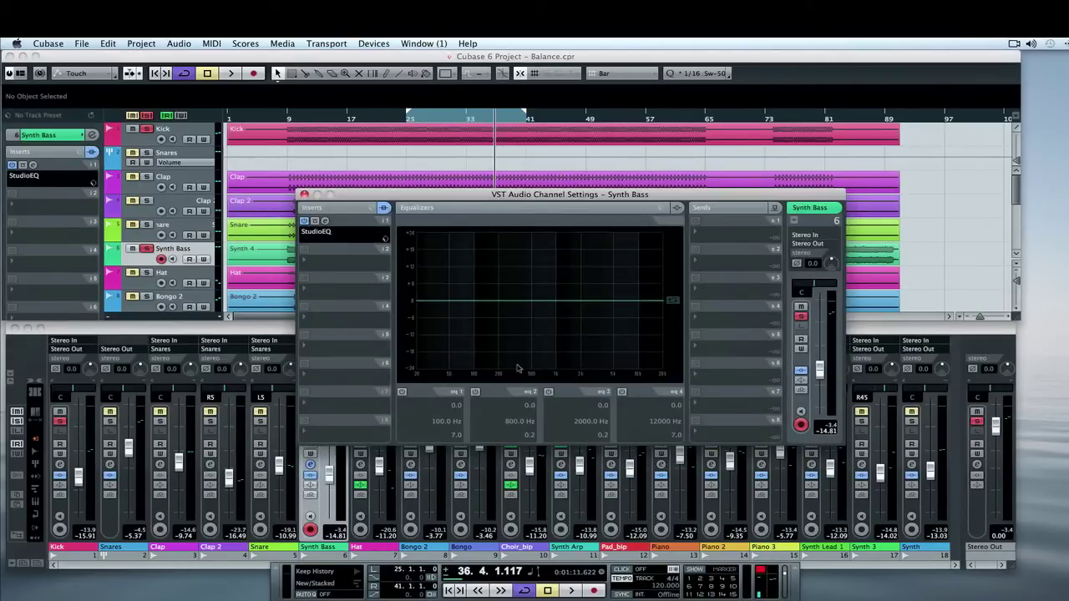
pyautogui.click(475, 392)
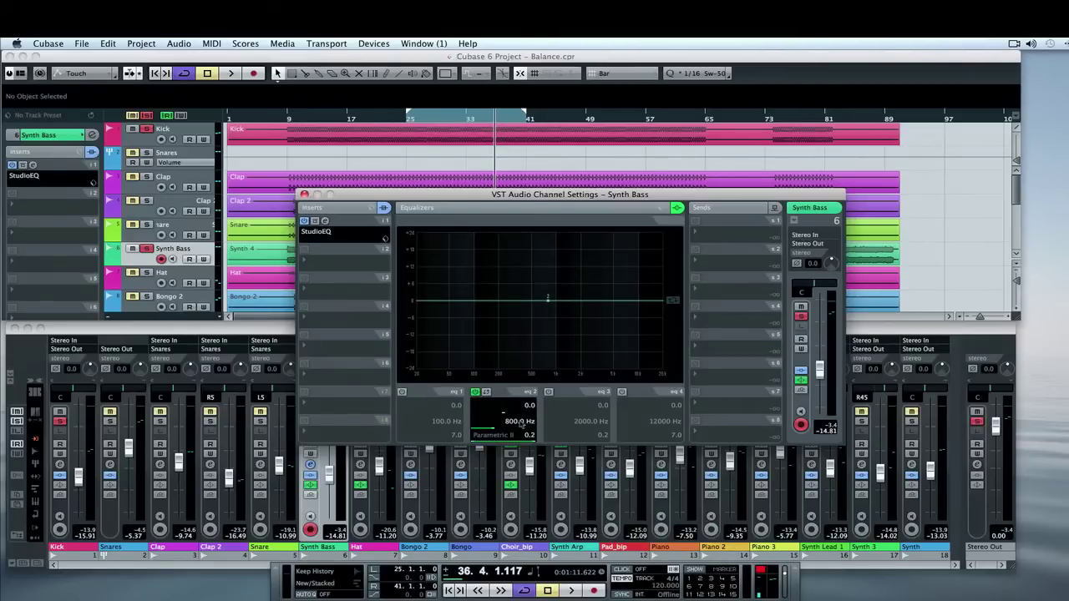
pyautogui.click(520, 424)
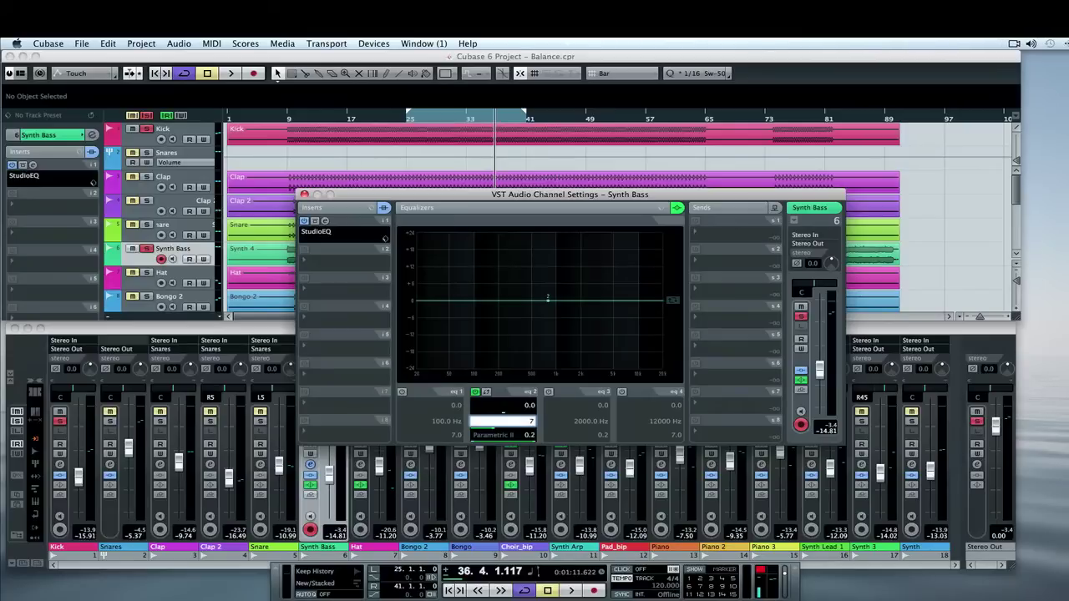
pyautogui.press('Return')
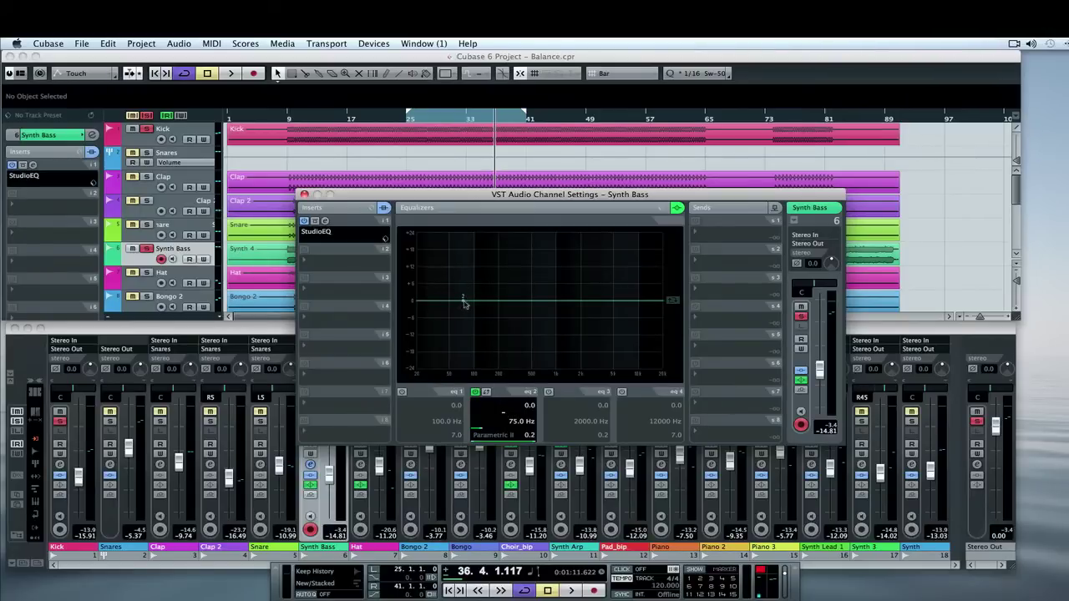
pyautogui.moveTo(464, 302); pyautogui.dragTo(465, 314)
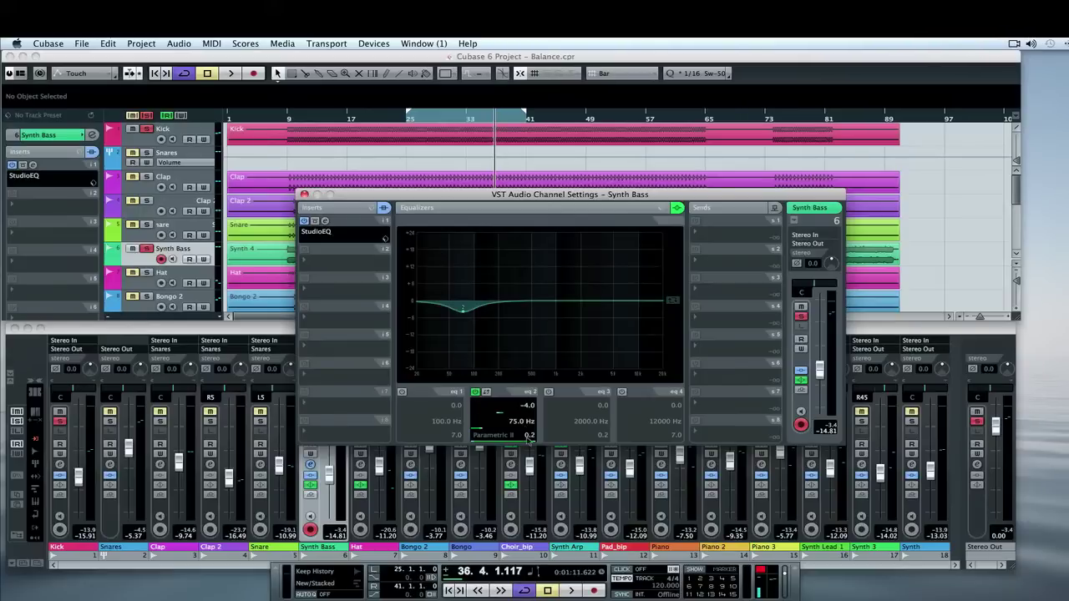
pyautogui.scroll(5, 524, 444)
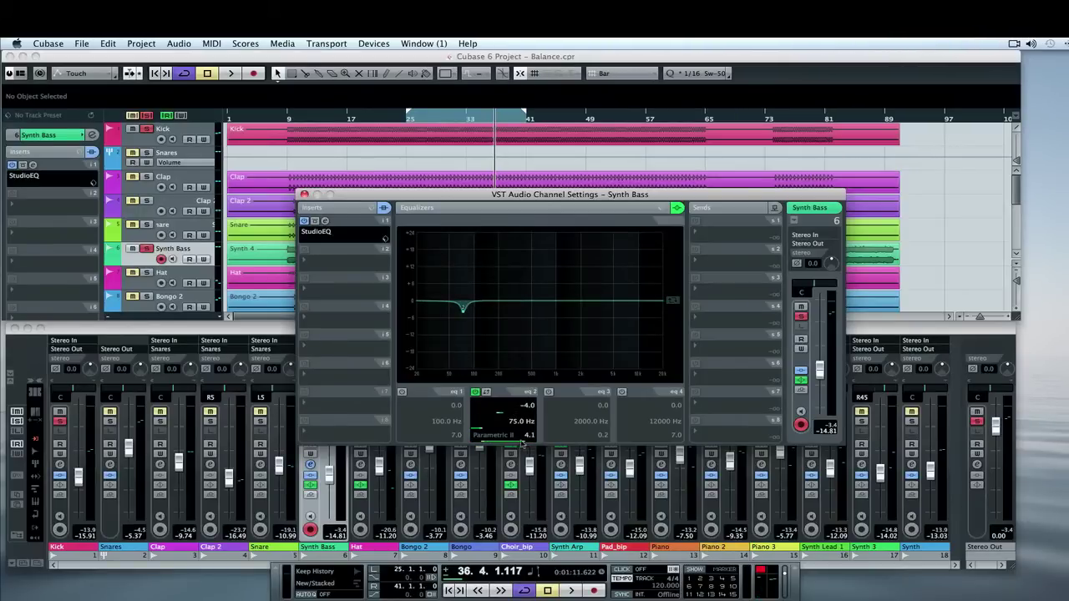
# - During playback, deepen the Synth Bass's band 2 cut to -8.0 dB and set its frequency to 75 Hz
pyautogui.press('space')
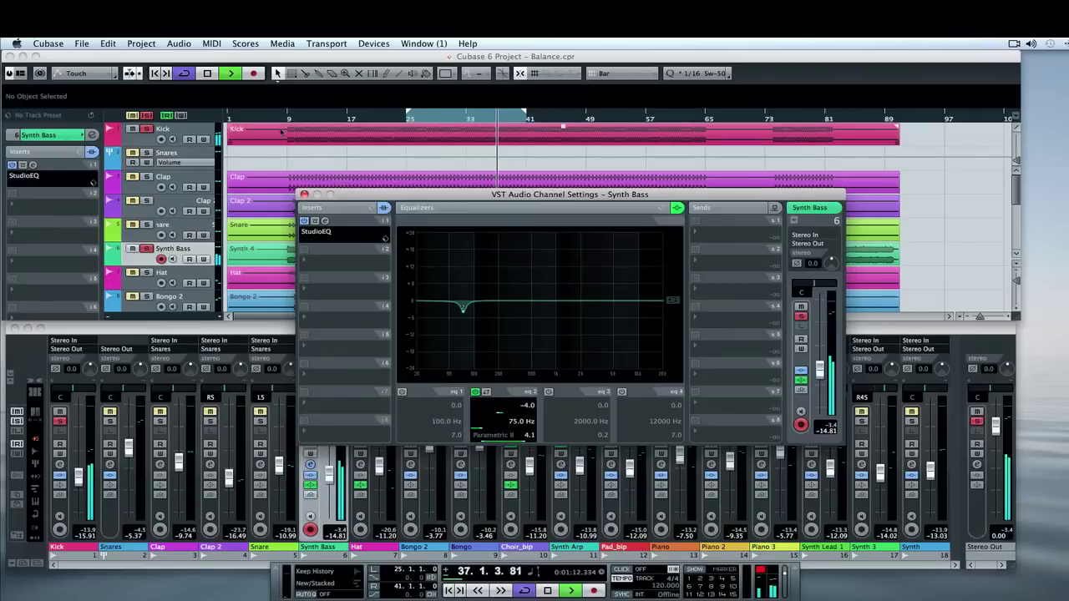
pyautogui.moveTo(465, 310)
pyautogui.mouseDown()
pyautogui.moveTo(464, 330)
pyautogui.moveTo(434, 327)
pyautogui.moveTo(481, 326)
pyautogui.moveTo(455, 326)
pyautogui.moveTo(464, 326)
pyautogui.mouseUp()
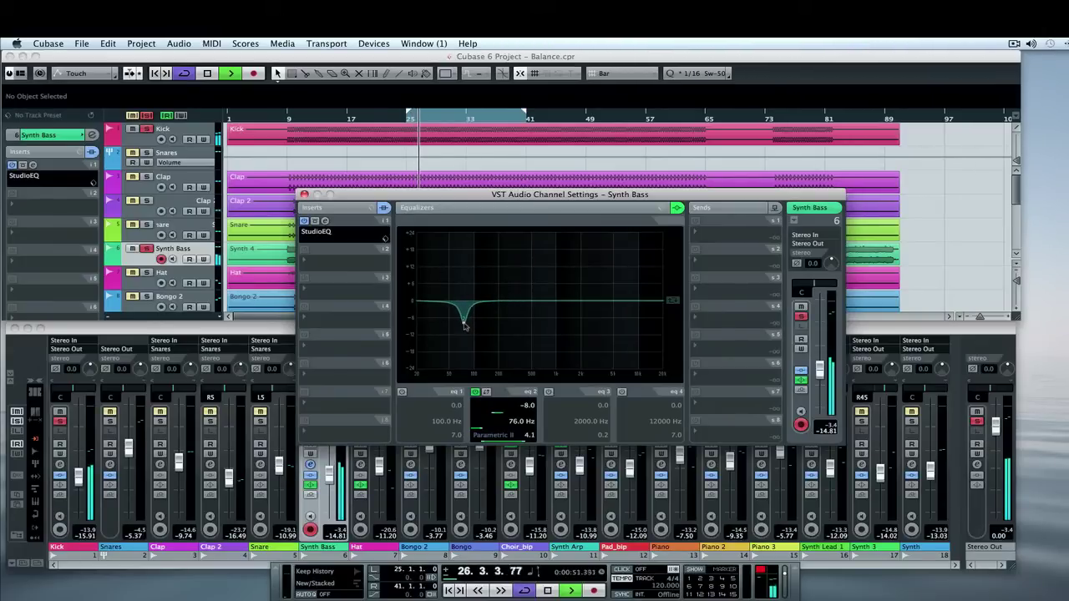
pyautogui.click(519, 421)
pyautogui.write('75')
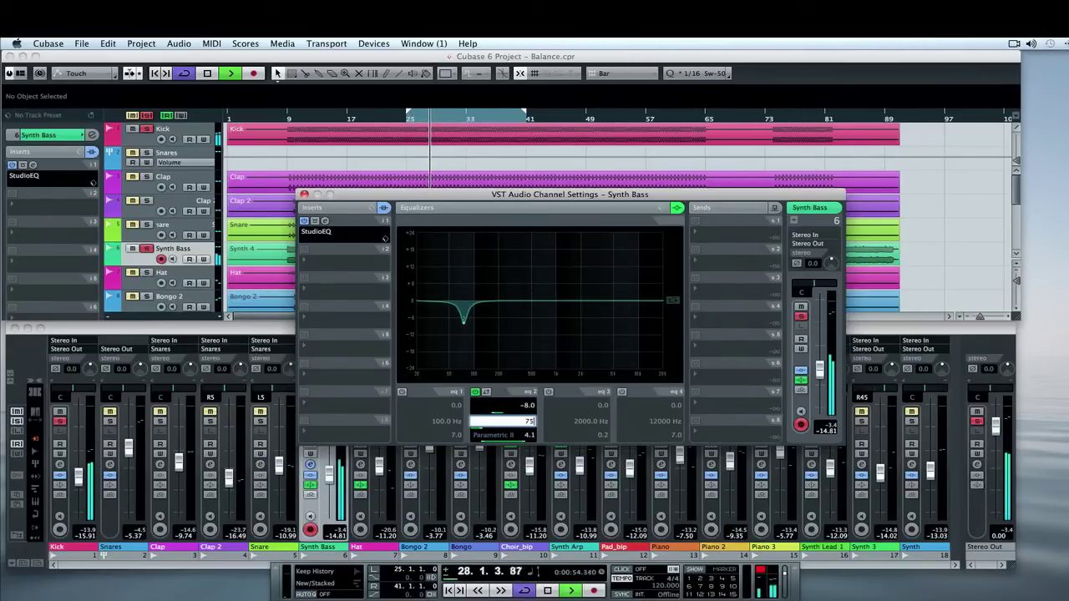
pyautogui.press('Return')
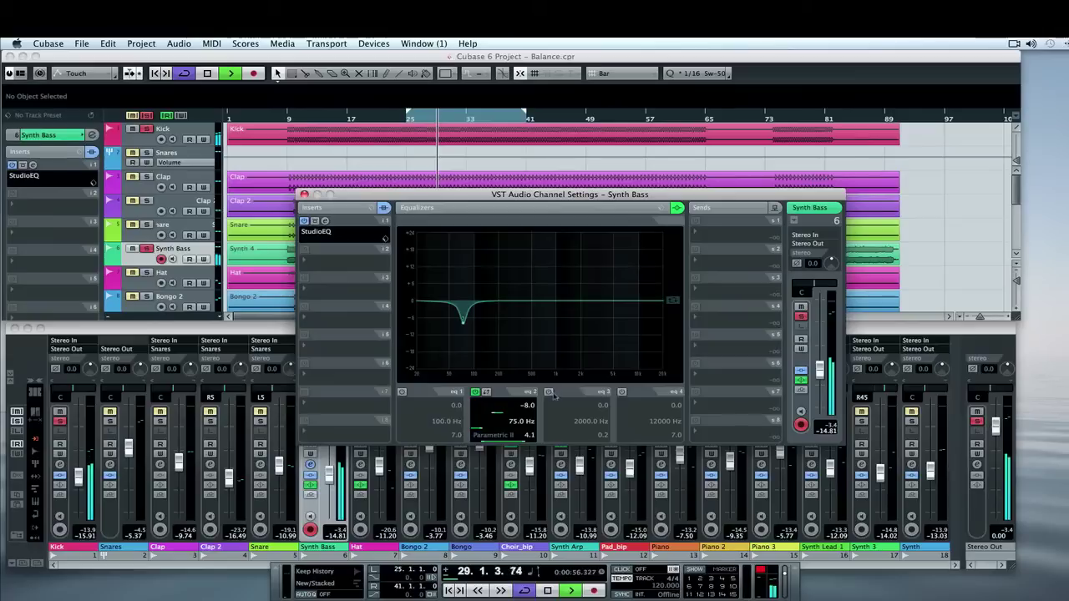
pyautogui.click(548, 392)
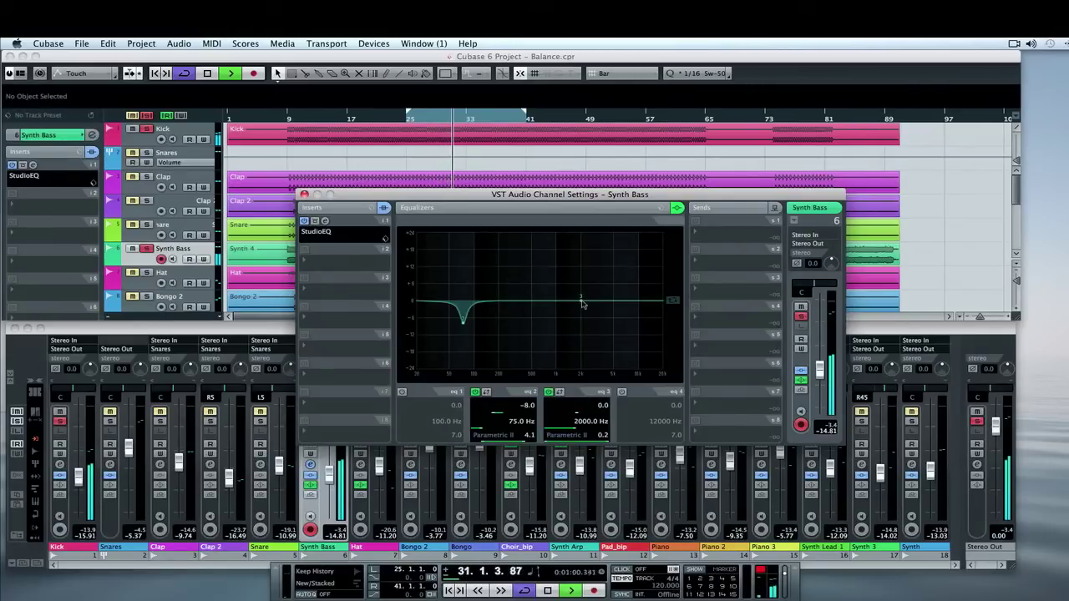
pyautogui.doubleClick(588, 421)
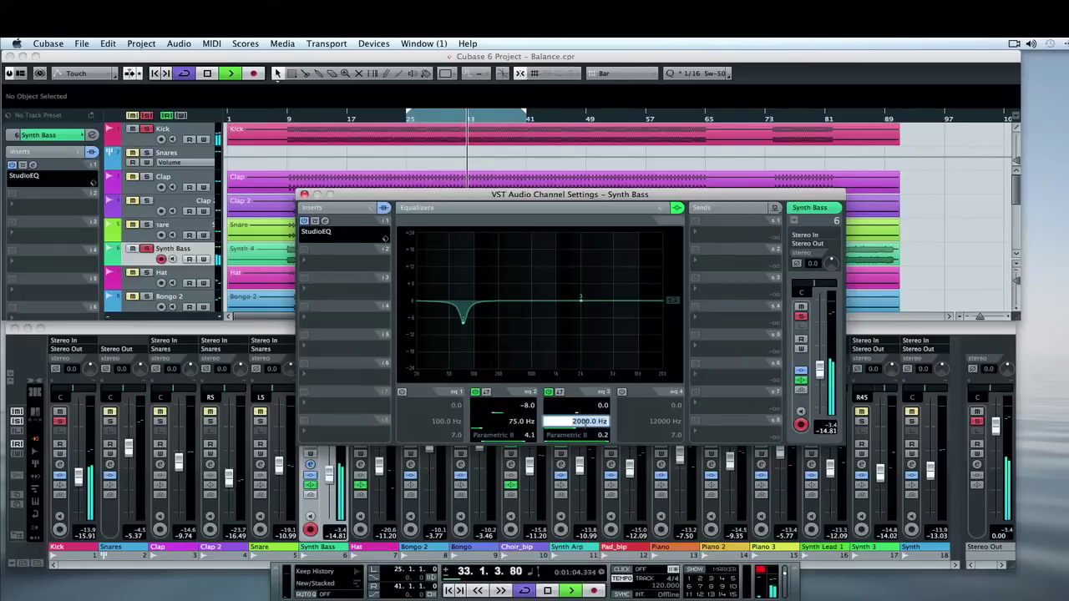
pyautogui.write('524')
pyautogui.press('Return')
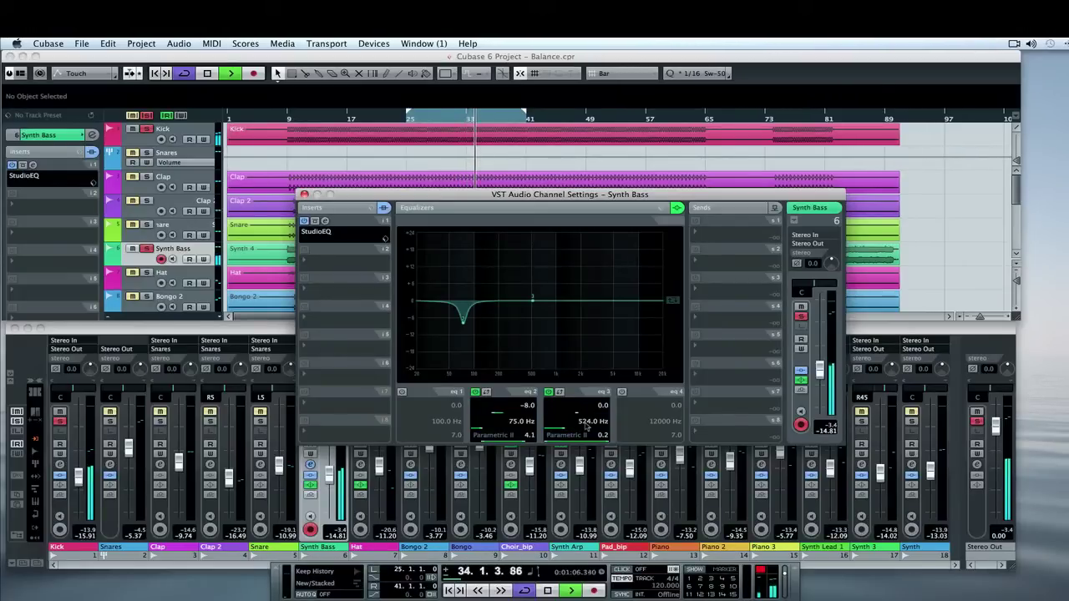
pyautogui.moveTo(532, 299); pyautogui.dragTo(533, 323)
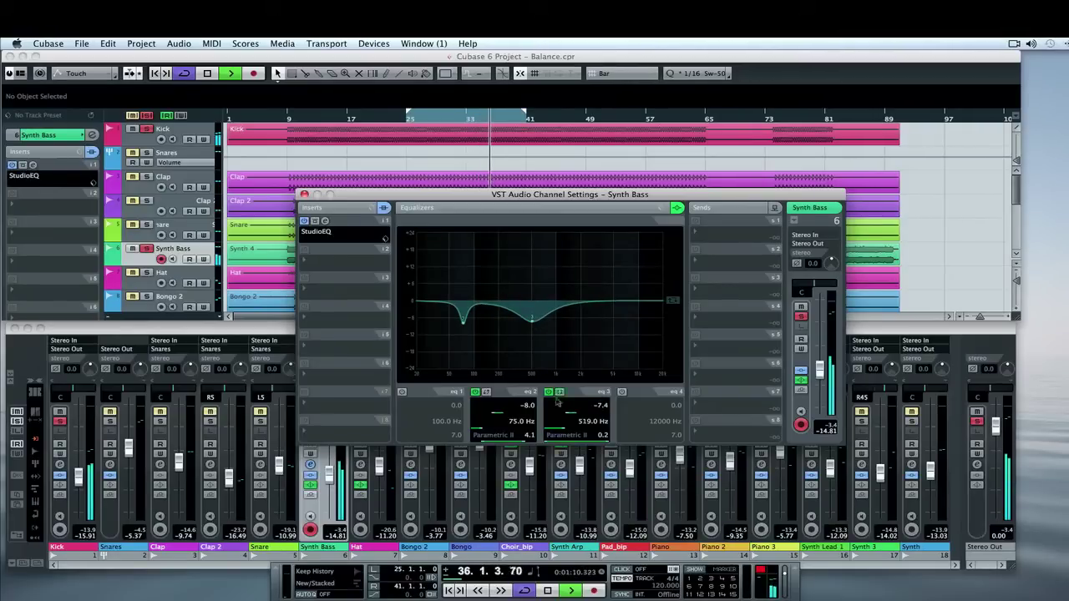
# - Set band 3's Q to 4.1, adjust its cut to about -8.0 dB at 528 Hz, and close the Synth Bass channel settings
pyautogui.click(601, 435)
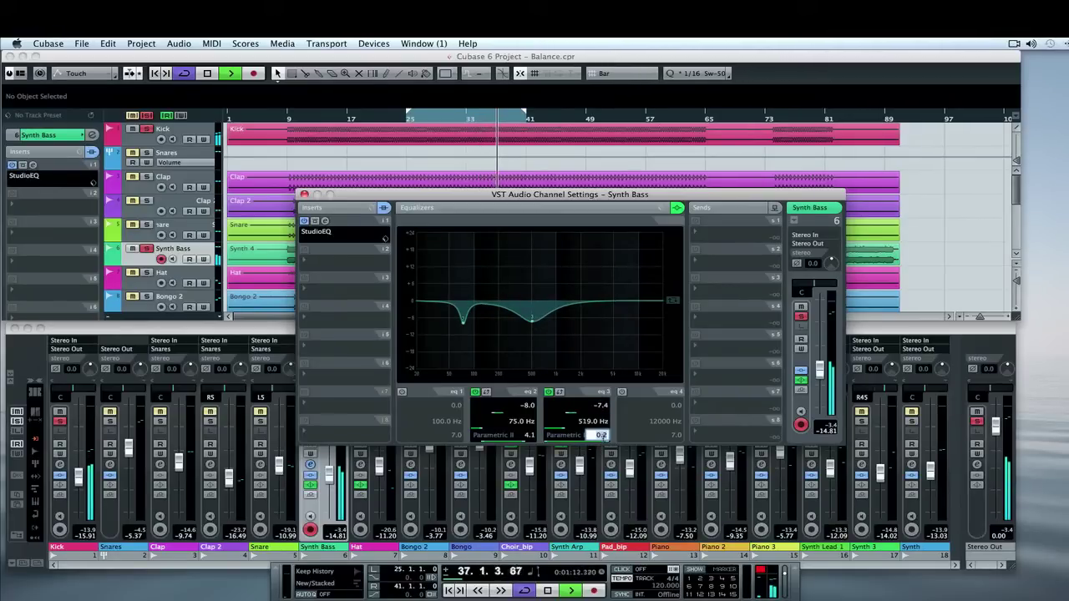
pyautogui.write('4.1')
pyautogui.press('Return')
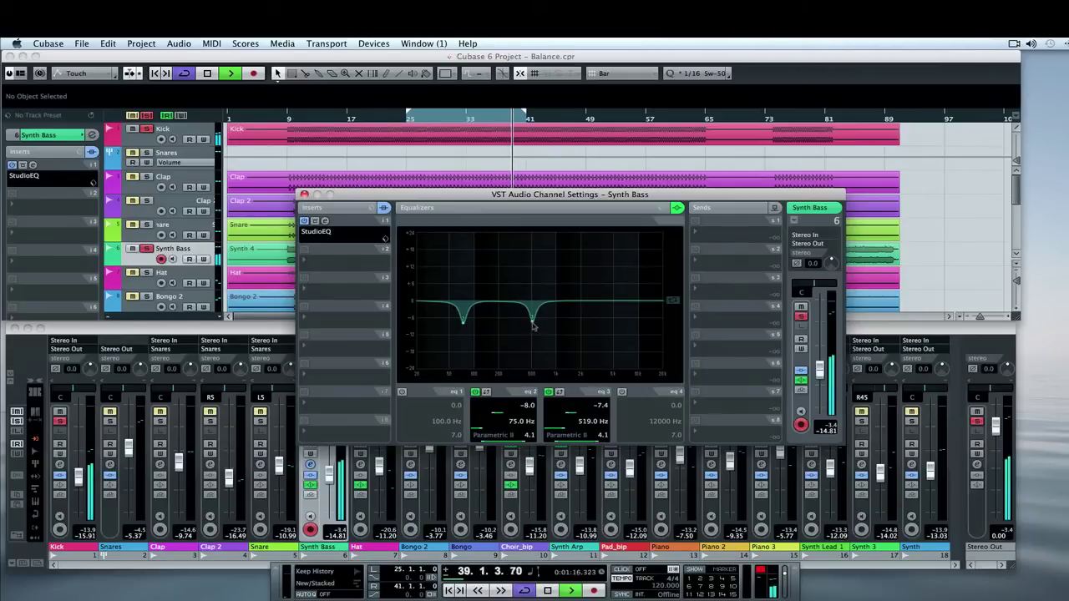
pyautogui.moveTo(533, 326); pyautogui.dragTo(534, 326)
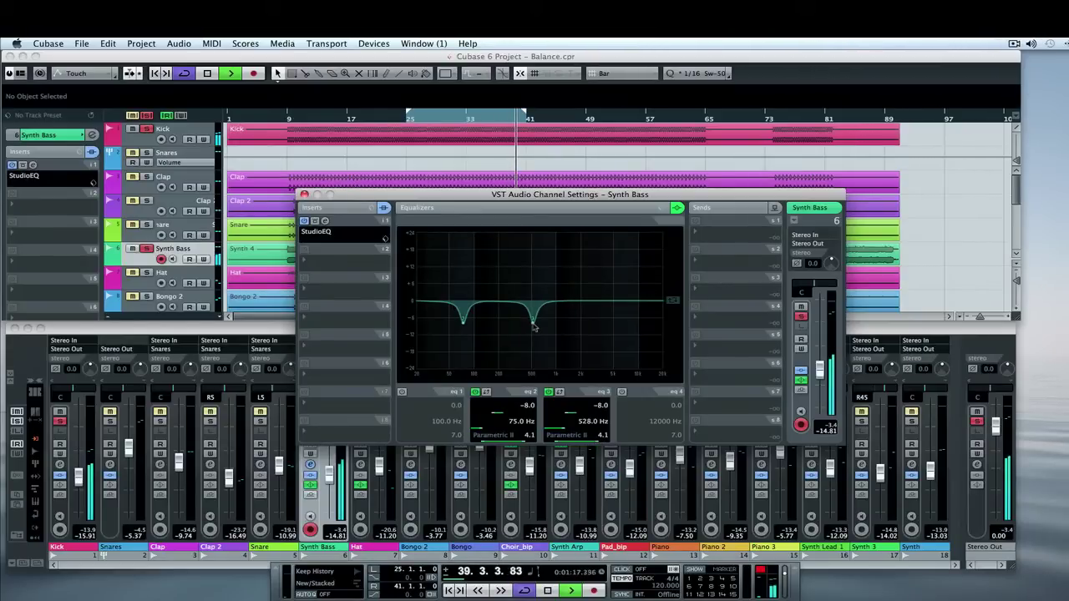
pyautogui.click(303, 194)
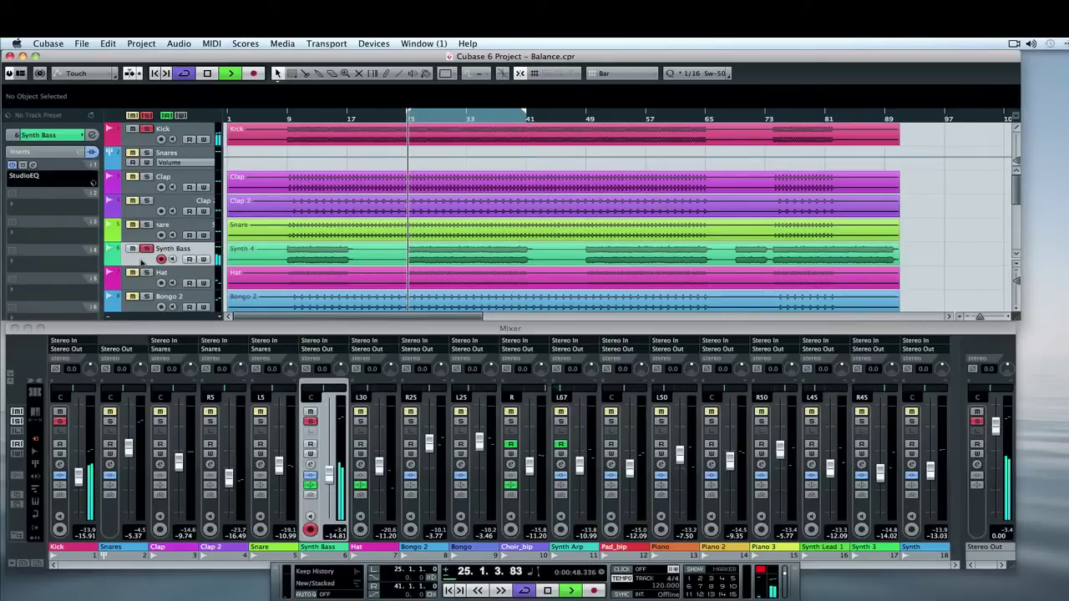
pyautogui.click(146, 134)
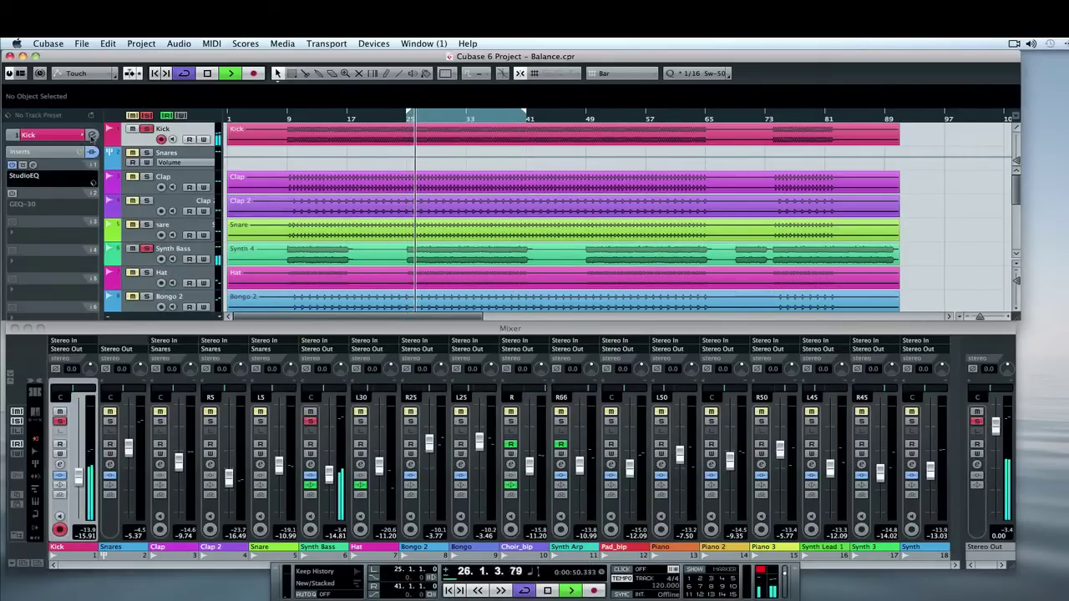
pyautogui.click(92, 134)
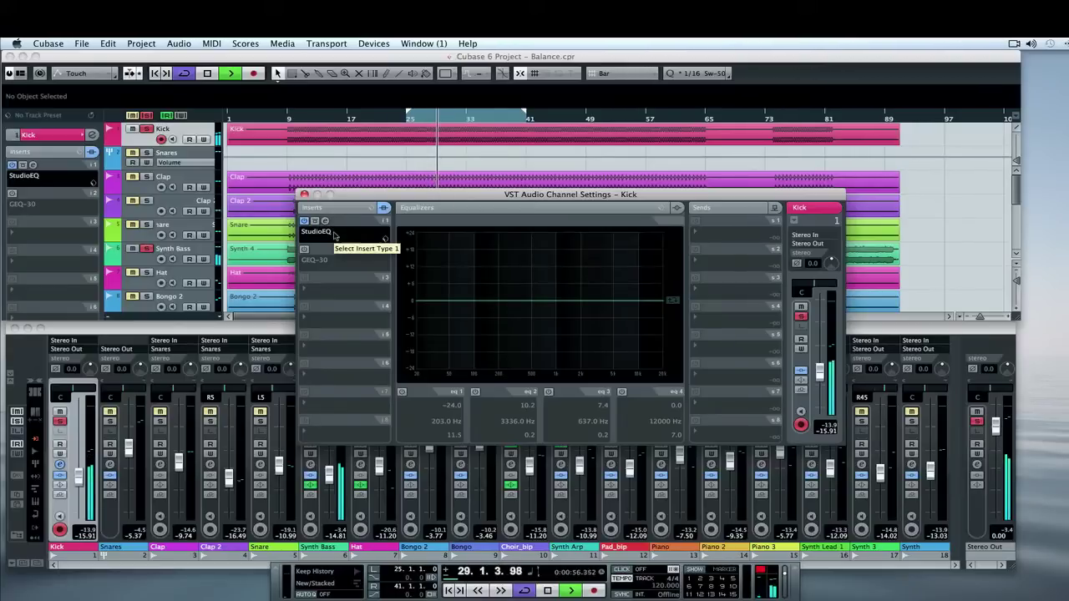
pyautogui.click(475, 391)
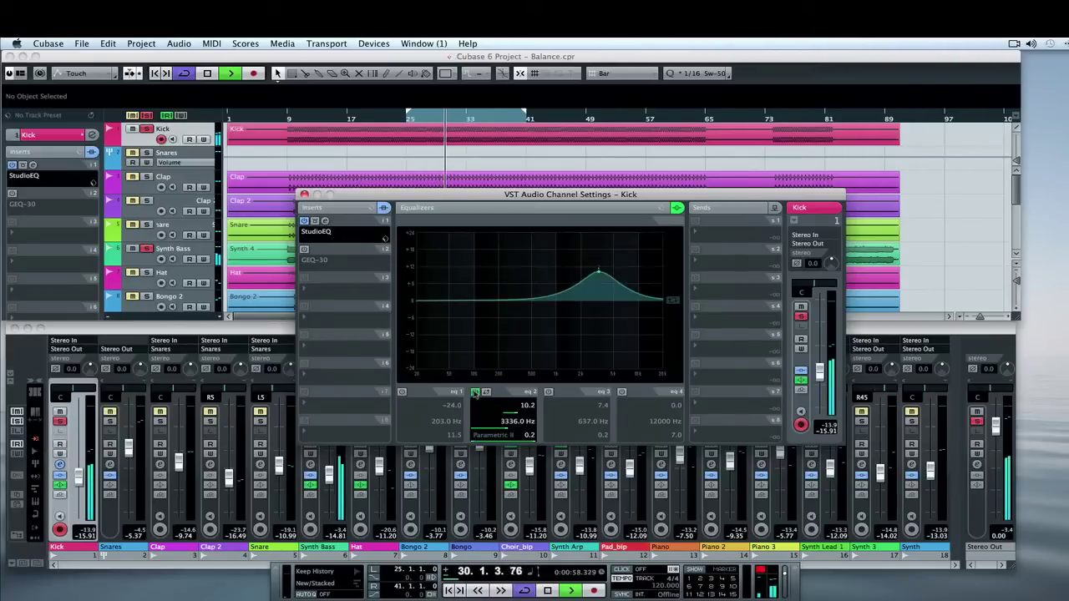
pyautogui.click(504, 420)
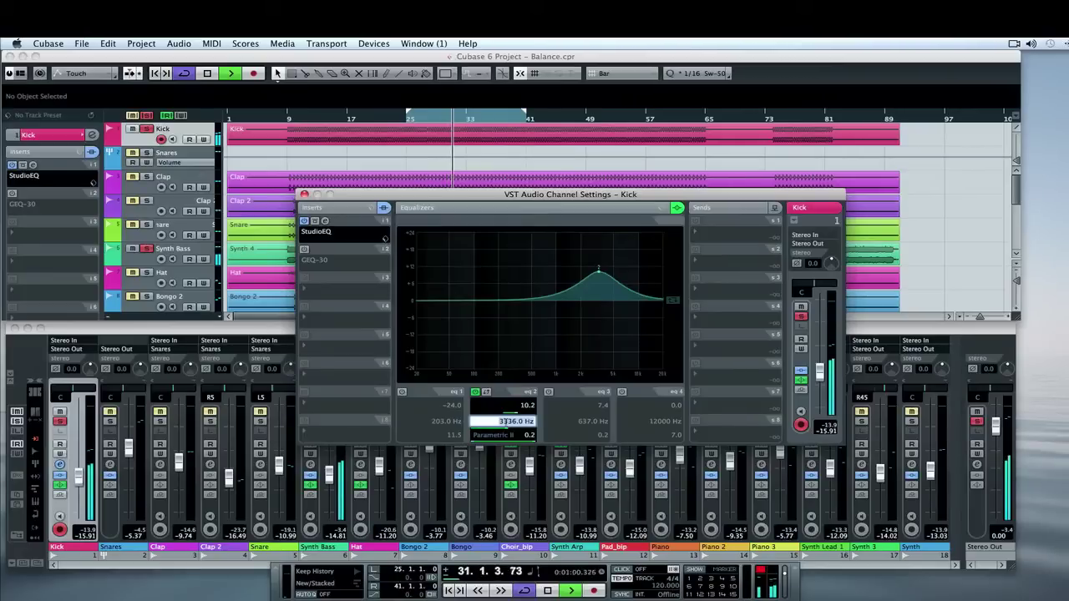
pyautogui.write('182')
pyautogui.press('Return')
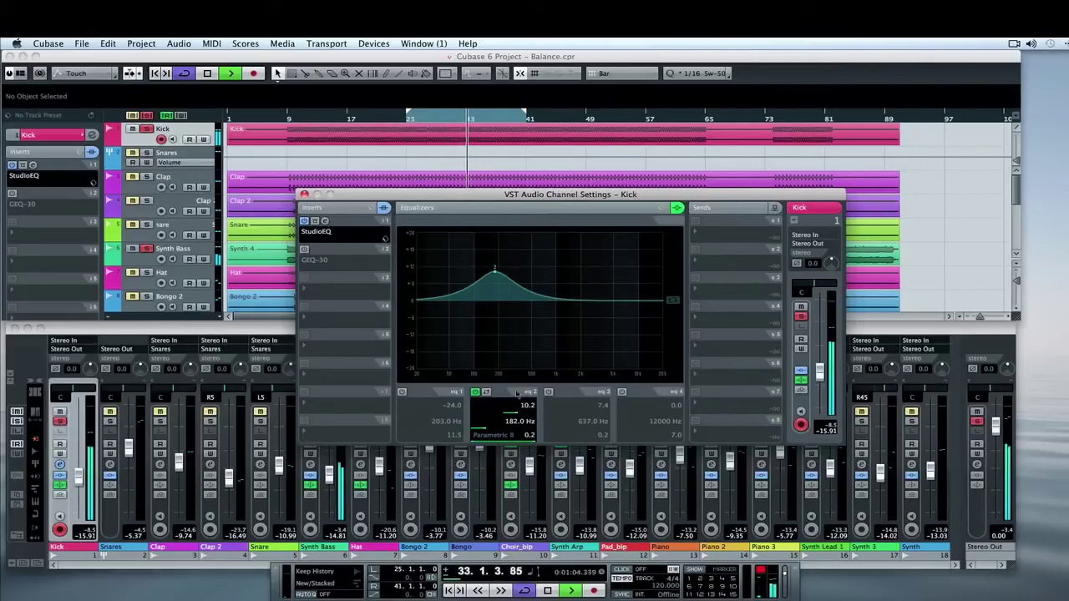
# - Pull the Kick's EQ band 2 down to about -6.6 dB near 177 Hz, and set its Q to 4.0
pyautogui.moveTo(494, 269); pyautogui.dragTo(493, 315)
pyautogui.click(528, 435)
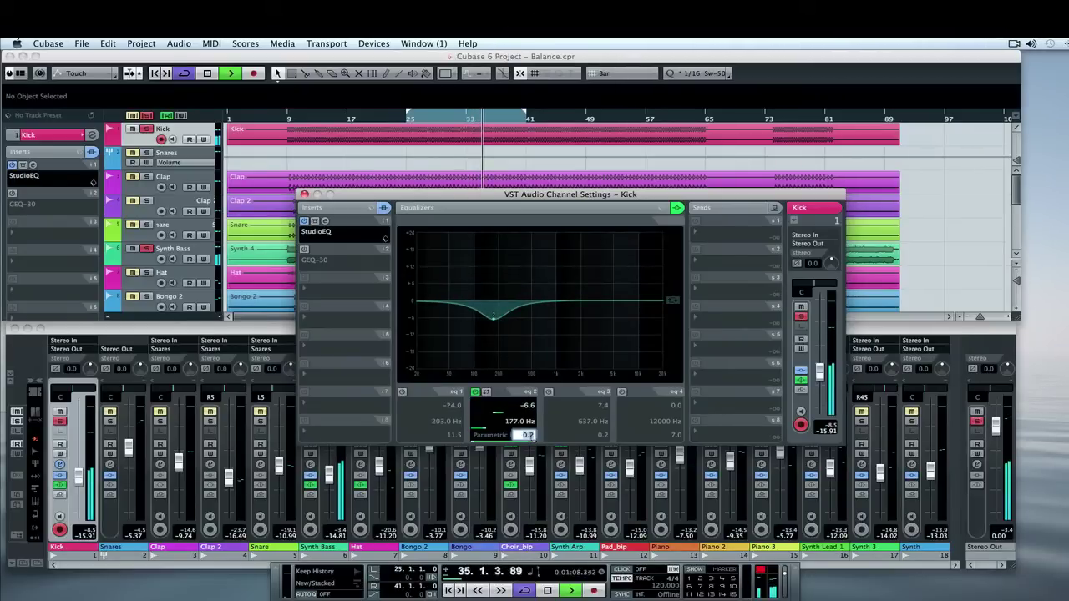
pyautogui.write('4')
pyautogui.press('Return')
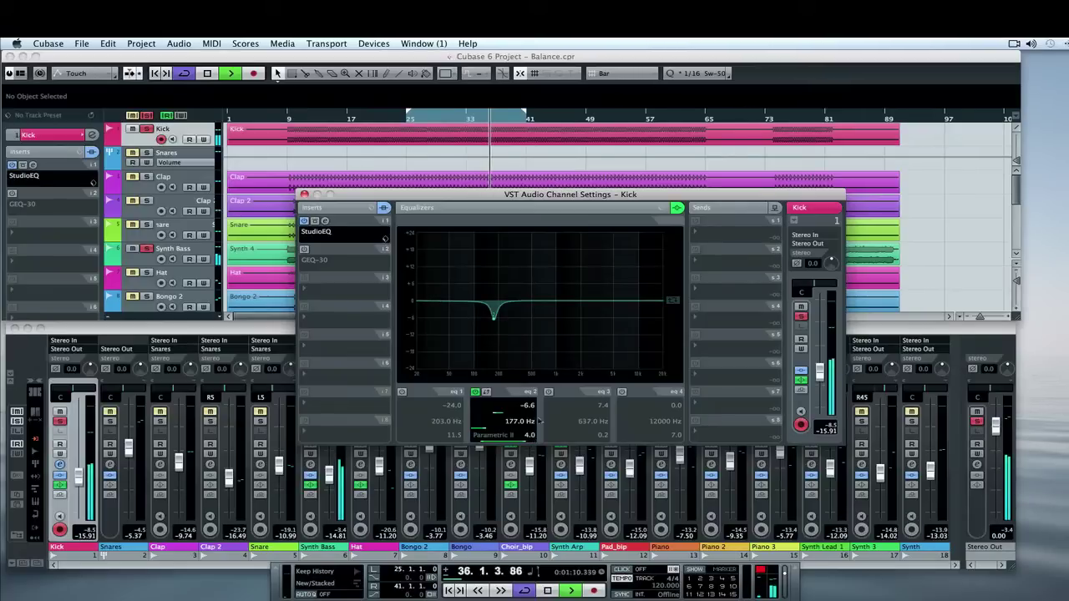
# - Deepen the Kick's band 2 cut to about -7.6 dB, and set its frequency to 182 Hz
pyautogui.moveTo(494, 319); pyautogui.dragTo(495, 326)
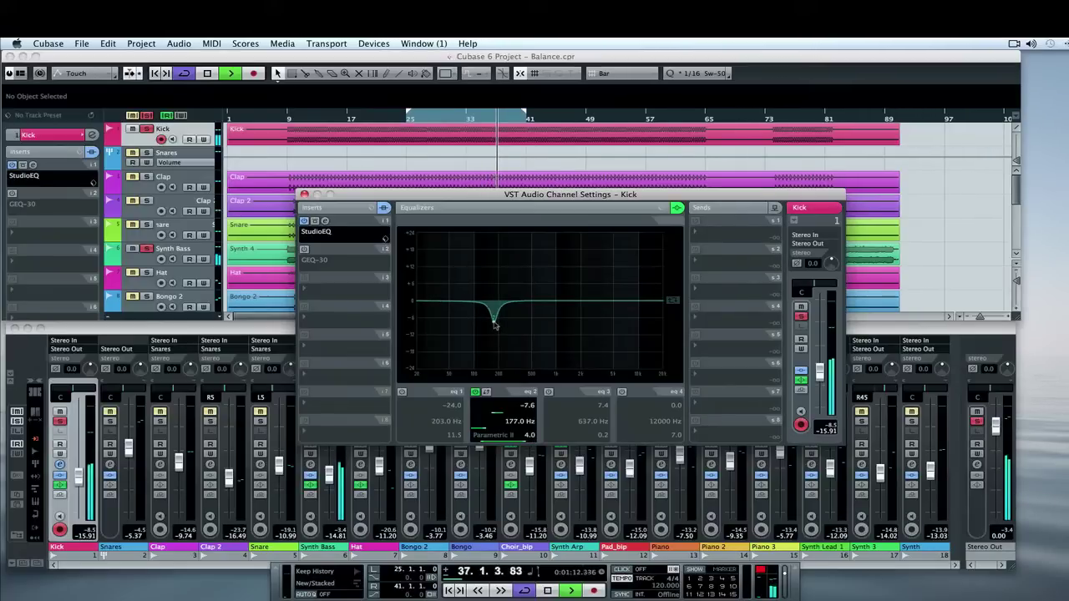
pyautogui.click(513, 424)
pyautogui.write('1')
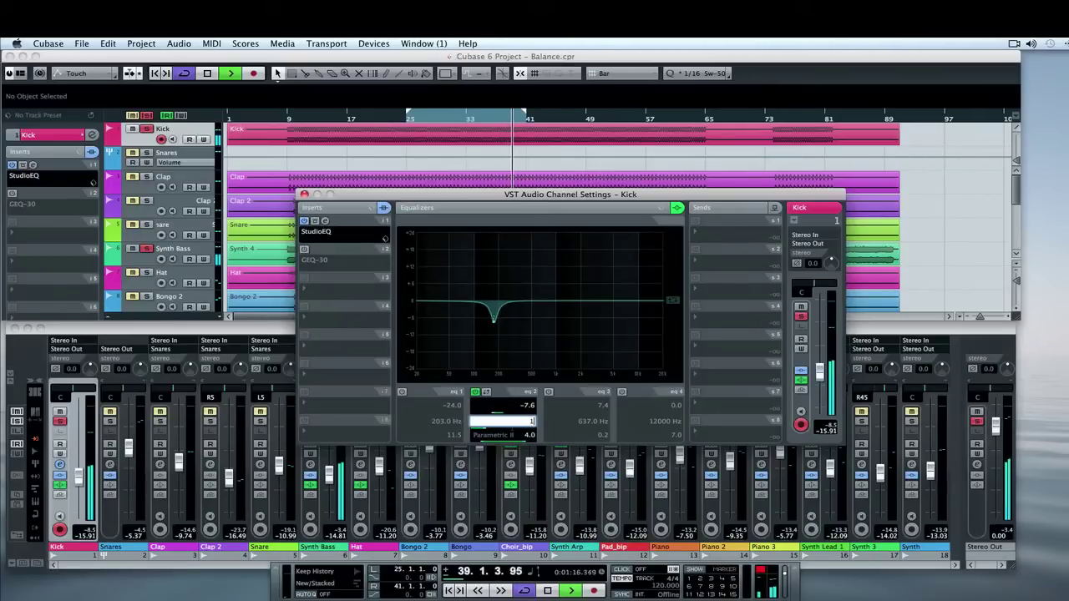
pyautogui.write('82')
pyautogui.press('Return')
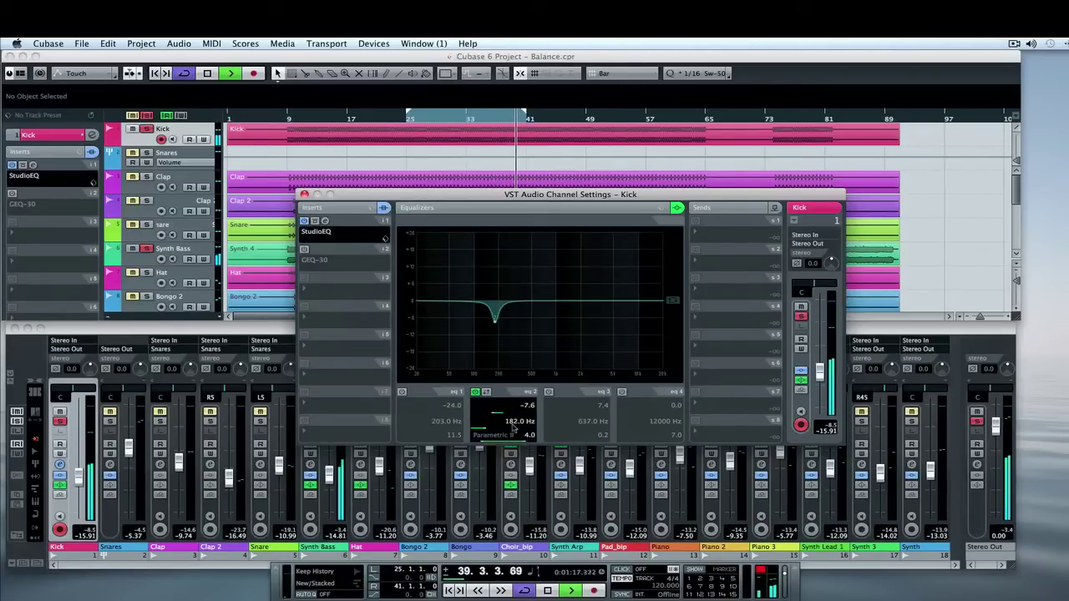
pyautogui.click(548, 392)
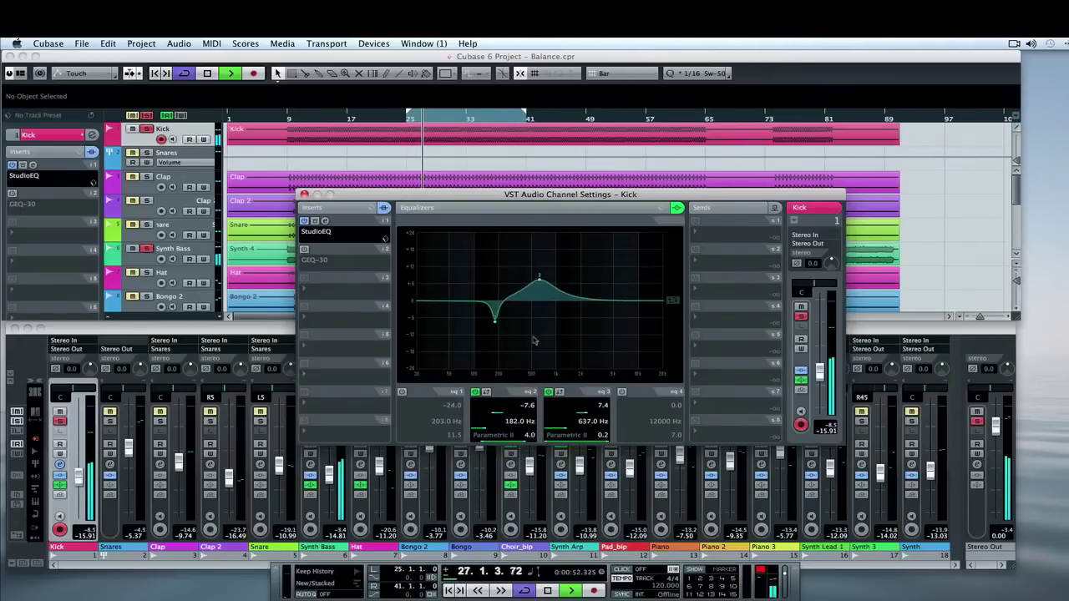
pyautogui.click(587, 422)
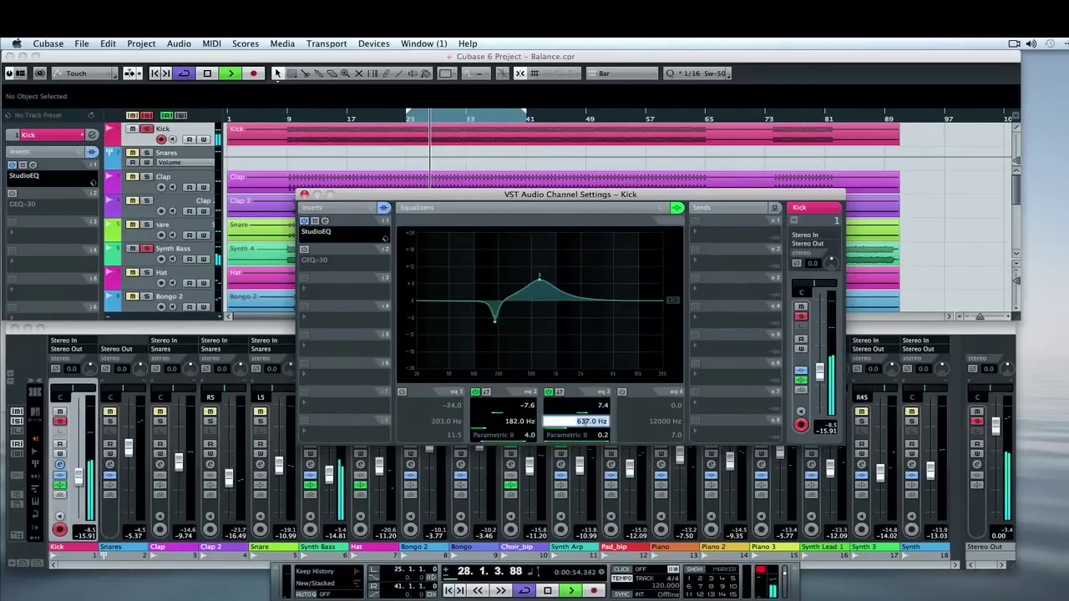
pyautogui.write('334')
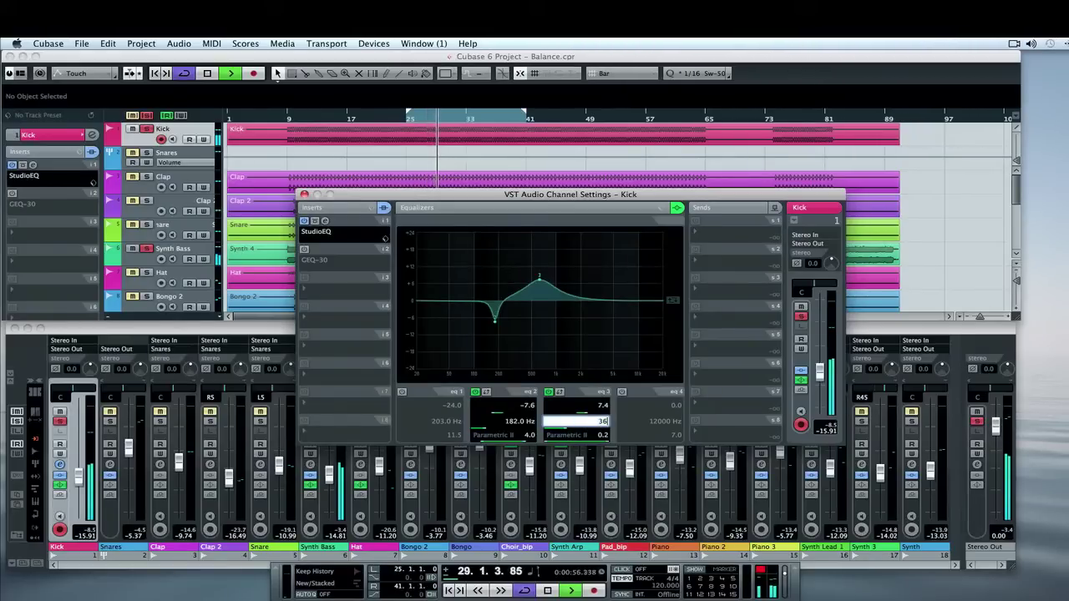
pyautogui.press('Return')
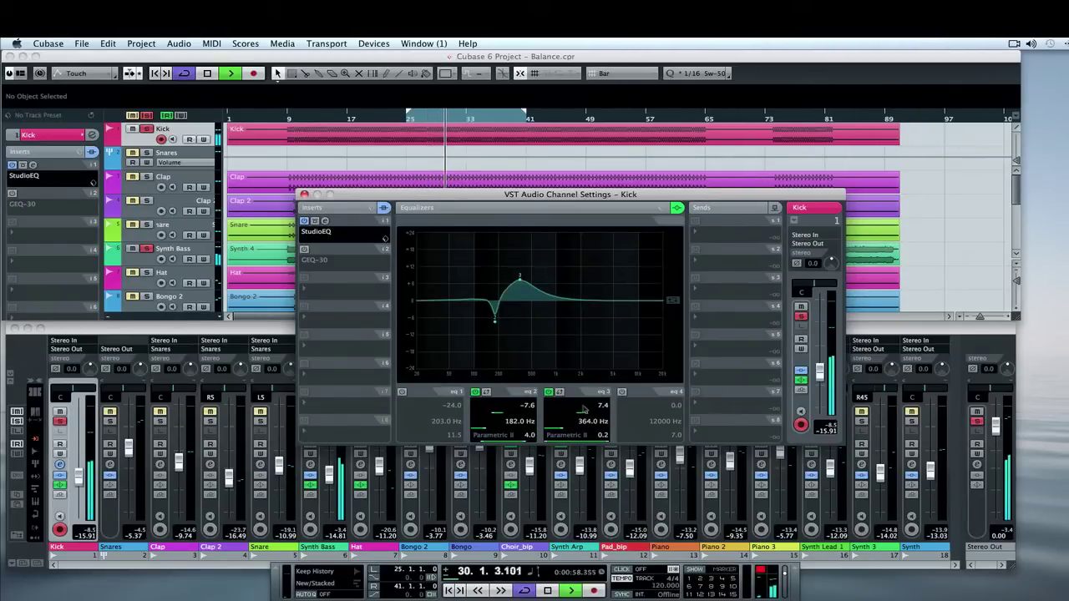
# - Cut the Kick's band 3 to about -7.4 dB at 369 Hz with a Q of 4.0, and close the Kick channel settings
pyautogui.moveTo(582, 422); pyautogui.dragTo(575, 416)
pyautogui.scroll(-6, 574, 417)
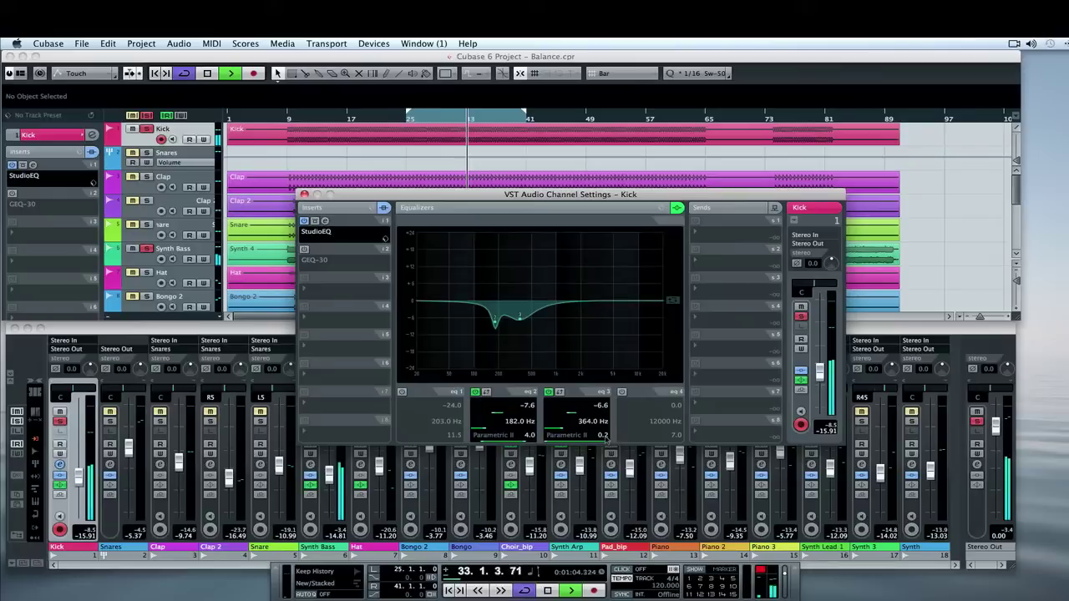
pyautogui.doubleClick(605, 441)
pyautogui.write('4')
pyautogui.press('Return')
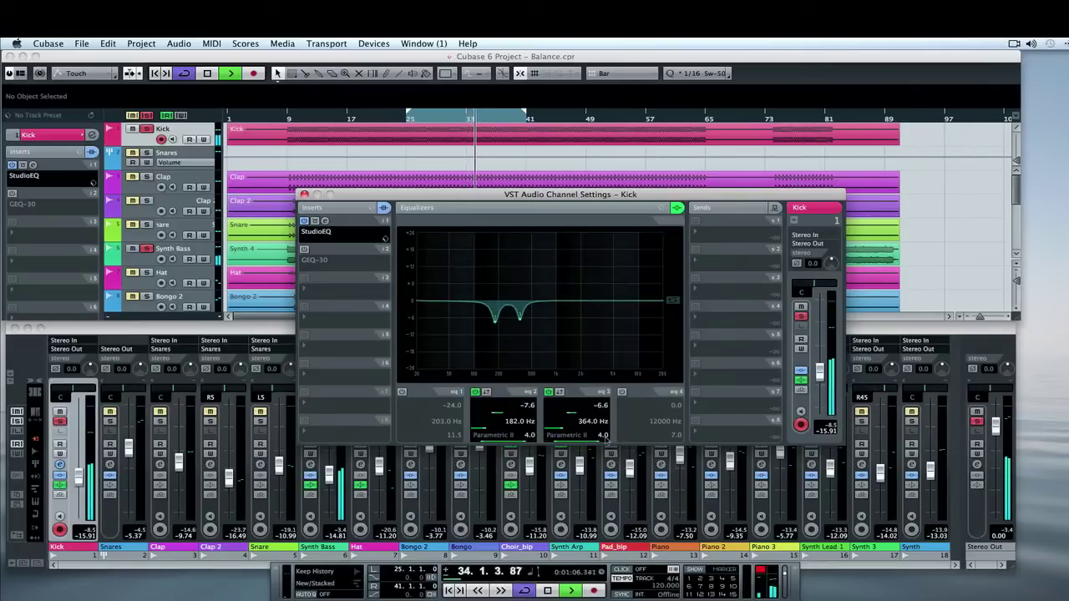
pyautogui.moveTo(522, 323); pyautogui.dragTo(523, 327)
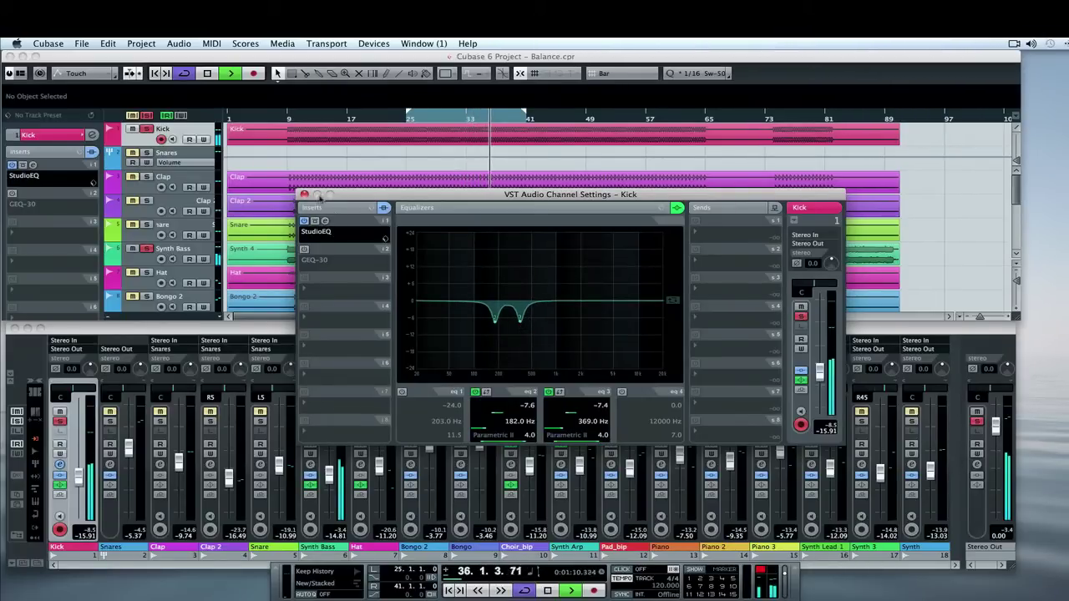
pyautogui.click(304, 195)
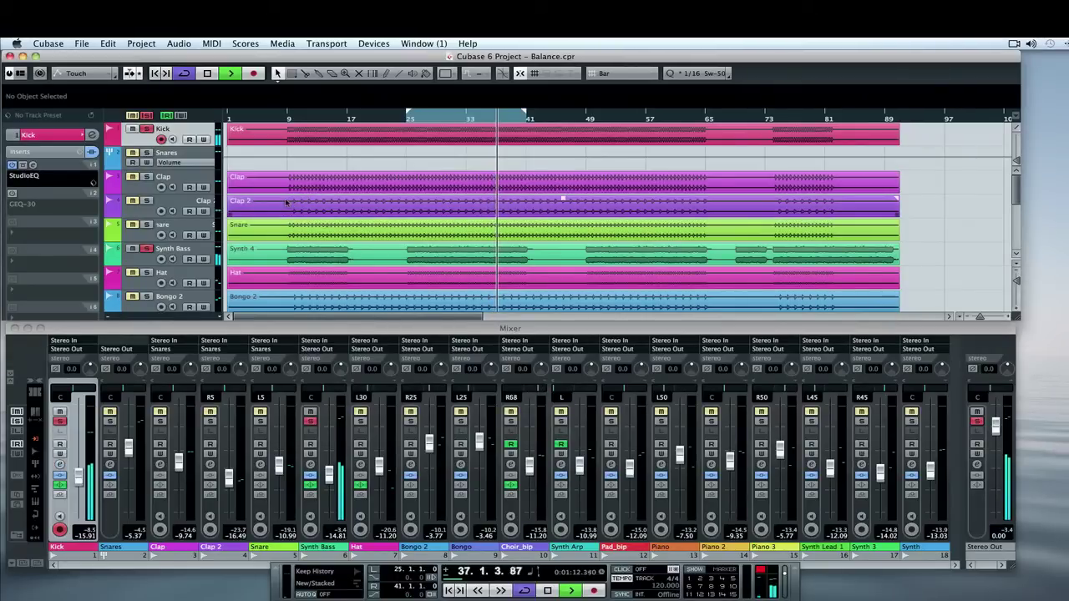
# - With playback stopped, clear solo on all tracks and select the Clap 2 track
pyautogui.press('space')
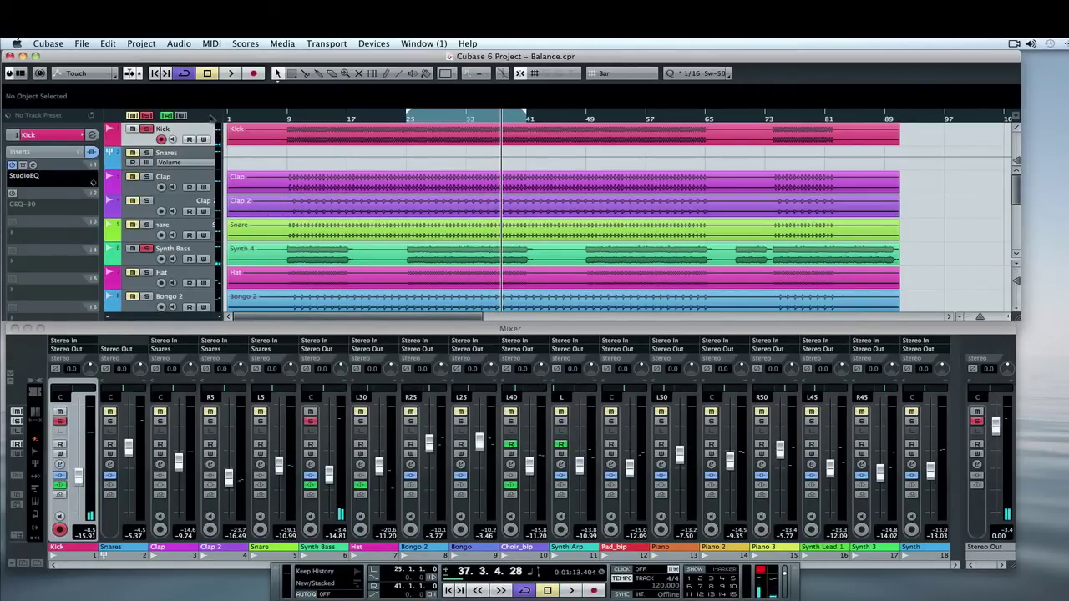
pyautogui.click(146, 116)
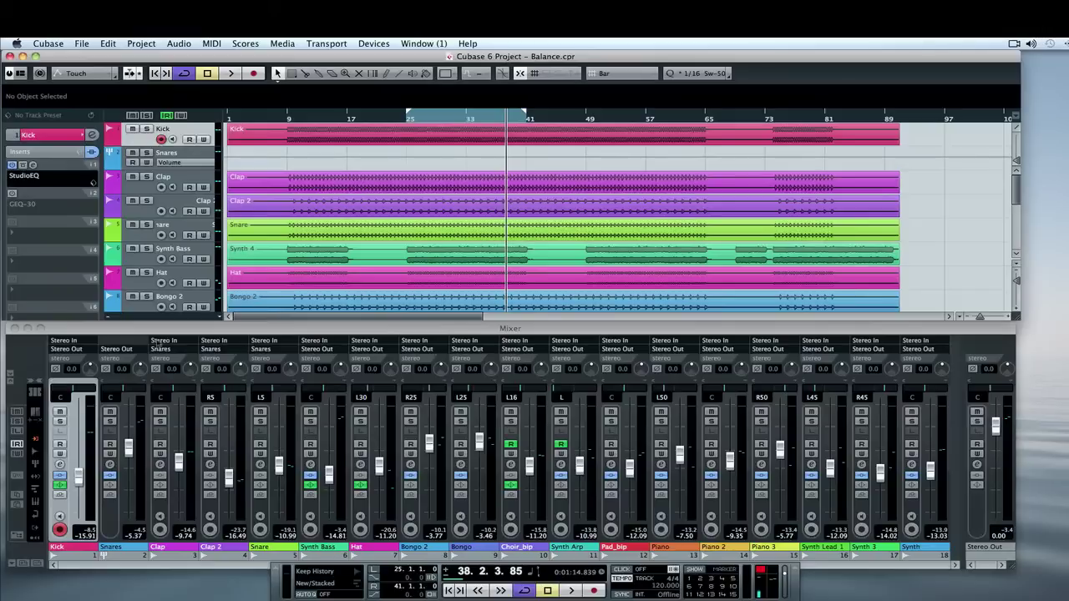
pyautogui.click(146, 206)
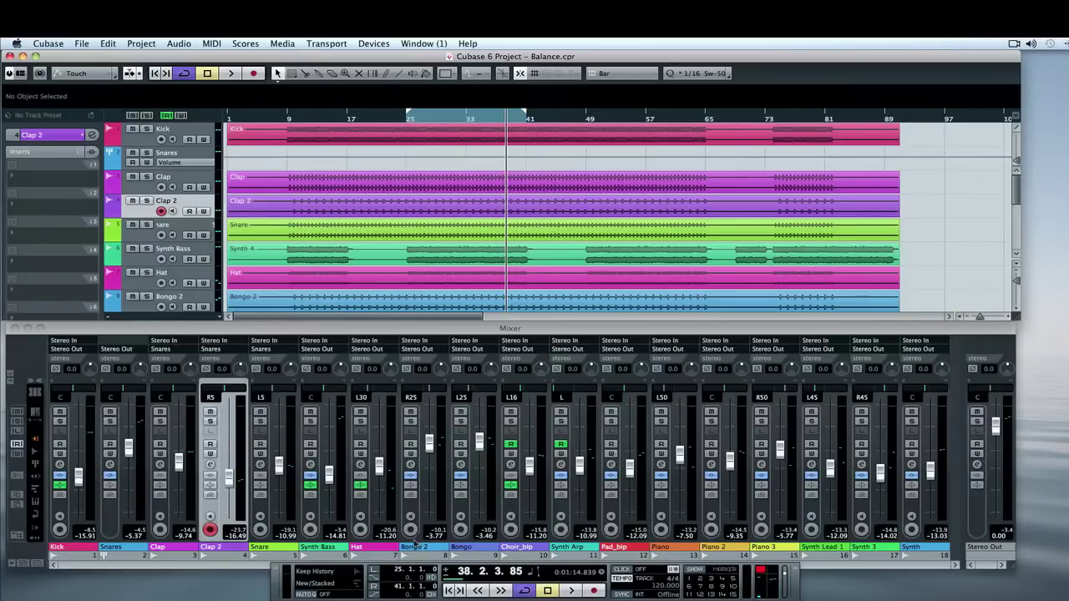
# - Review the StudioEQ insert settings on the Bongo 2 channel, and close its windows
pyautogui.click(410, 465)
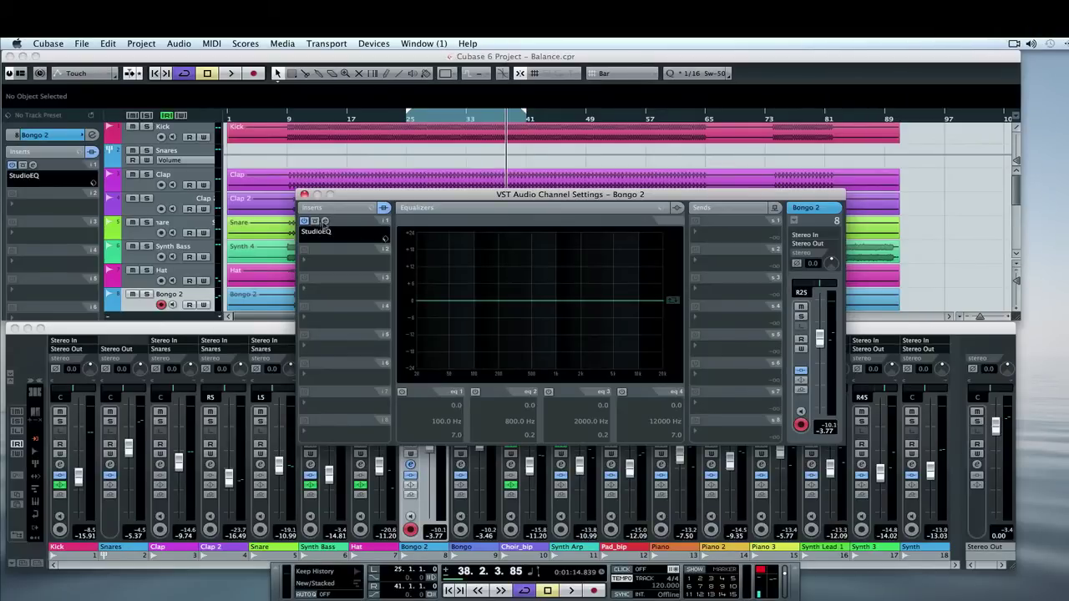
pyautogui.click(325, 222)
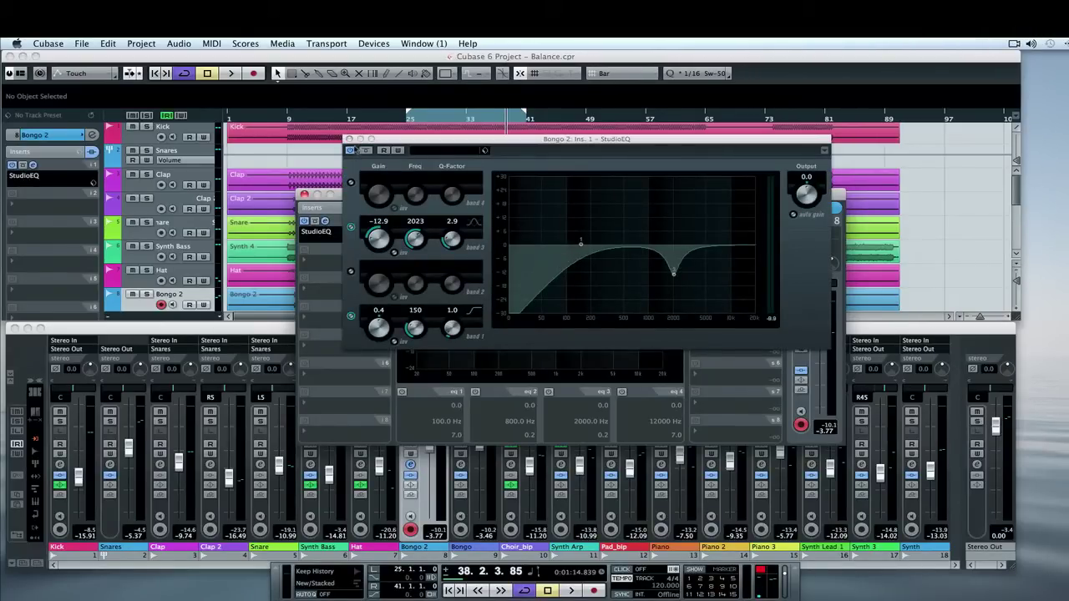
pyautogui.click(349, 139)
pyautogui.click(304, 194)
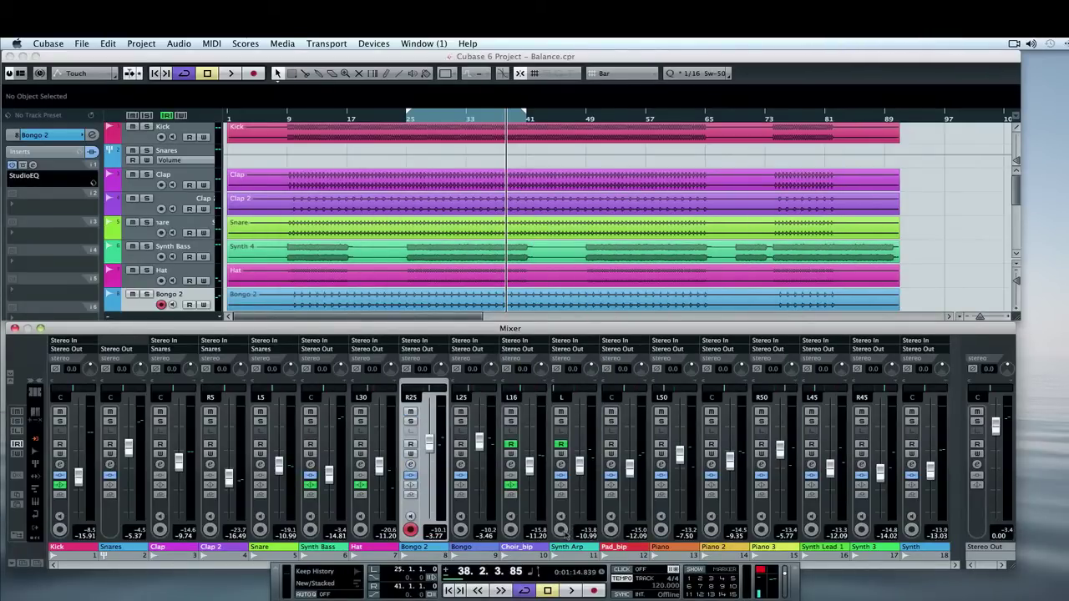
# - Inspect the StudioEQ curve on the Synth Arp channel's first insert, and close its windows
pyautogui.click(561, 464)
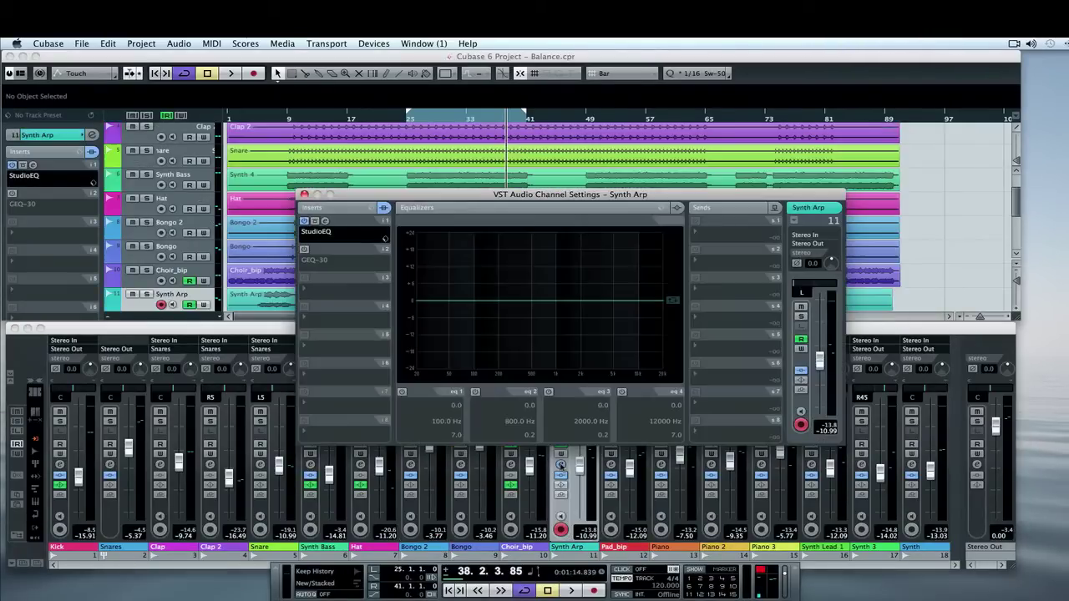
pyautogui.click(325, 222)
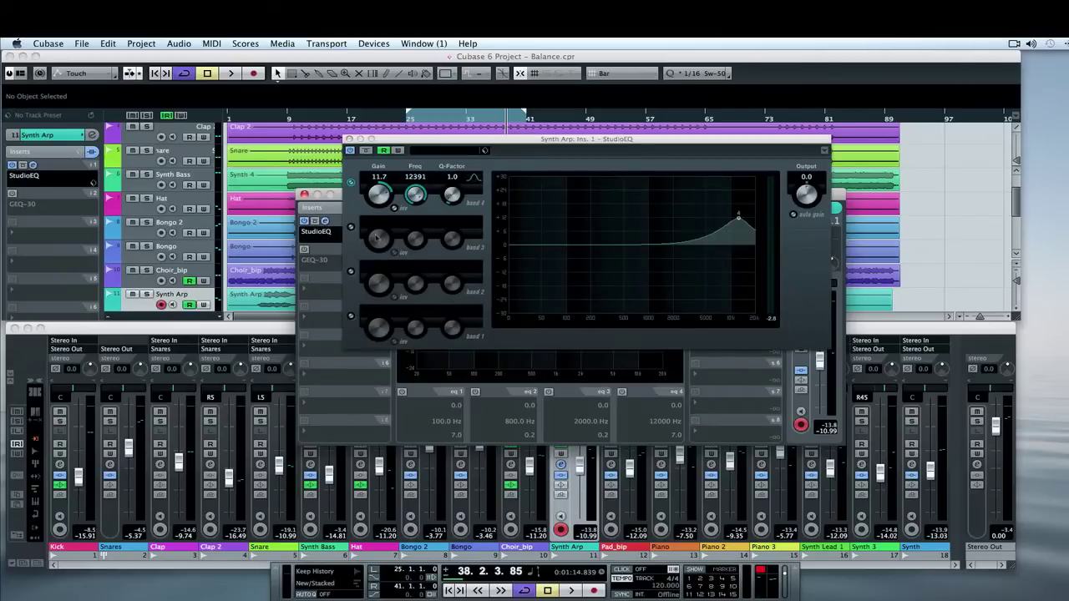
pyautogui.click(349, 140)
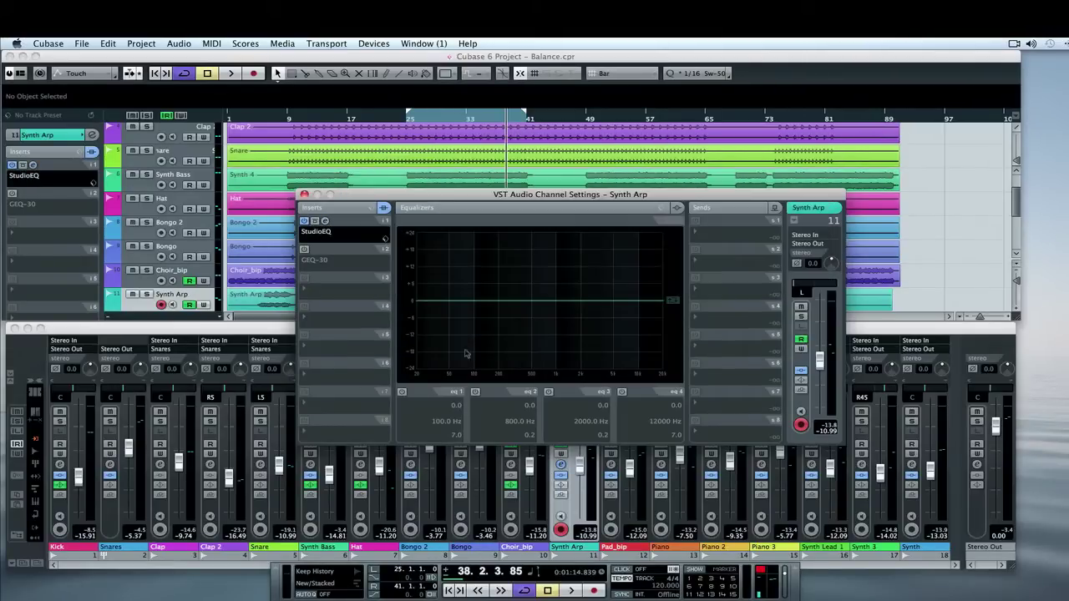
pyautogui.click(304, 195)
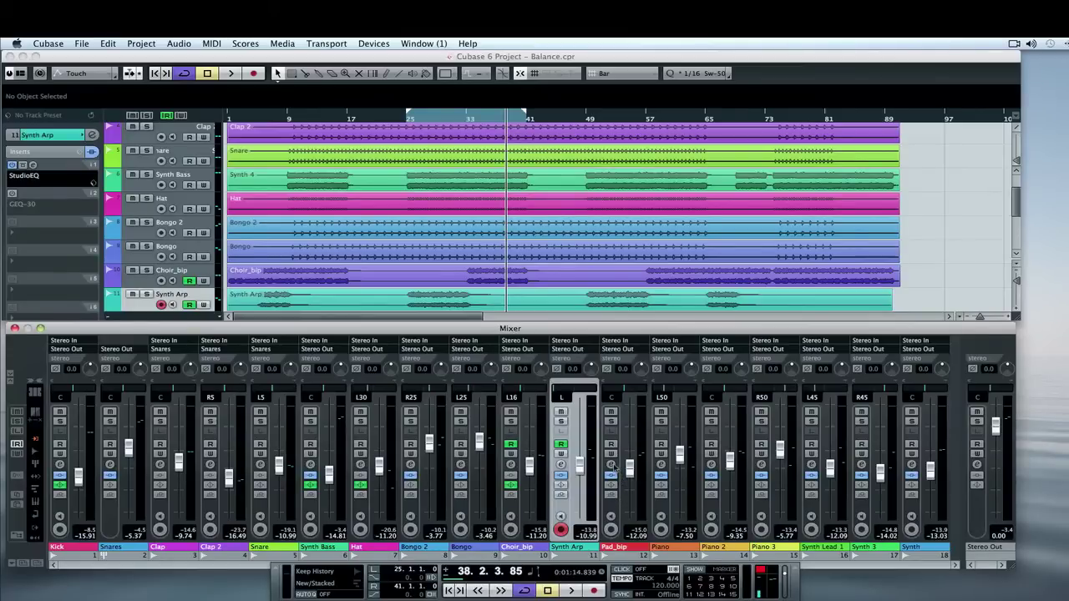
# - Solo the Piano, Piano 2 and Piano 3 channels, and review the boosts and cuts in Piano's StudioEQ insert
pyautogui.click(661, 421)
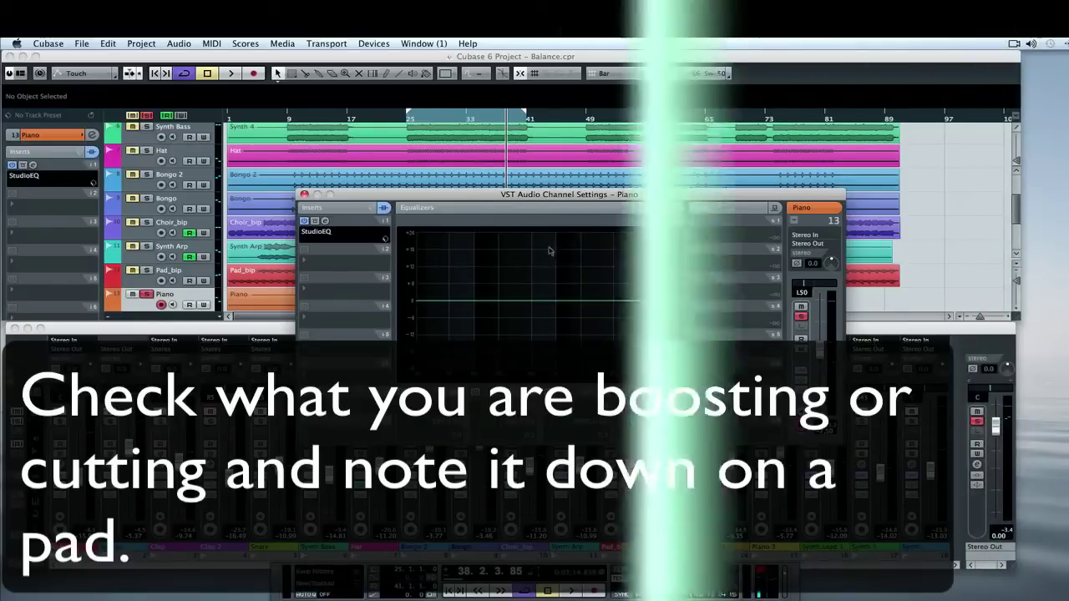
pyautogui.click(326, 221)
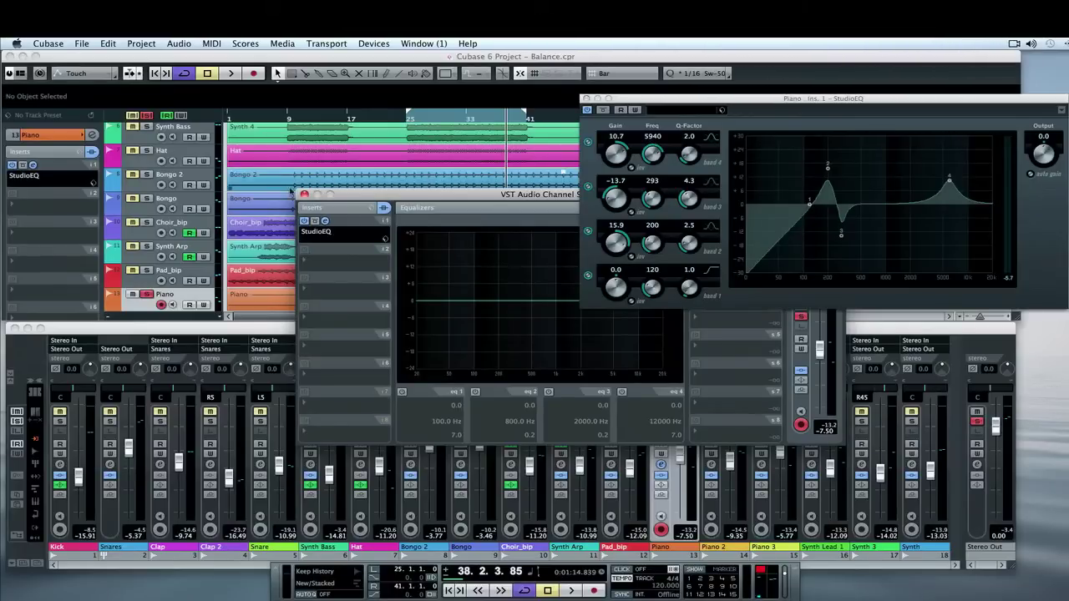
pyautogui.click(303, 195)
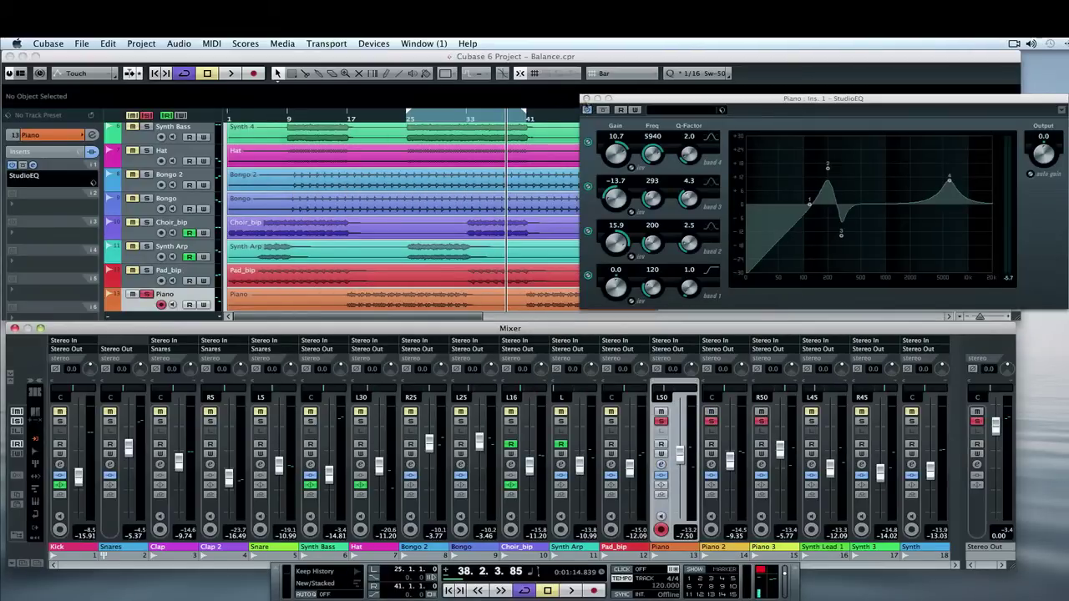
pyautogui.click(587, 99)
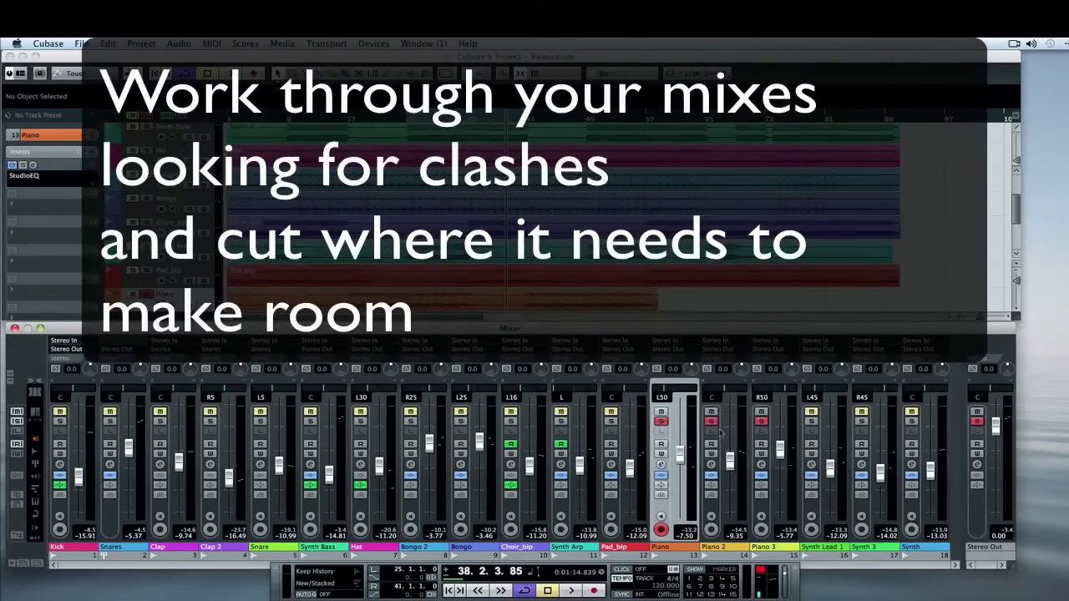
# - Examine the band gains and frequencies in Piano 2's StudioEQ insert, and close its windows
pyautogui.click(725, 404)
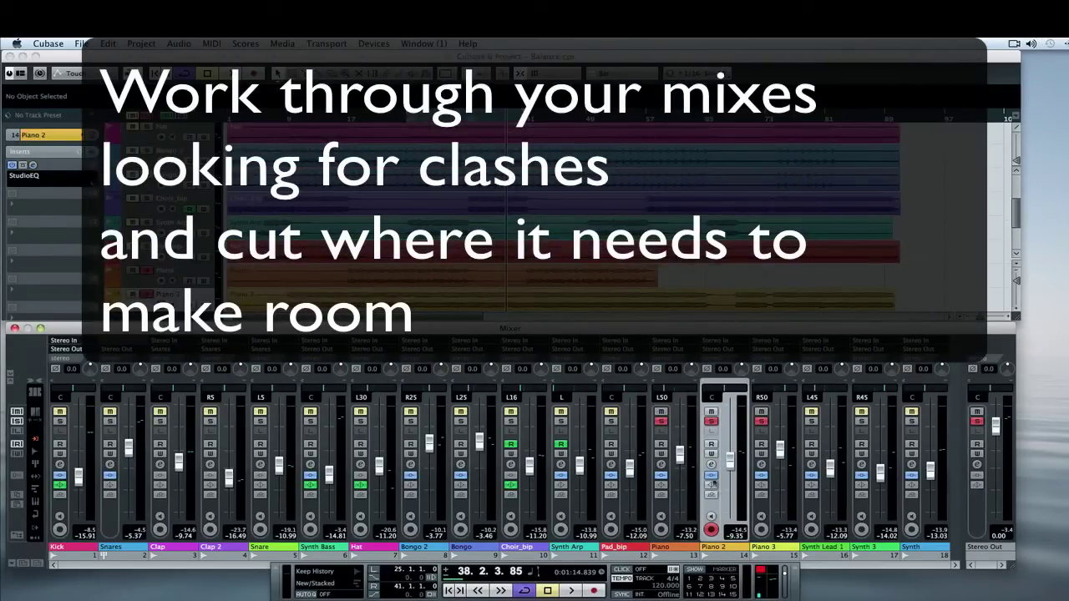
pyautogui.click(711, 463)
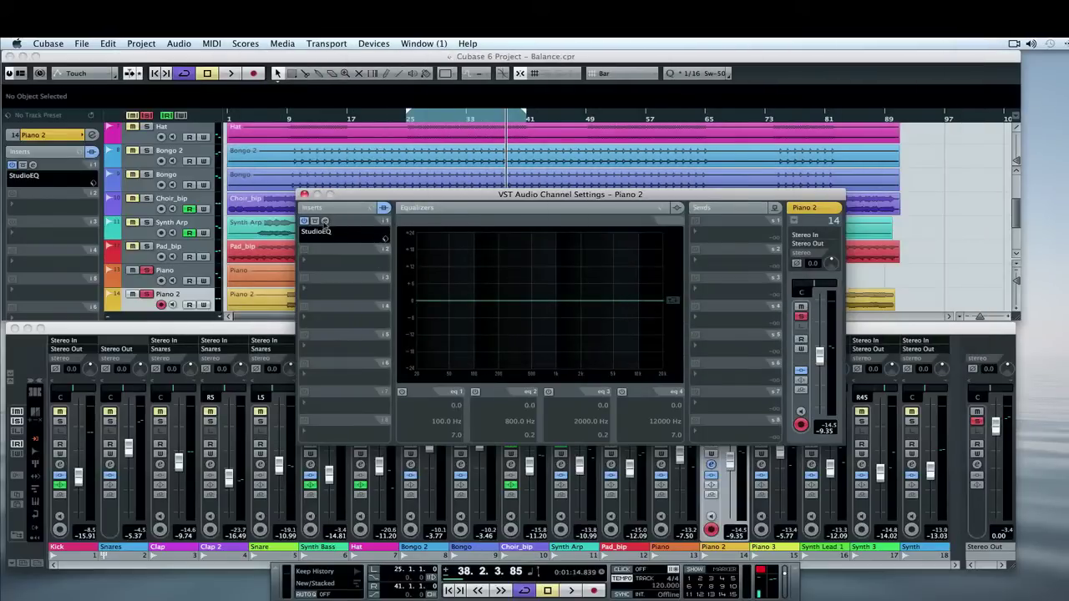
pyautogui.click(326, 227)
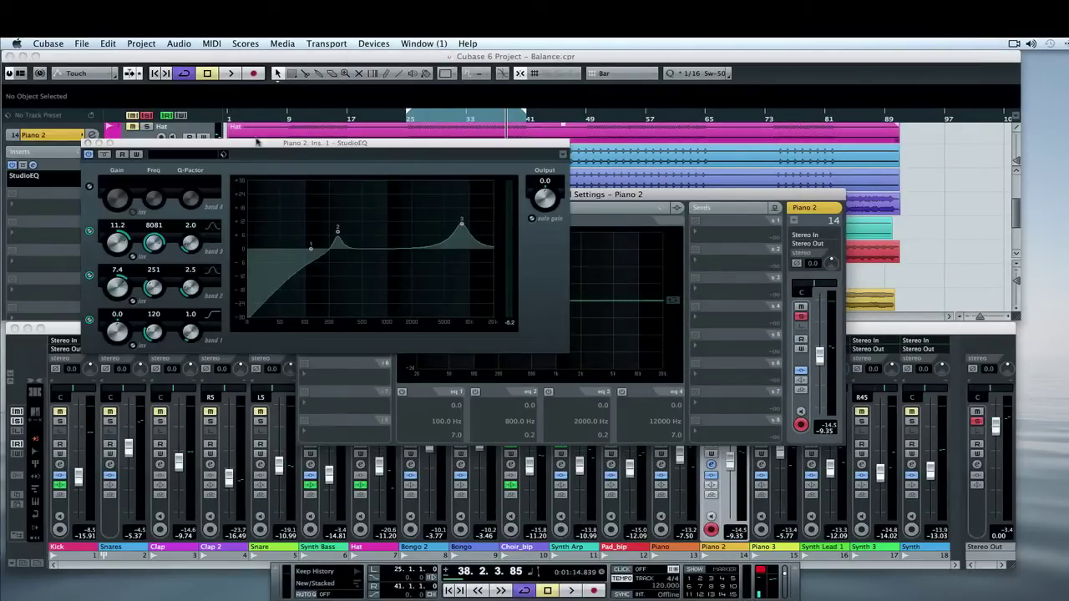
pyautogui.moveTo(254, 147); pyautogui.dragTo(566, 151)
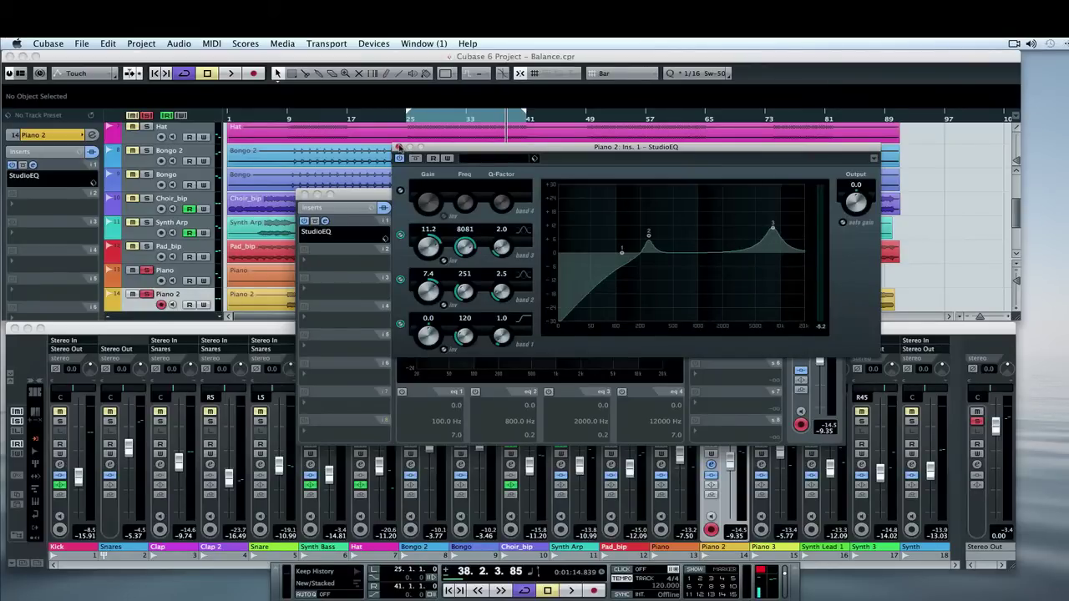
pyautogui.click(398, 148)
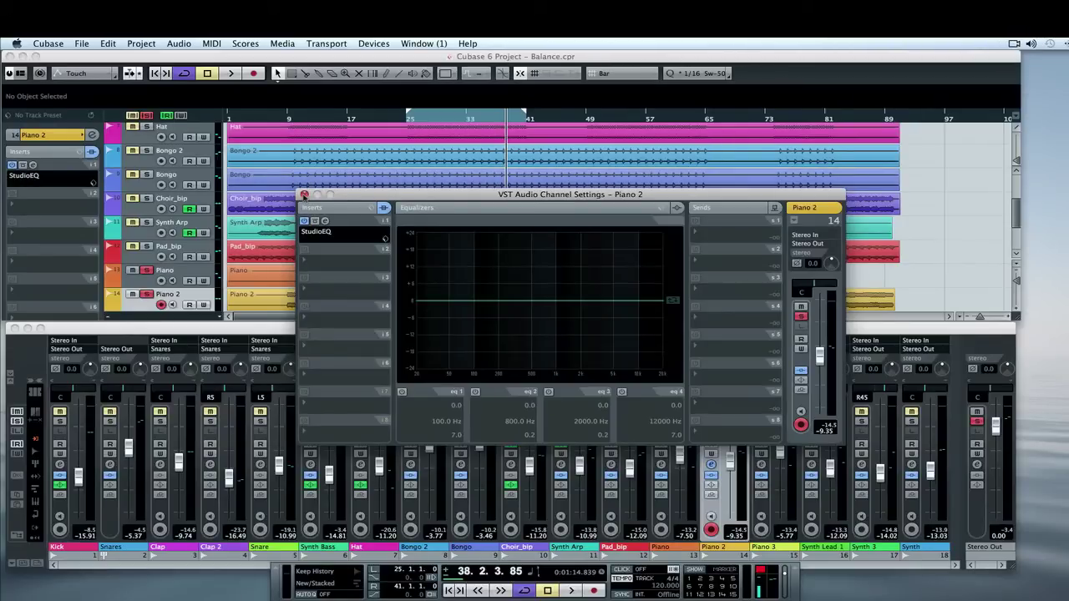
pyautogui.click(304, 194)
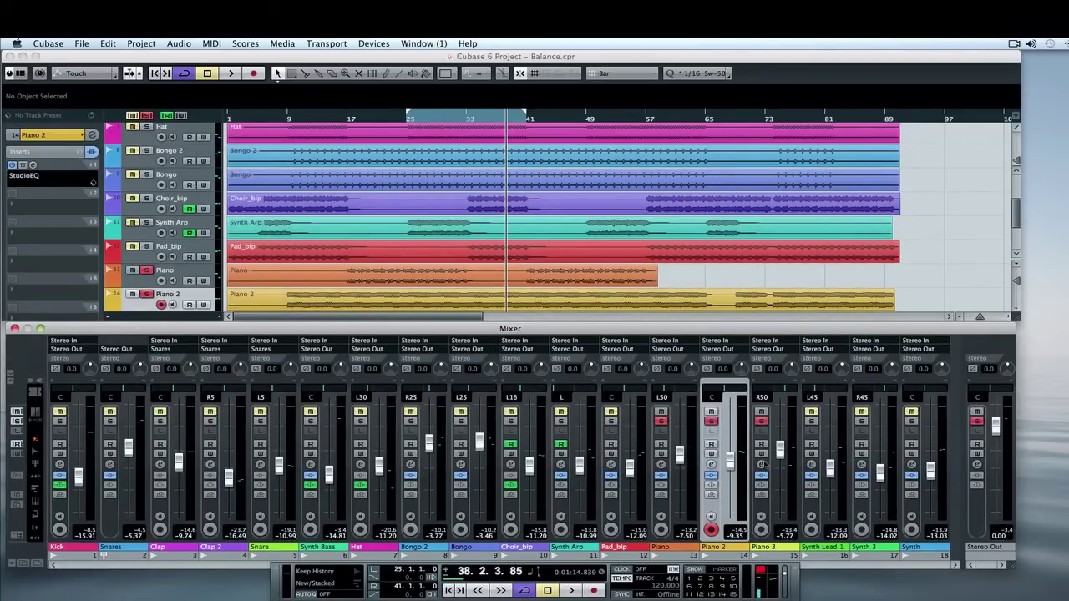
# - Examine the band gains and frequencies in Piano 3's StudioEQ insert, and close its windows
pyautogui.click(761, 465)
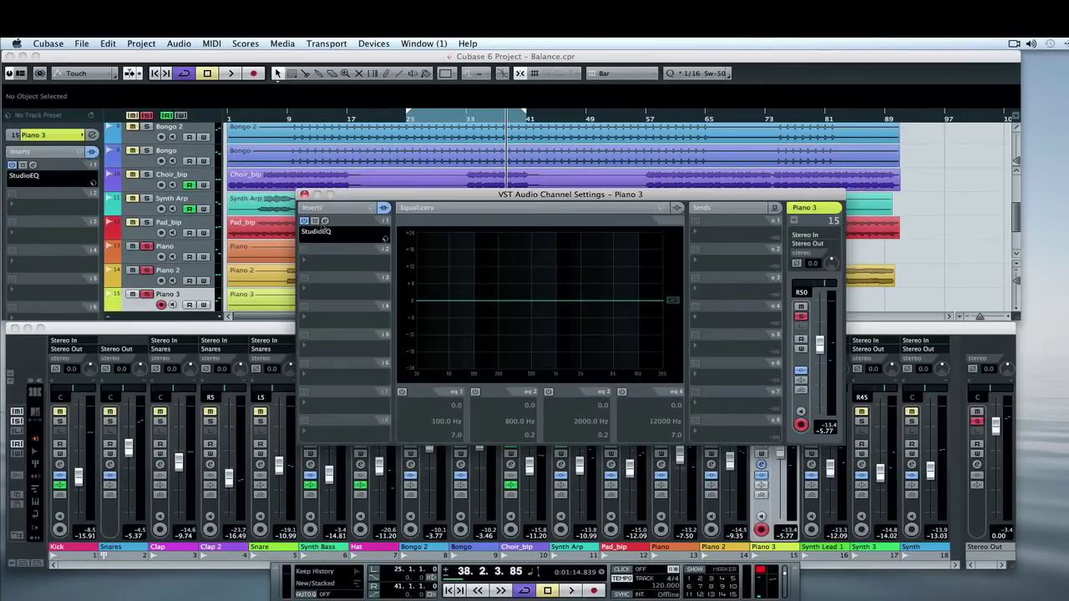
pyautogui.click(324, 231)
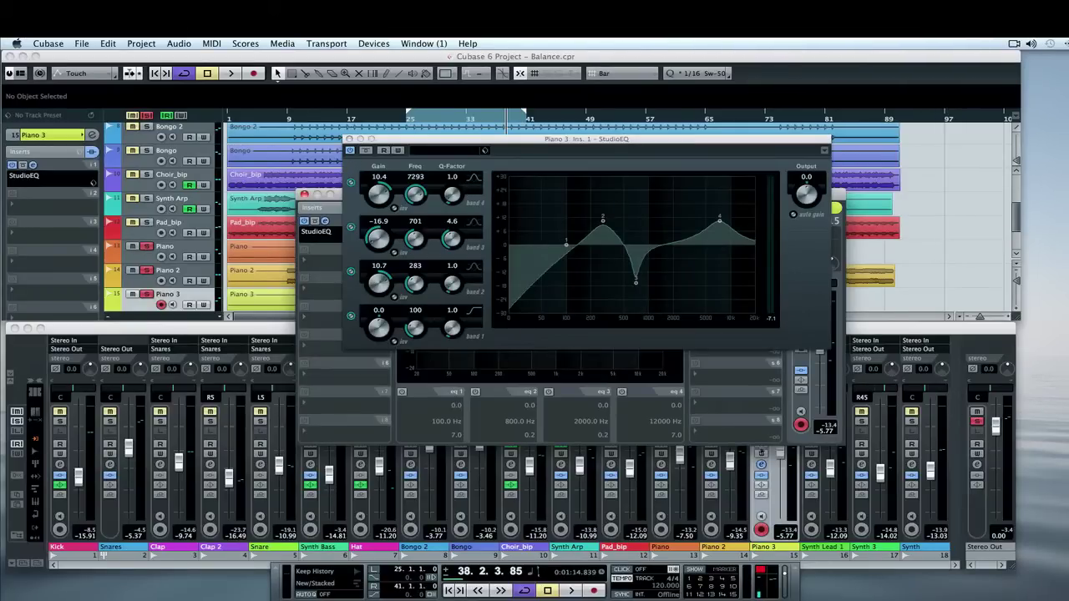
pyautogui.click(349, 139)
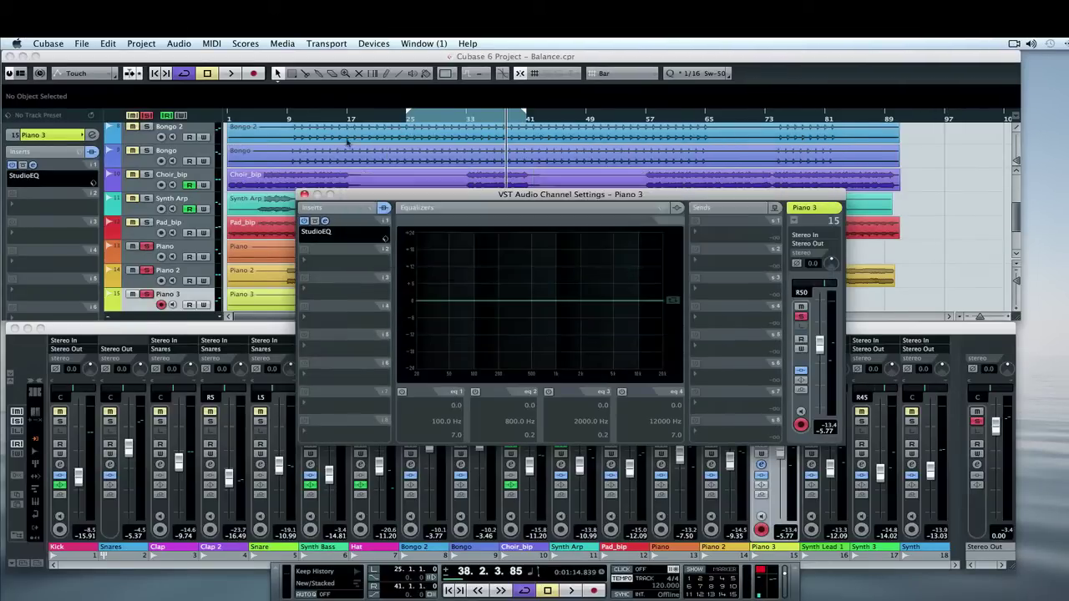
pyautogui.click(304, 194)
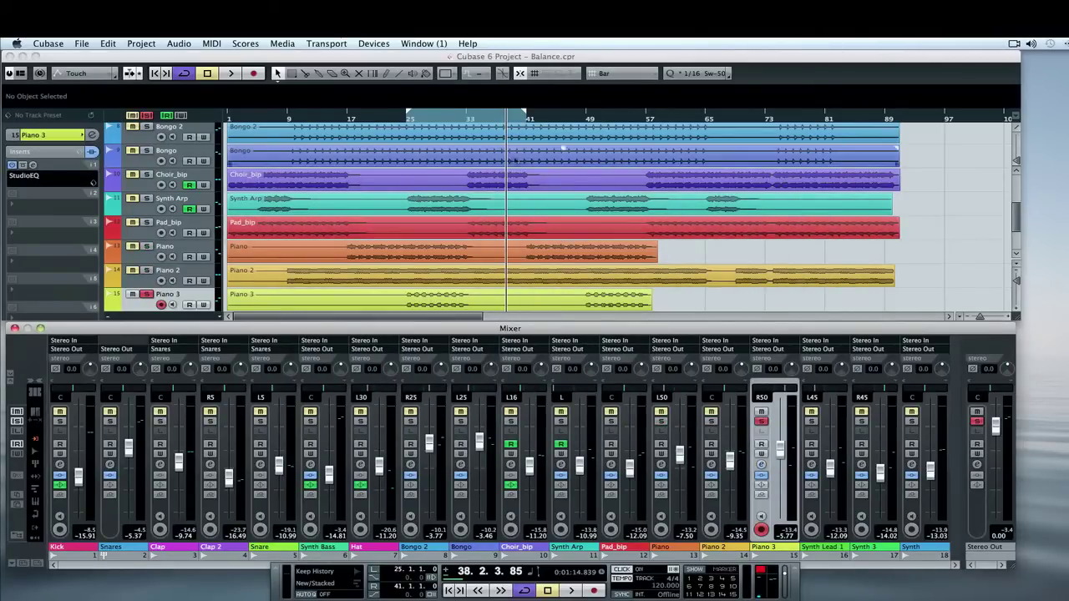
# - Play the soloed Piano 3 from bar 25 and compare its sound with StudioEQ band 3 off and on
pyautogui.click(494, 121)
pyautogui.press('space')
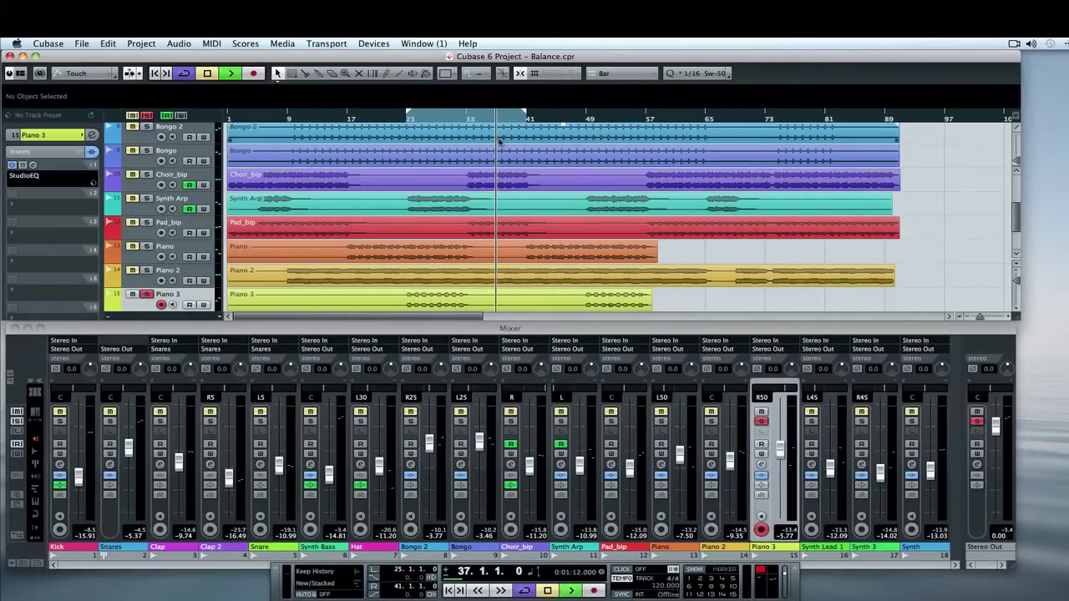
pyautogui.click(410, 121)
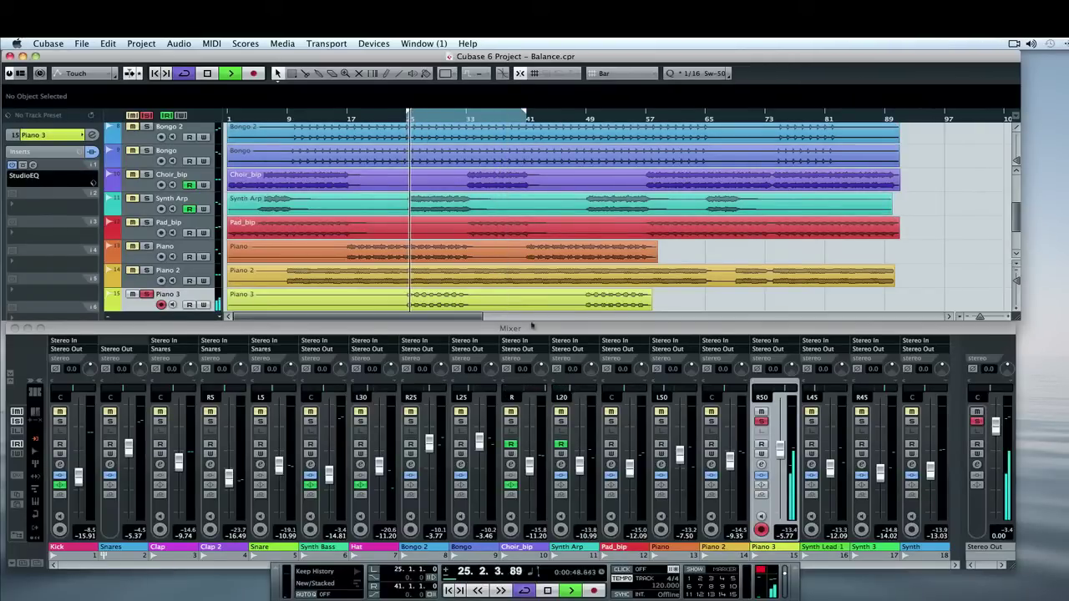
pyautogui.click(760, 465)
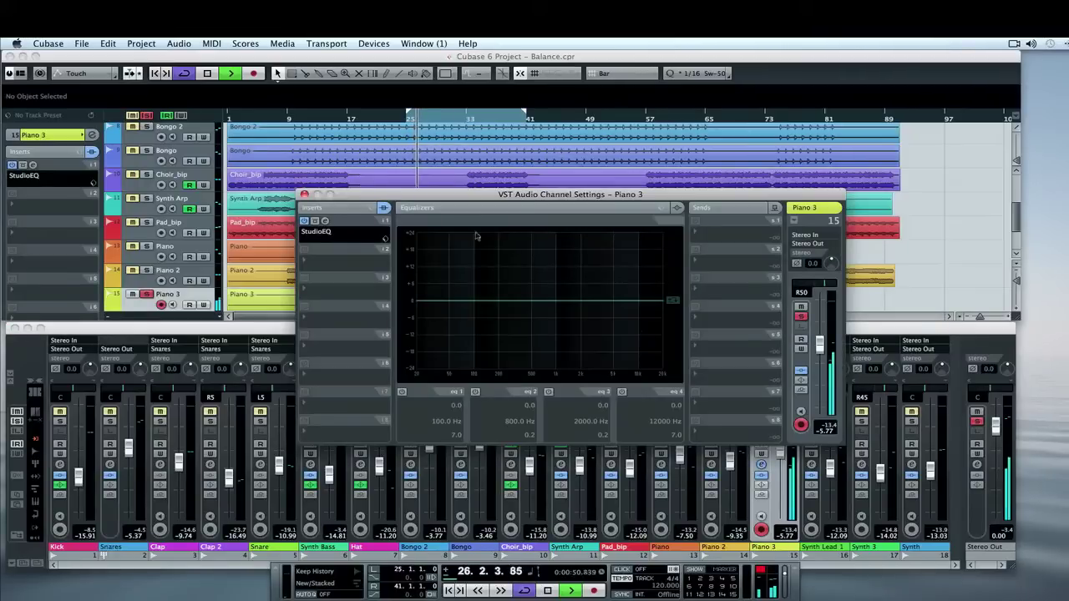
pyautogui.click(326, 221)
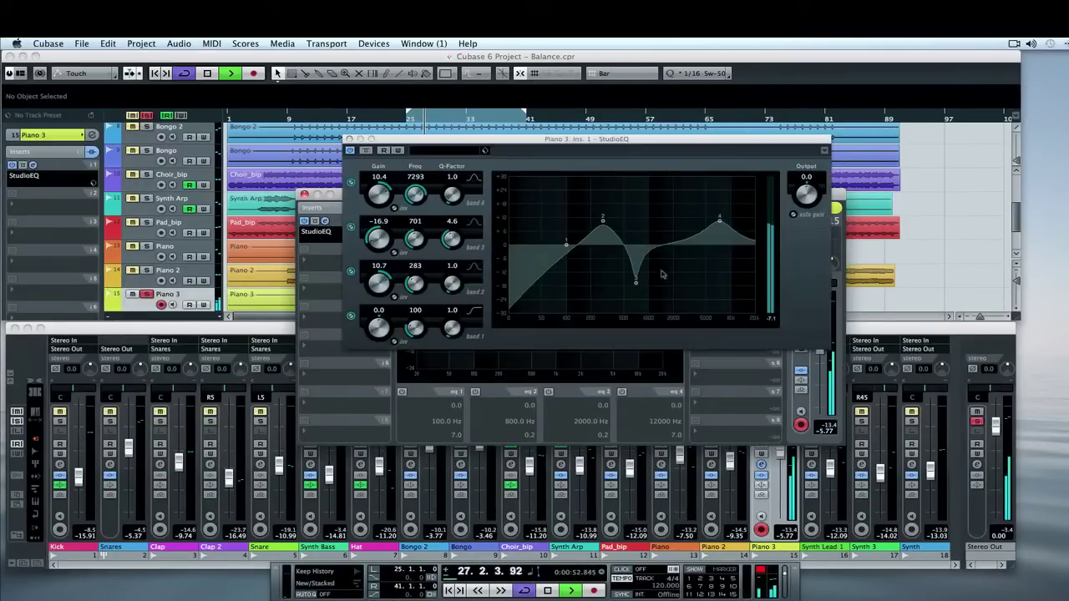
pyautogui.click(351, 226)
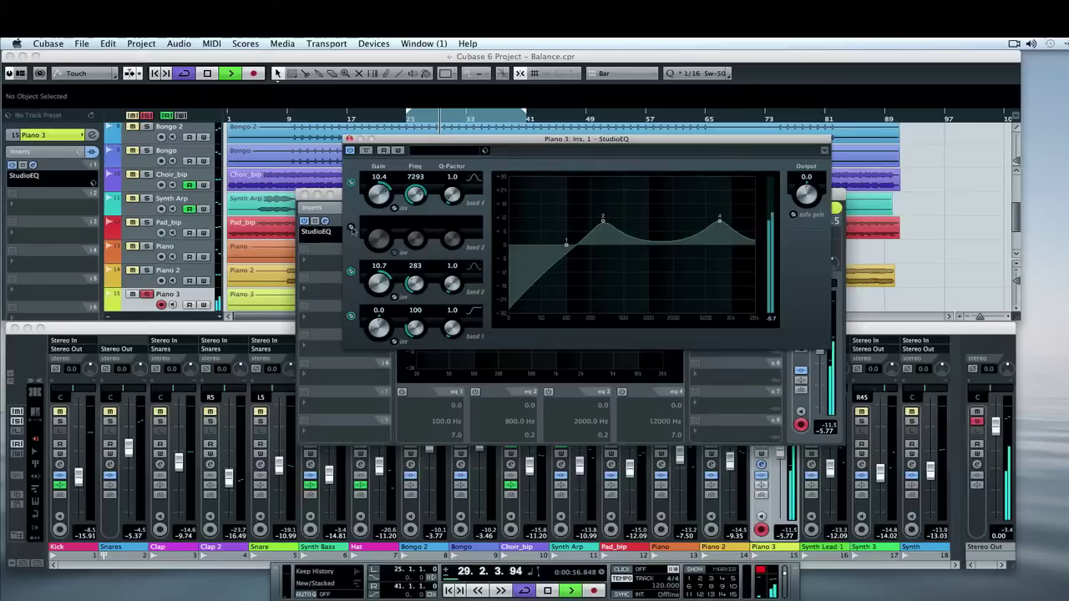
pyautogui.click(350, 226)
# - Shift Piano 3's StudioEQ band 3 cut to about 643 Hz and -17.9 dB, close the plug-in, and stop playback
pyautogui.moveTo(636, 281); pyautogui.dragTo(632, 285)
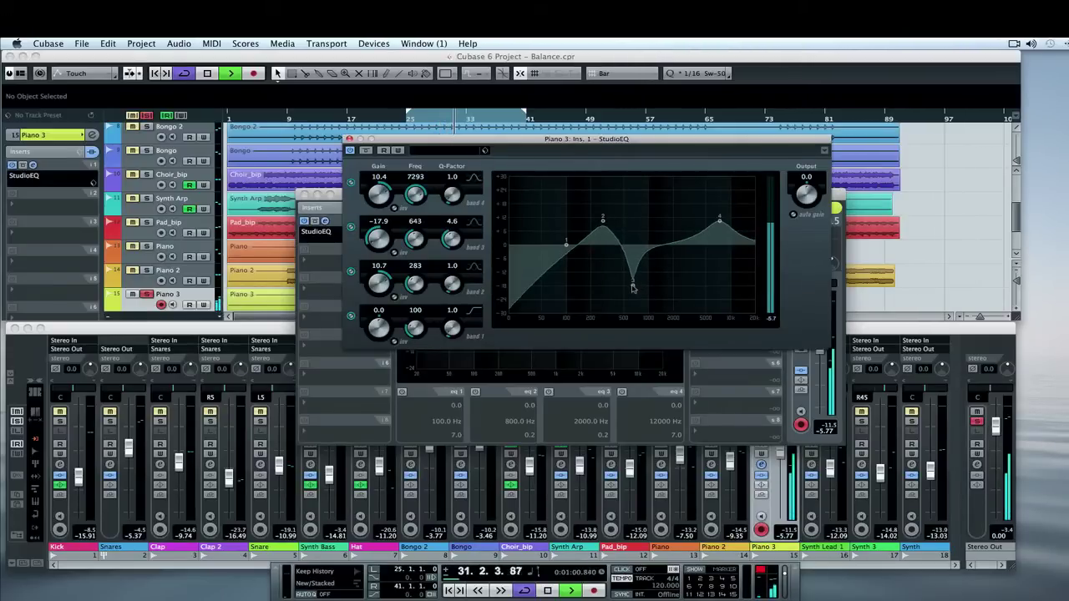
pyautogui.click(349, 139)
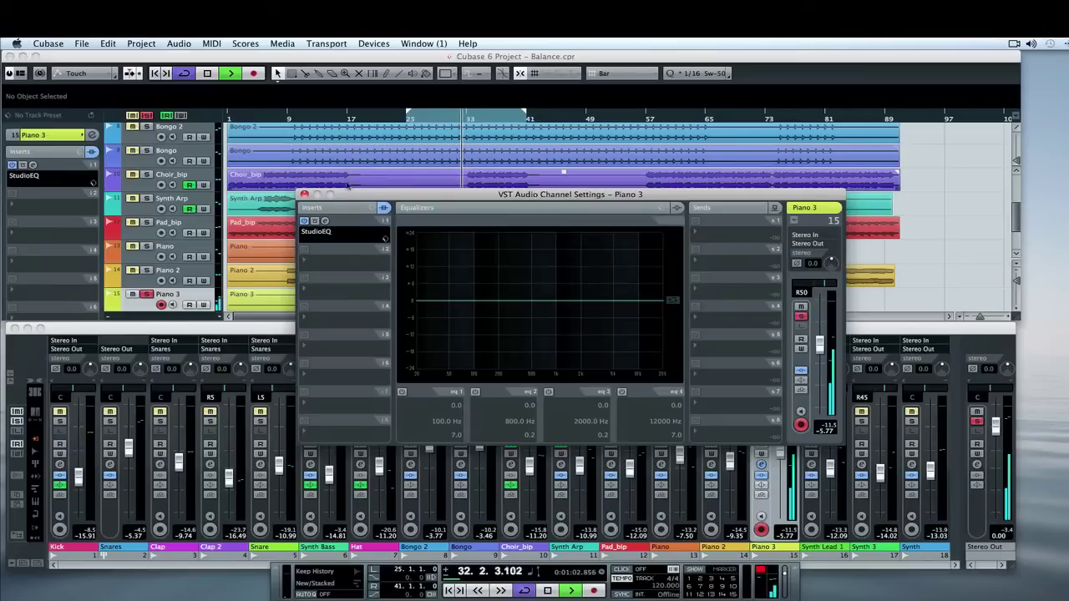
pyautogui.press('space')
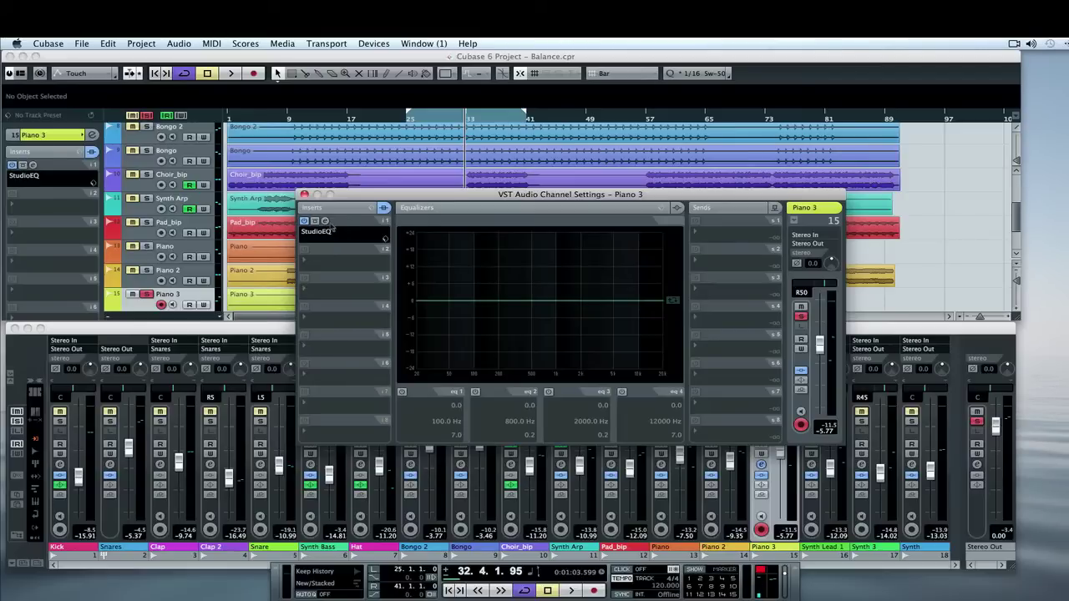
# - Review Piano 3's StudioEQ curve again with playback stopped, and close its windows
pyautogui.click(326, 222)
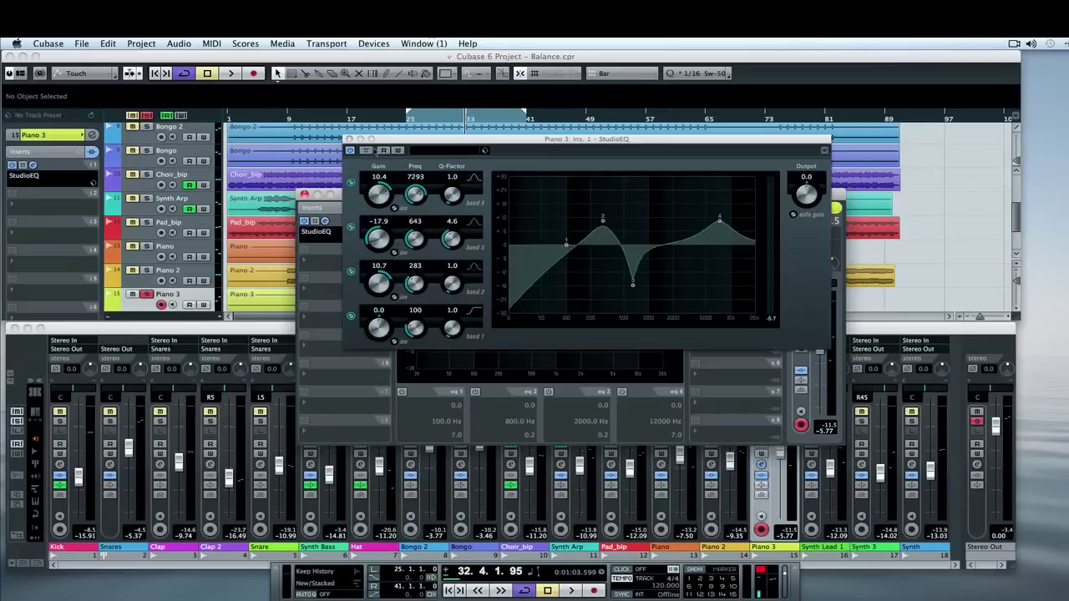
pyautogui.click(349, 138)
pyautogui.click(304, 195)
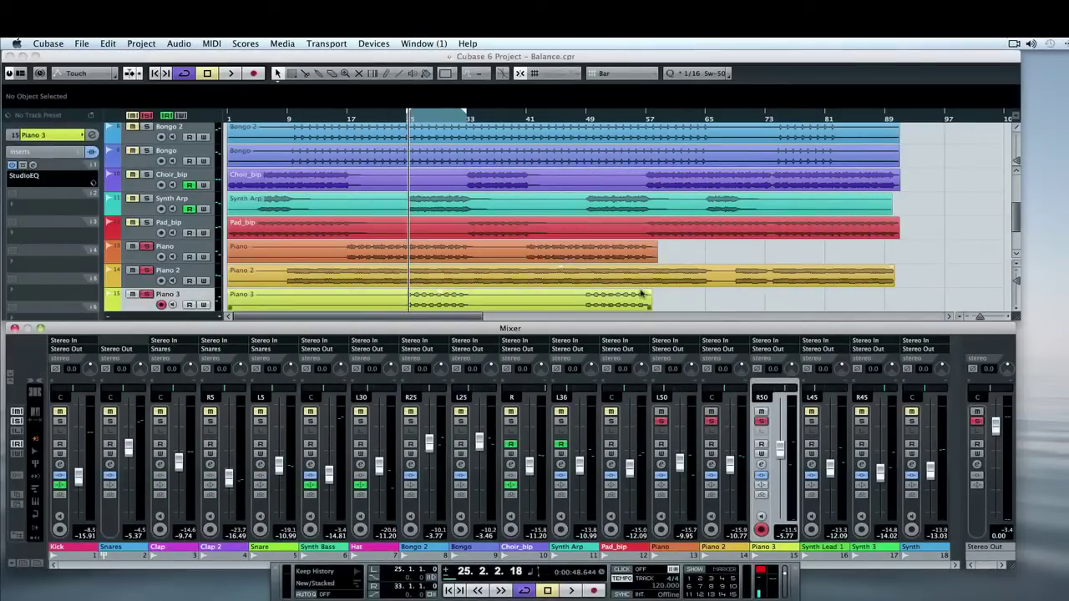
pyautogui.press('space')
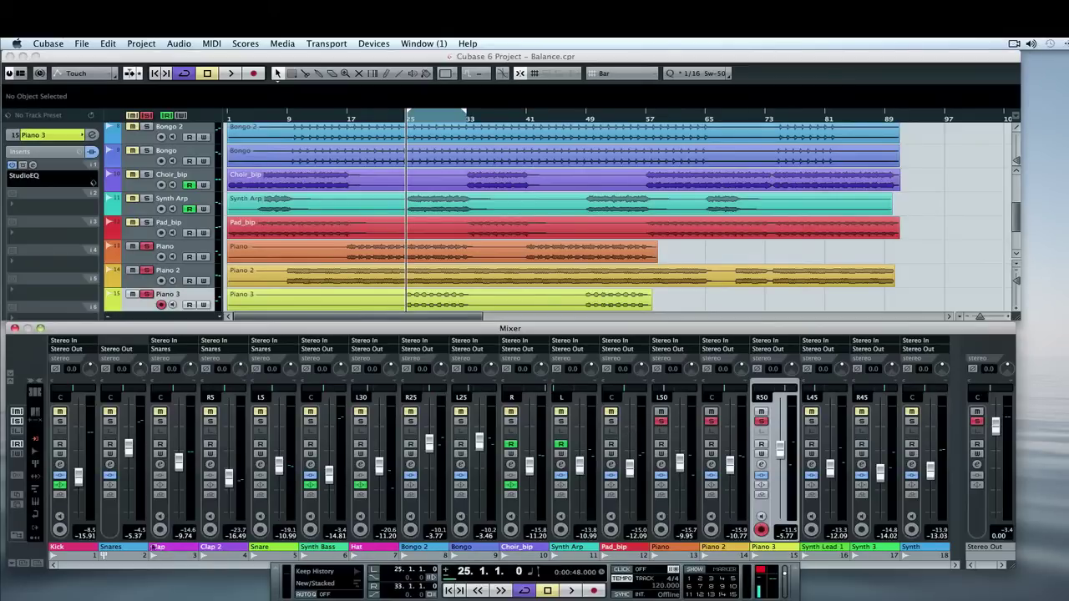
# - Enable EQ band 2 in the Piano channel's settings and set its frequency to 250 Hz
pyautogui.click(661, 465)
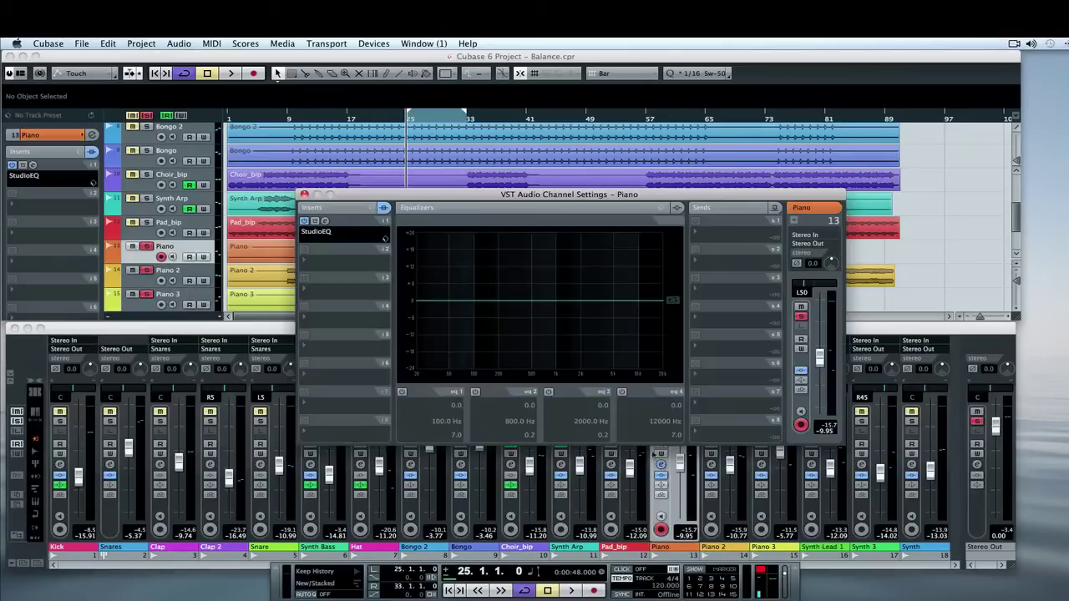
pyautogui.click(476, 392)
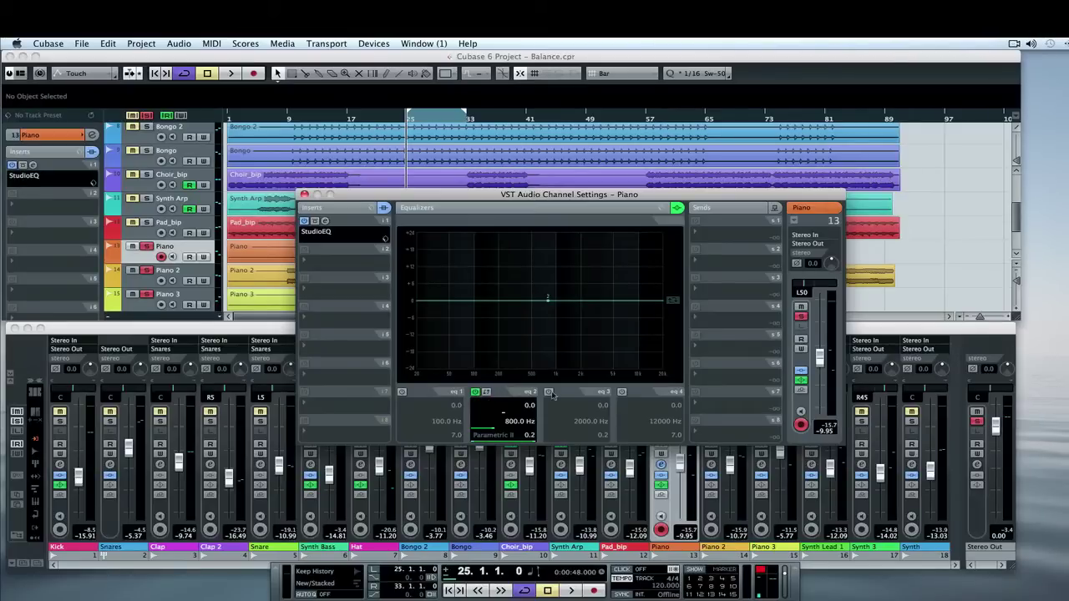
pyautogui.click(513, 424)
pyautogui.write('250')
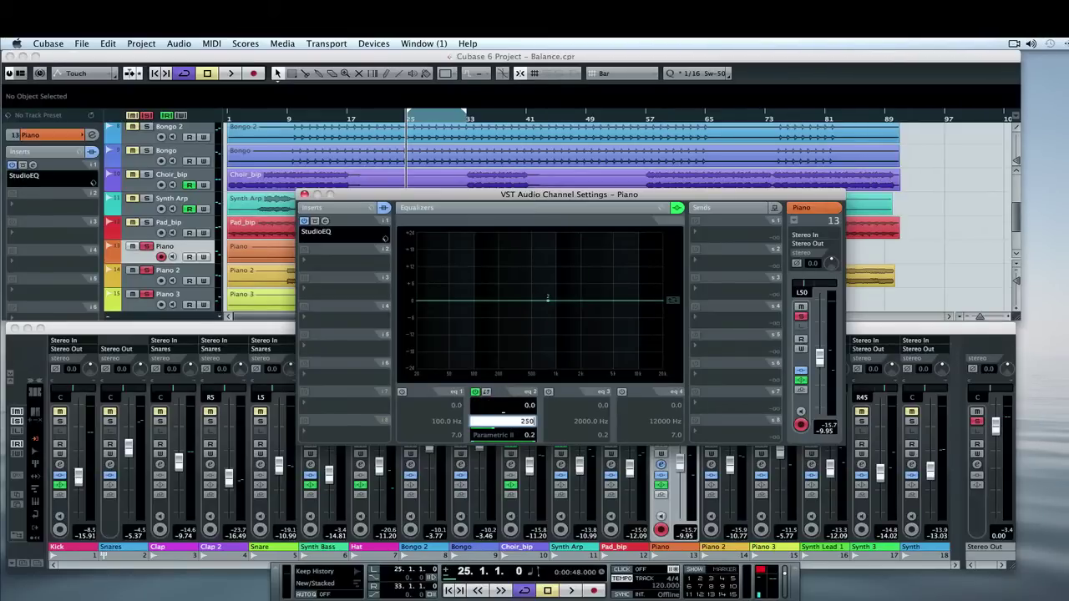
pyautogui.press('Return')
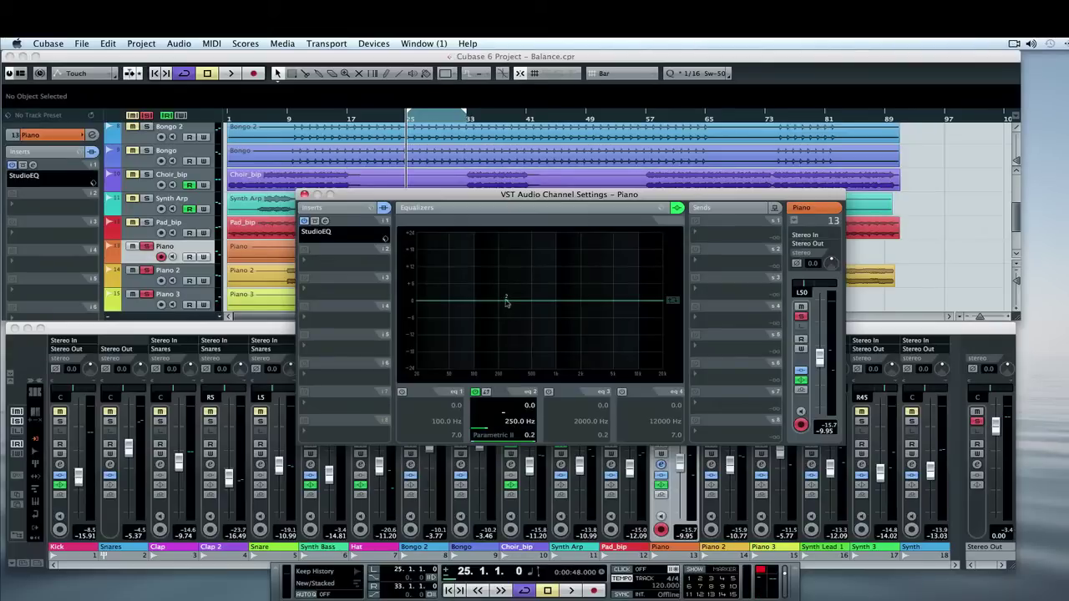
# - Shape Piano's EQ band 2 into a narrow cut of about -8.2 dB with Q 11.8 at 250 Hz
pyautogui.moveTo(506, 303); pyautogui.dragTo(505, 316)
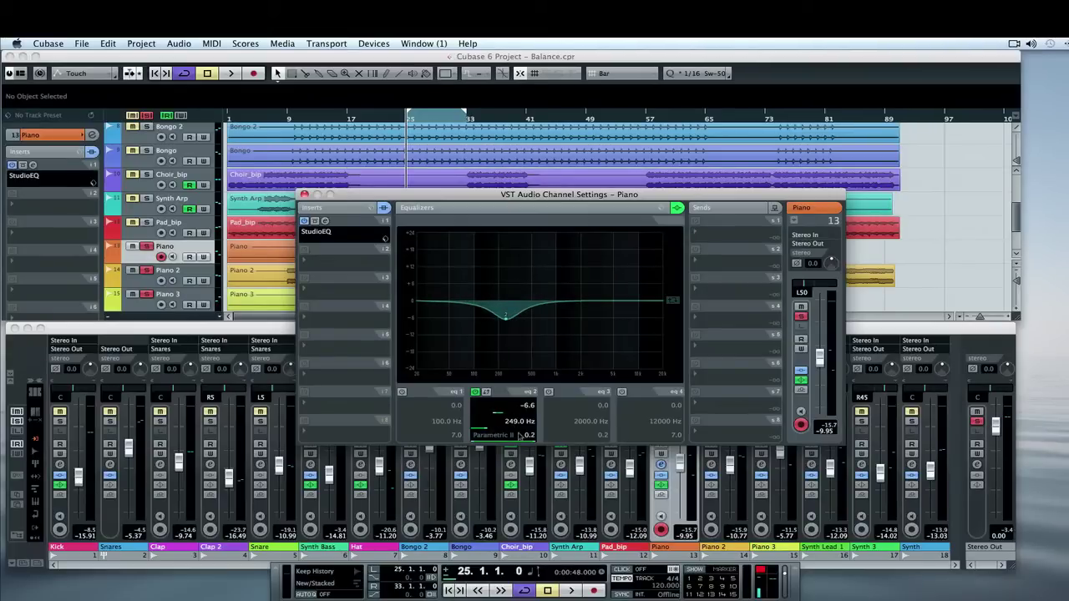
pyautogui.scroll(15, 532, 443)
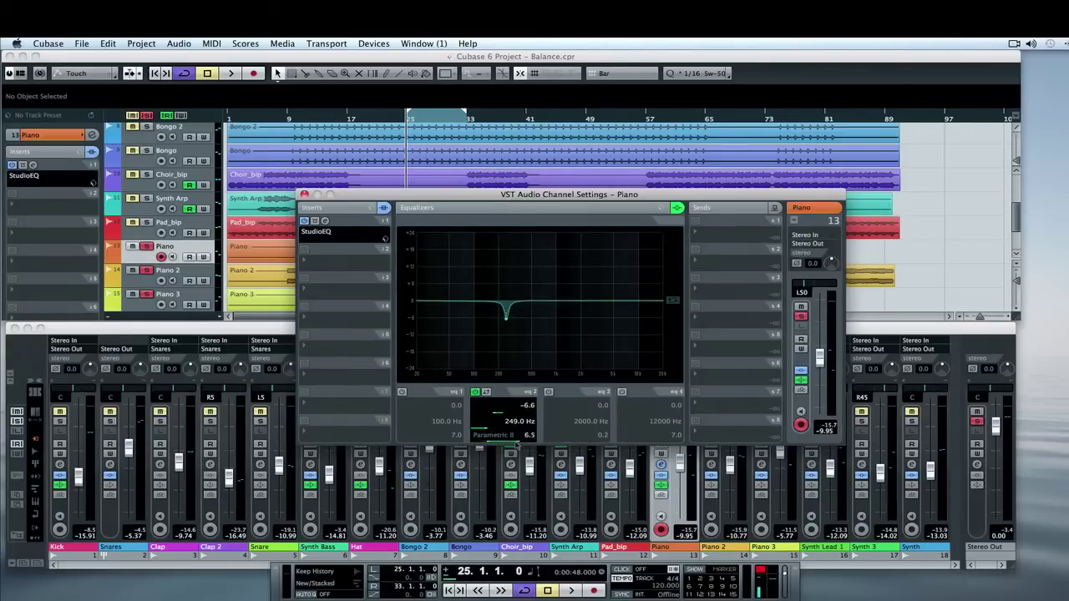
pyautogui.scroll(3, 510, 445)
pyautogui.moveTo(507, 323); pyautogui.dragTo(508, 328)
pyautogui.doubleClick(517, 422)
pyautogui.write('250')
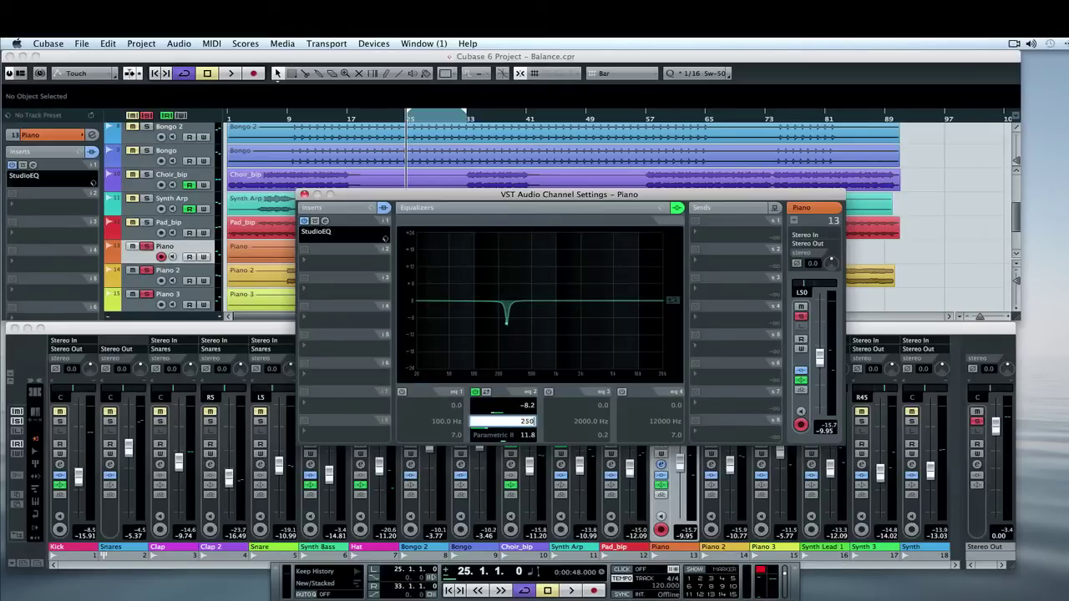
pyautogui.press('Return')
# - Enable EQ band 3 on the Piano channel and set its frequency to 283 Hz
pyautogui.click(549, 392)
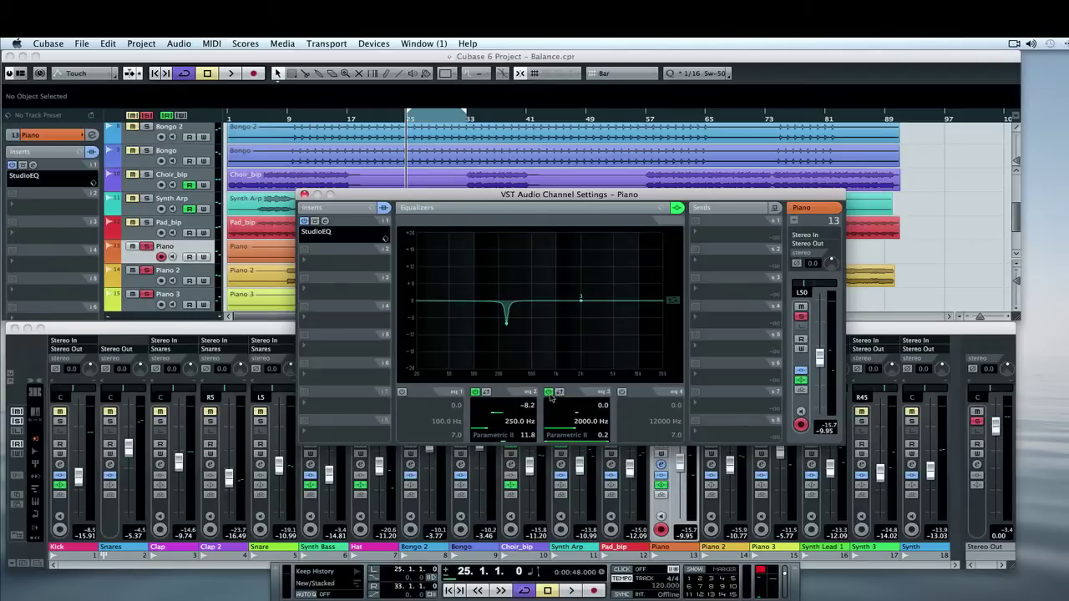
pyautogui.doubleClick(587, 421)
pyautogui.write('28')
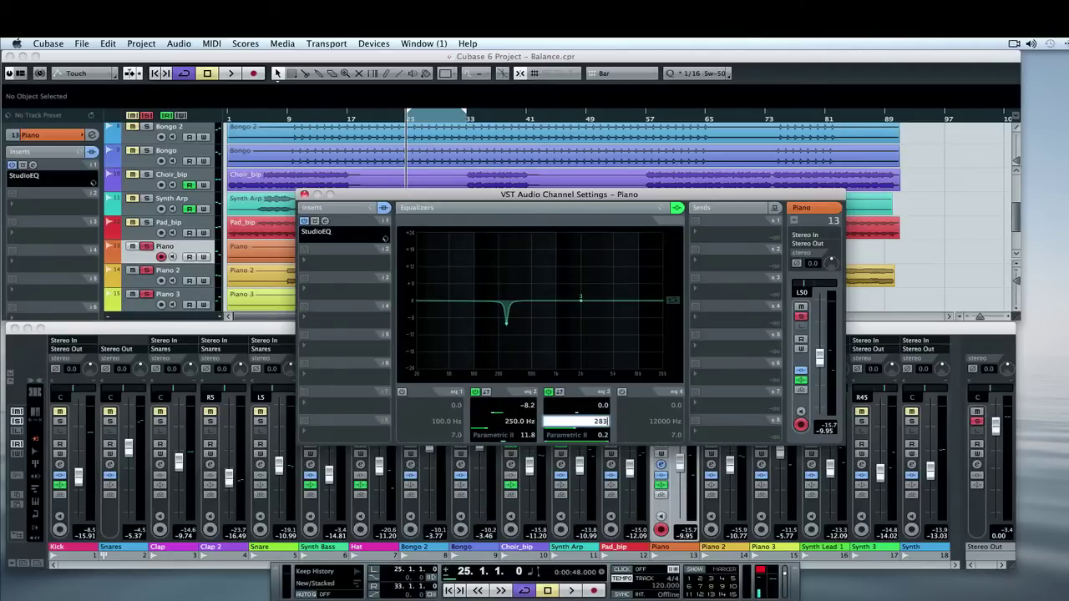
pyautogui.write('3')
pyautogui.press('Return')
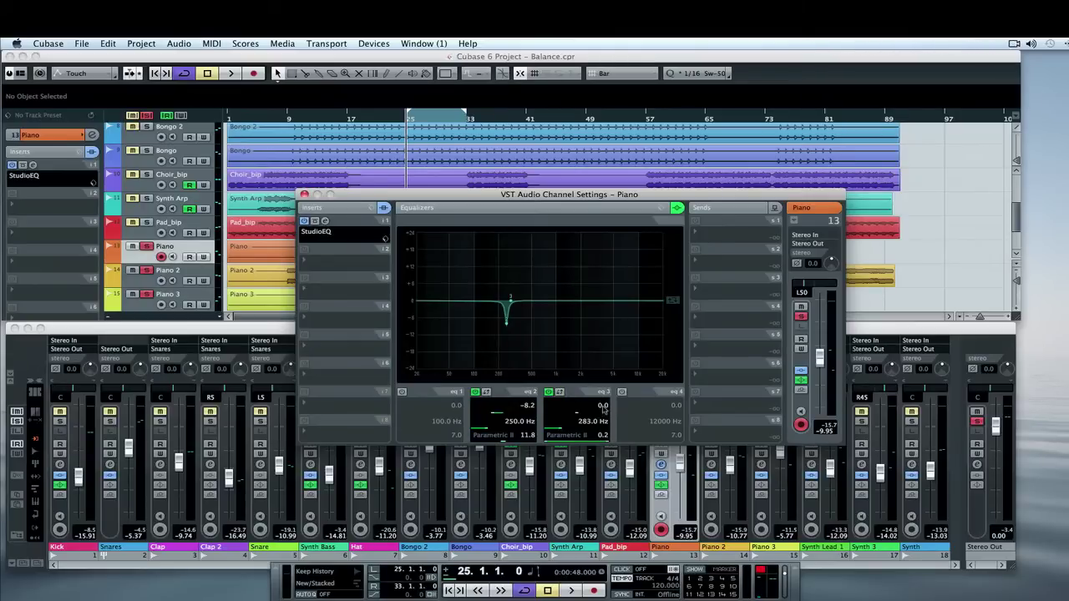
# - Set Piano's EQ band 3 gain to -8 dB and its Q to 11.0
pyautogui.click(603, 406)
pyautogui.write('-')
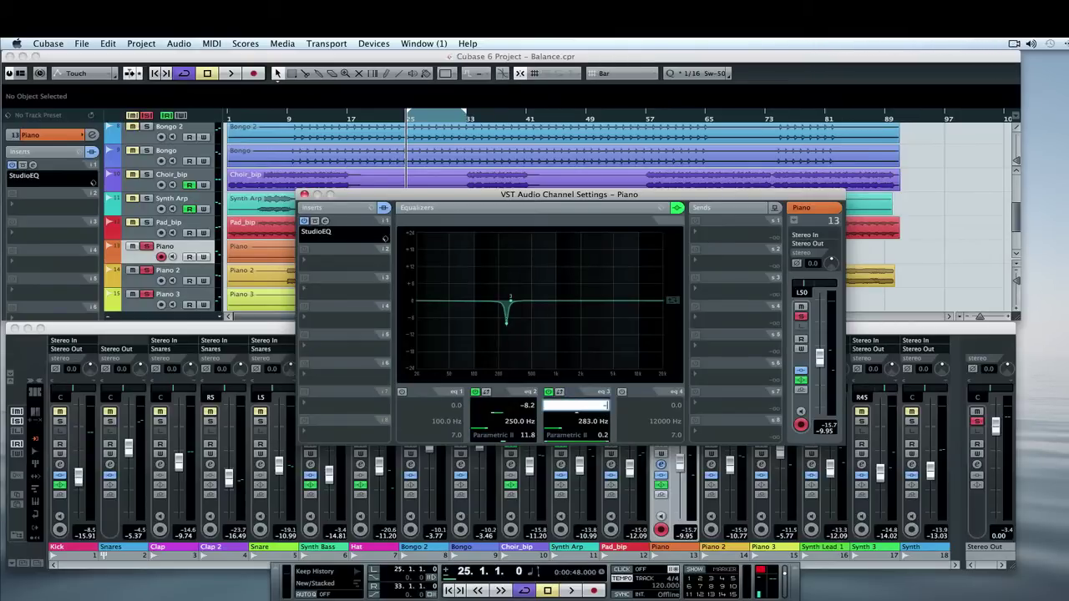
pyautogui.write('8')
pyautogui.press('Return')
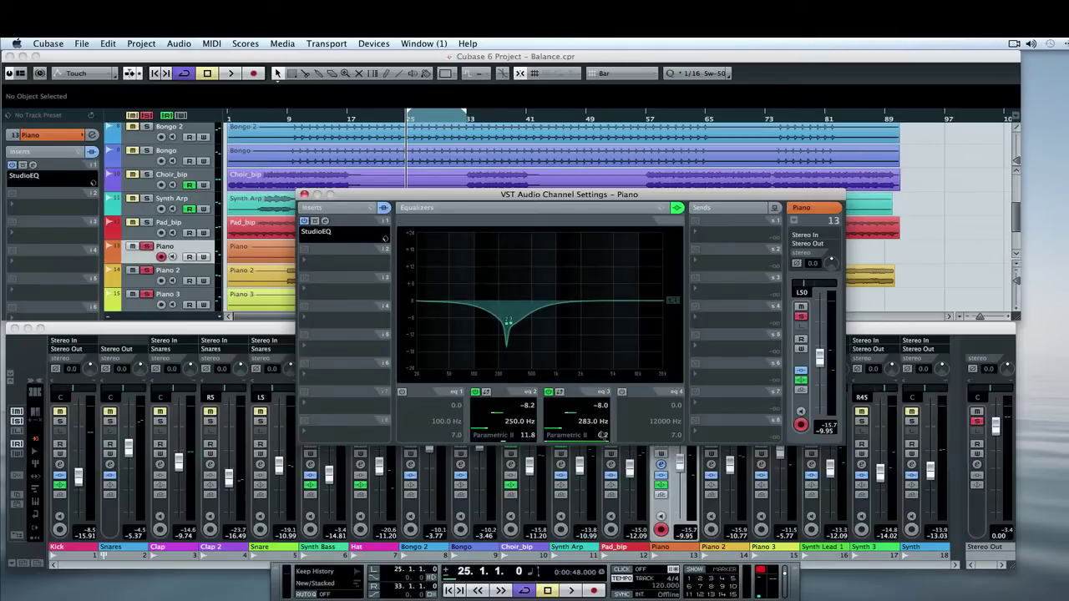
pyautogui.doubleClick(602, 435)
pyautogui.write('11.8')
pyautogui.press('Return')
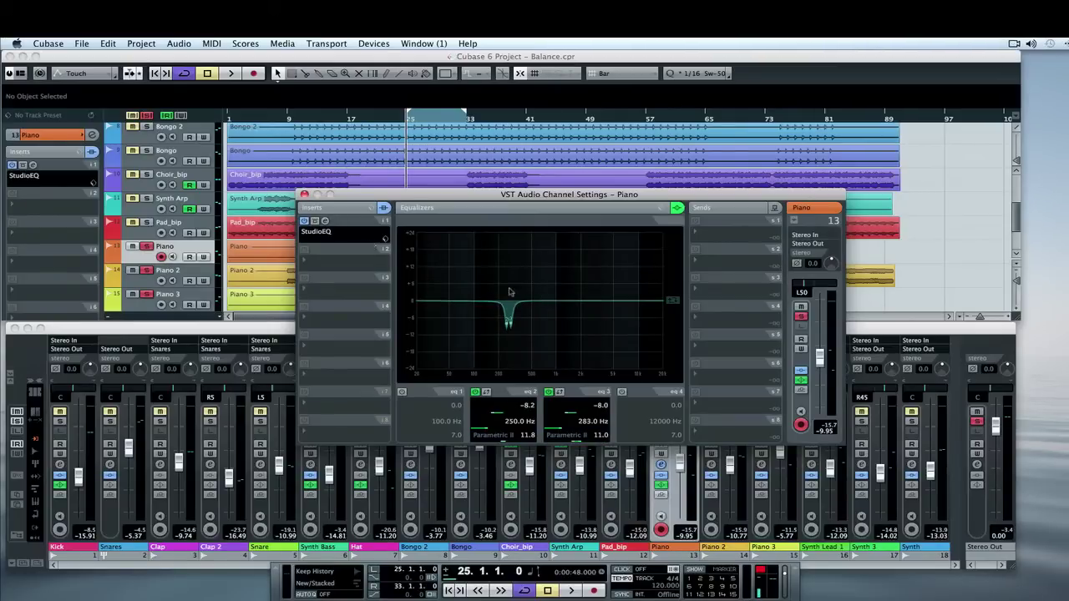
# - Start playback and unsolo Piano 2 and Piano 3, moving the Piano settings window clear of the solo controls
pyautogui.press('space')
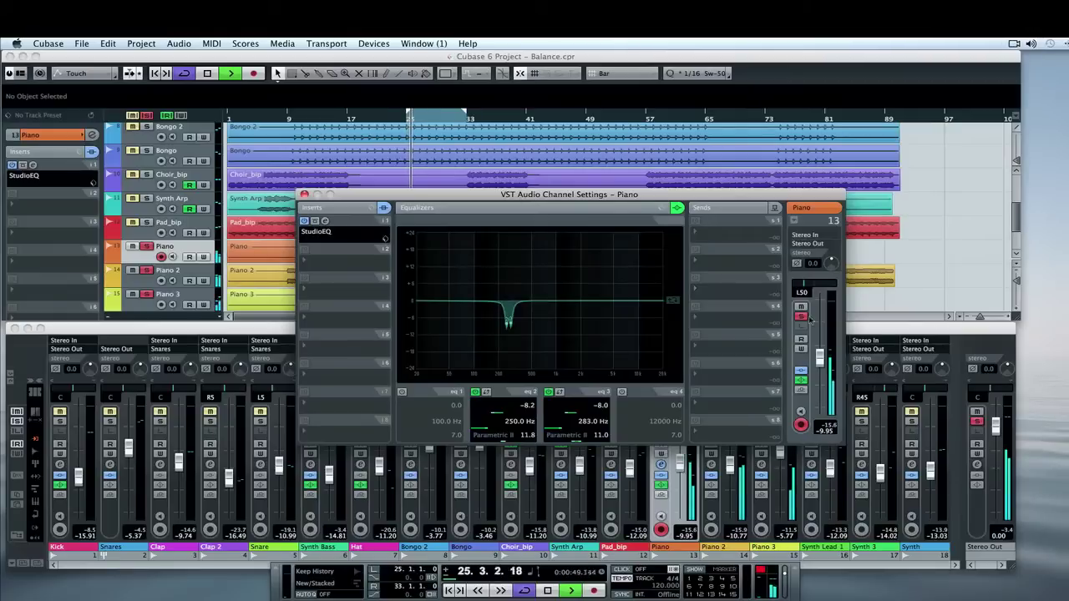
pyautogui.moveTo(585, 195); pyautogui.dragTo(572, 71)
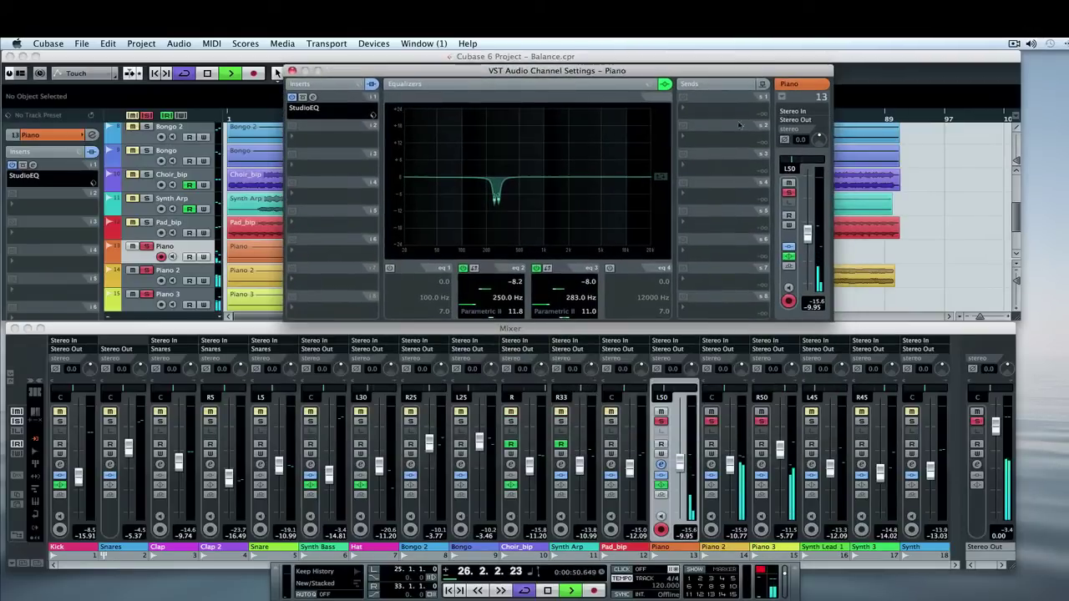
pyautogui.click(763, 436)
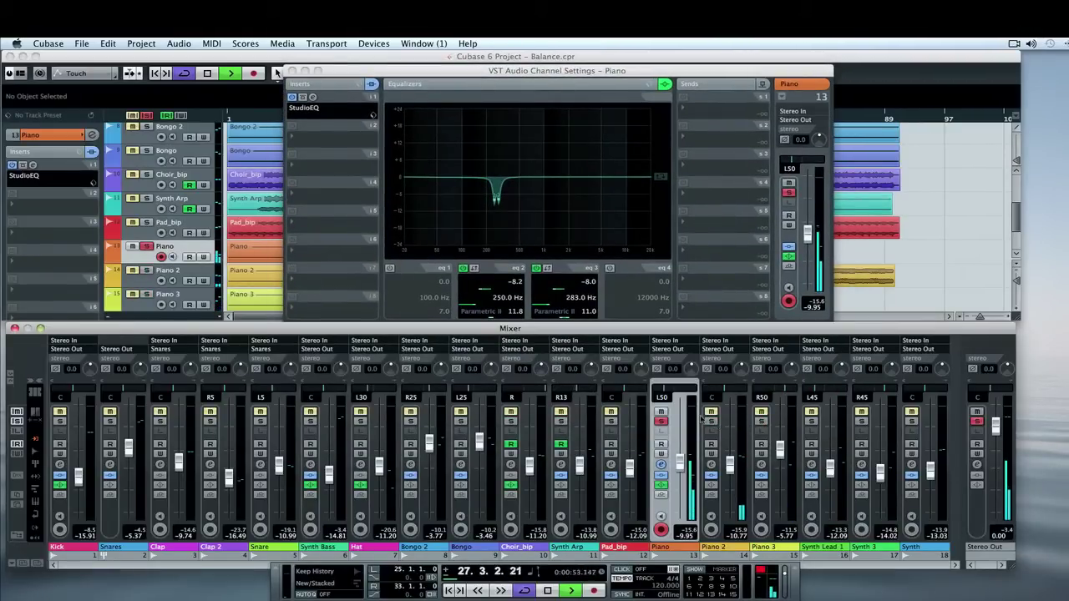
pyautogui.moveTo(587, 72); pyautogui.dragTo(633, 125)
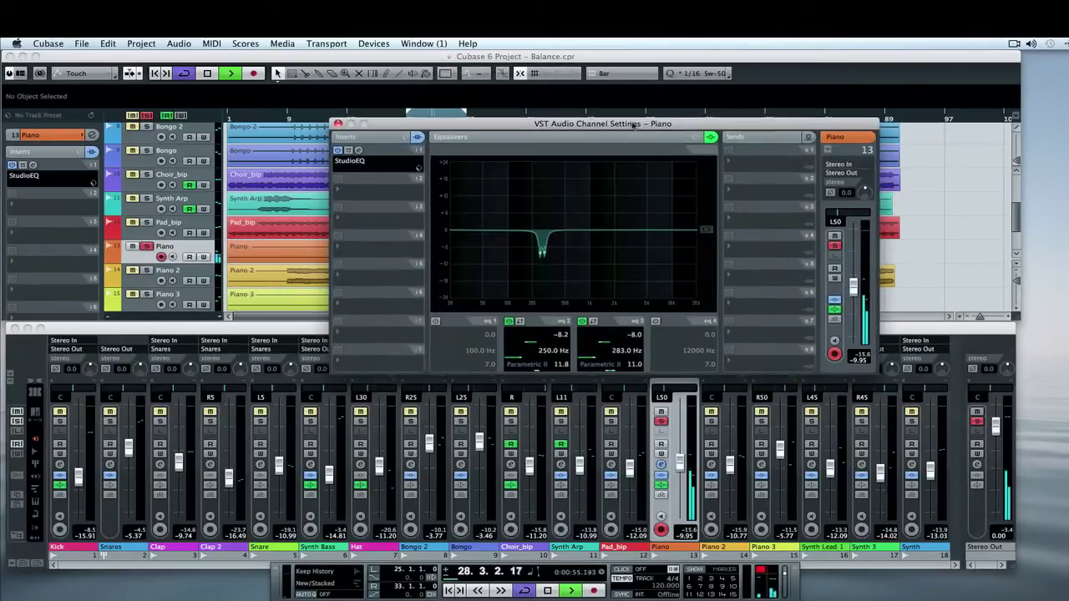
# - Compare the Piano channel with its equalizer section bypassed and active during playback, and stop playback
pyautogui.click(710, 137)
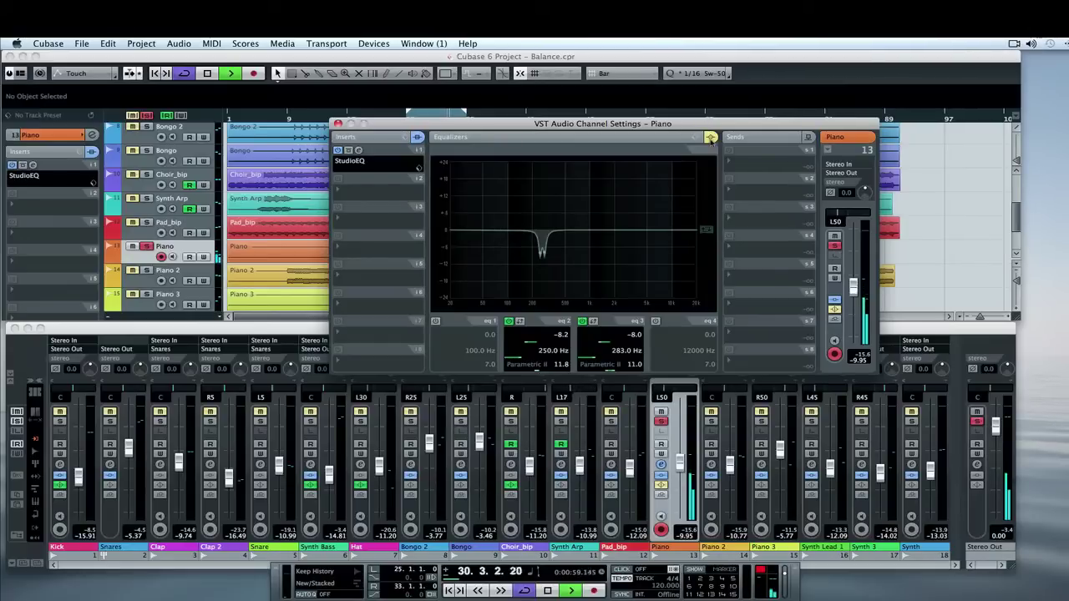
pyautogui.click(710, 137)
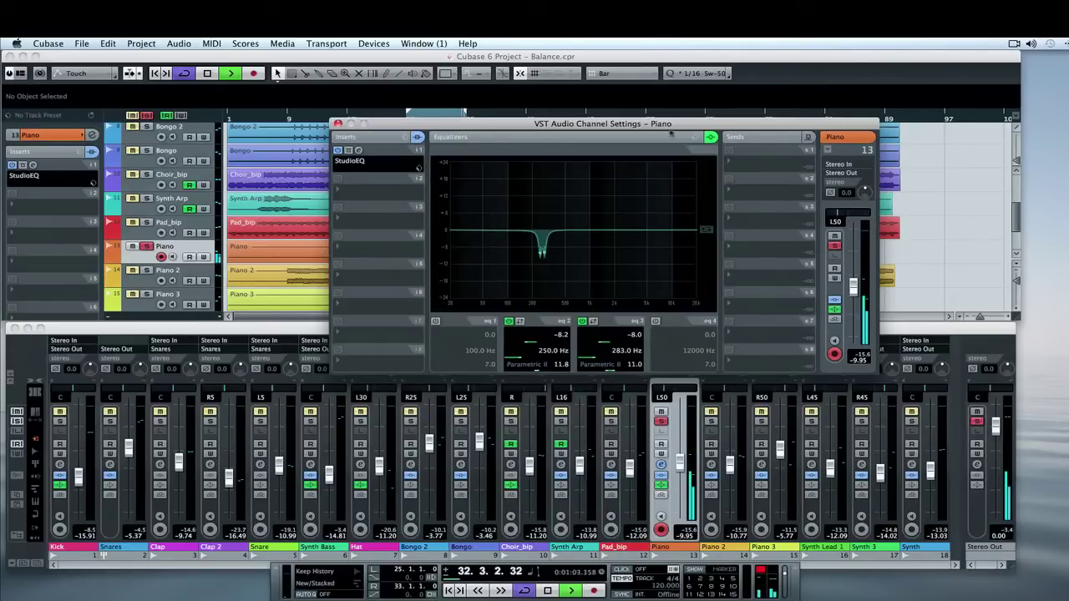
pyautogui.press('space')
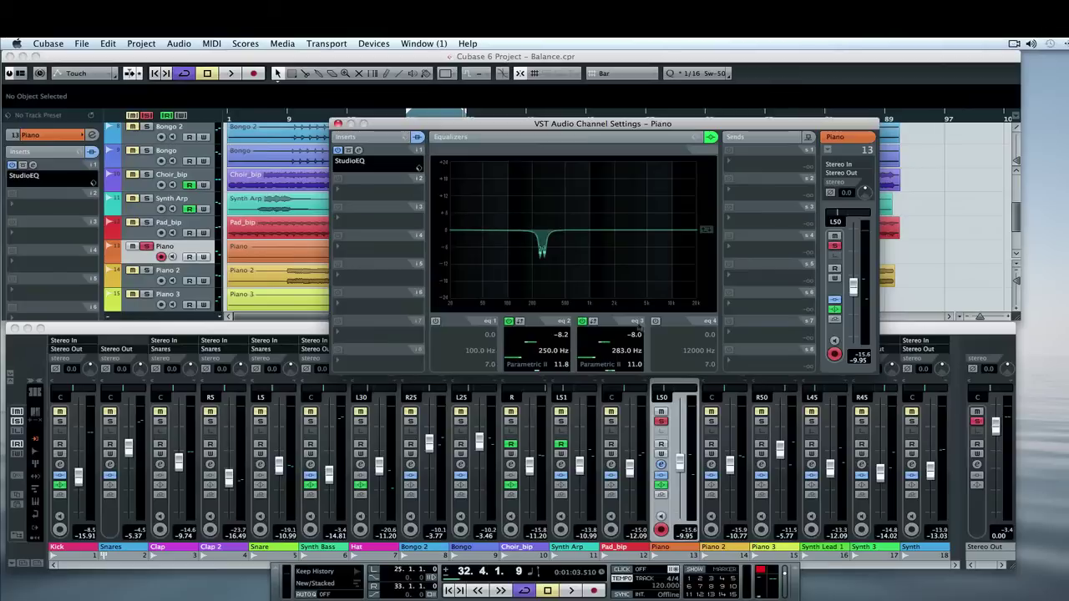
# - Try EQ band 4 on the Piano channel as Parametric II at 293 Hz, and switch the band off
pyautogui.click(655, 322)
pyautogui.doubleClick(684, 351)
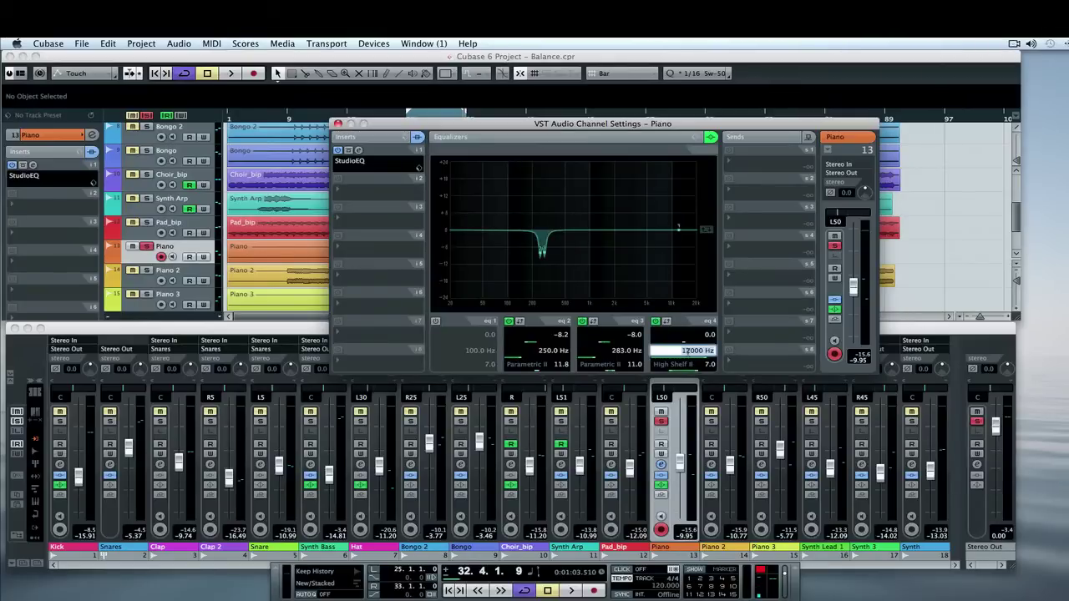
pyautogui.write('293')
pyautogui.press('Return')
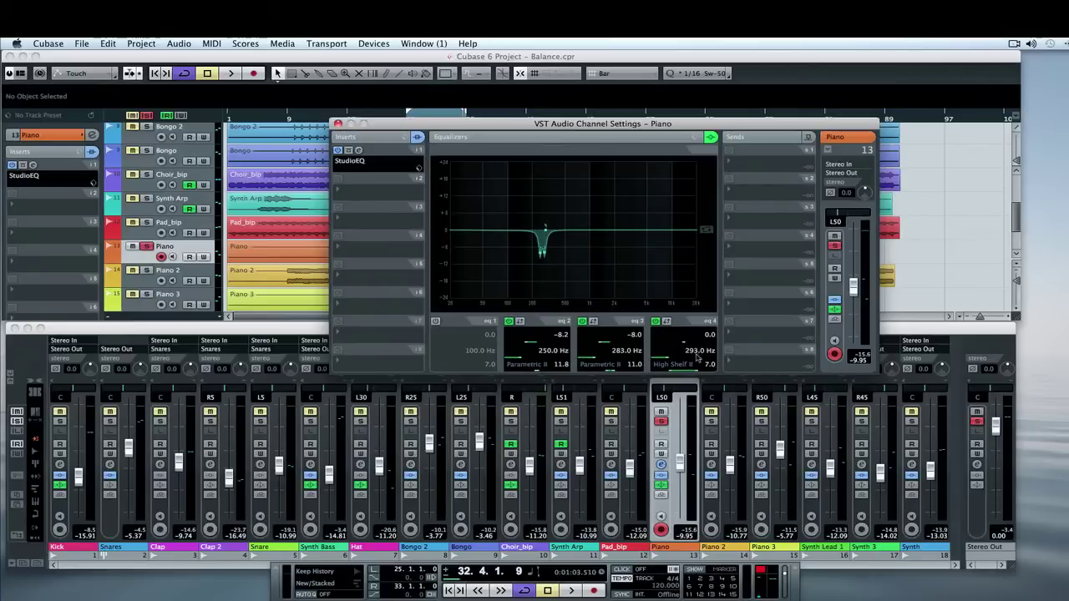
pyautogui.click(693, 364)
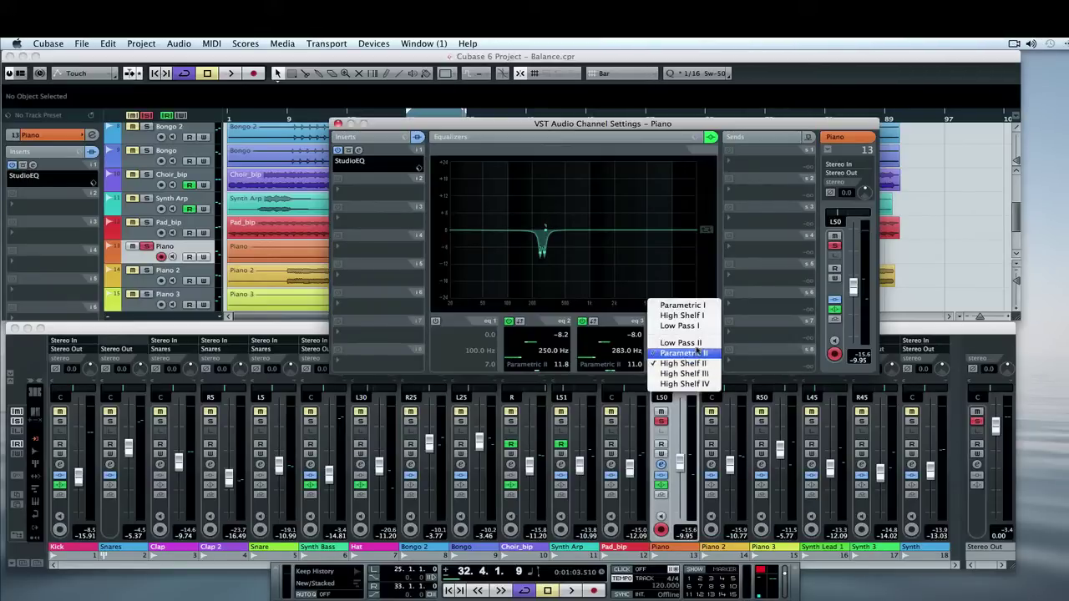
pyautogui.click(700, 354)
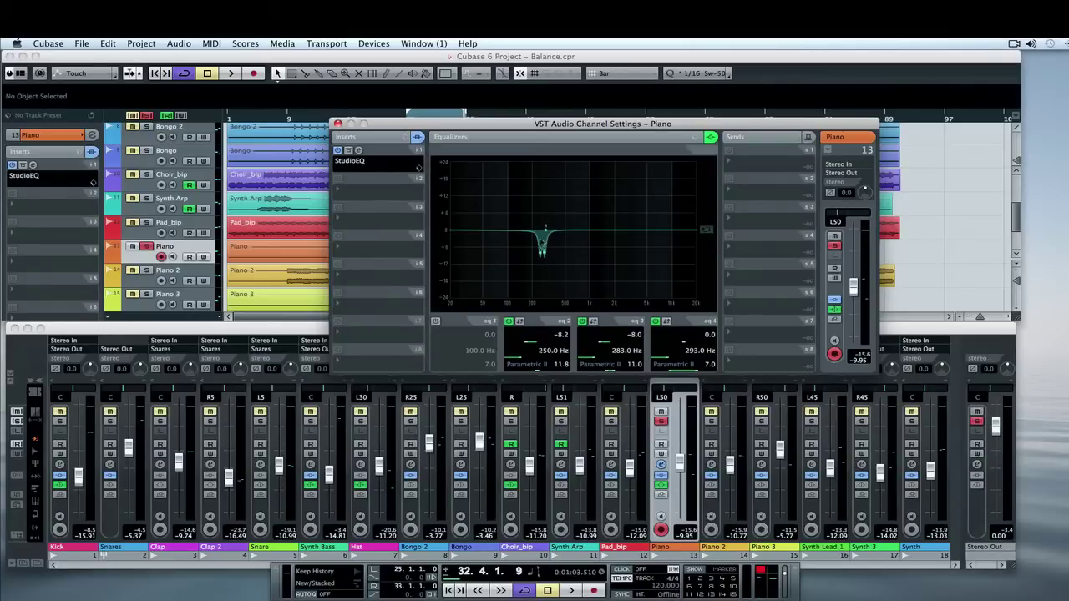
pyautogui.click(656, 322)
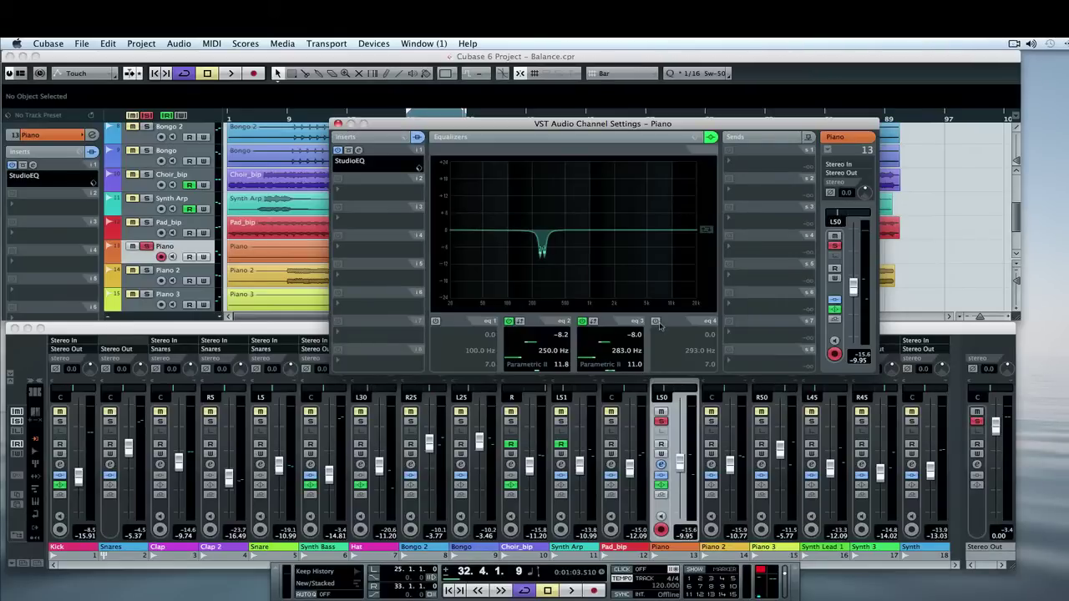
# - Re-enable Piano's EQ band 4, set its frequency to 700 Hz and its filter type to High Shelf I
pyautogui.click(656, 322)
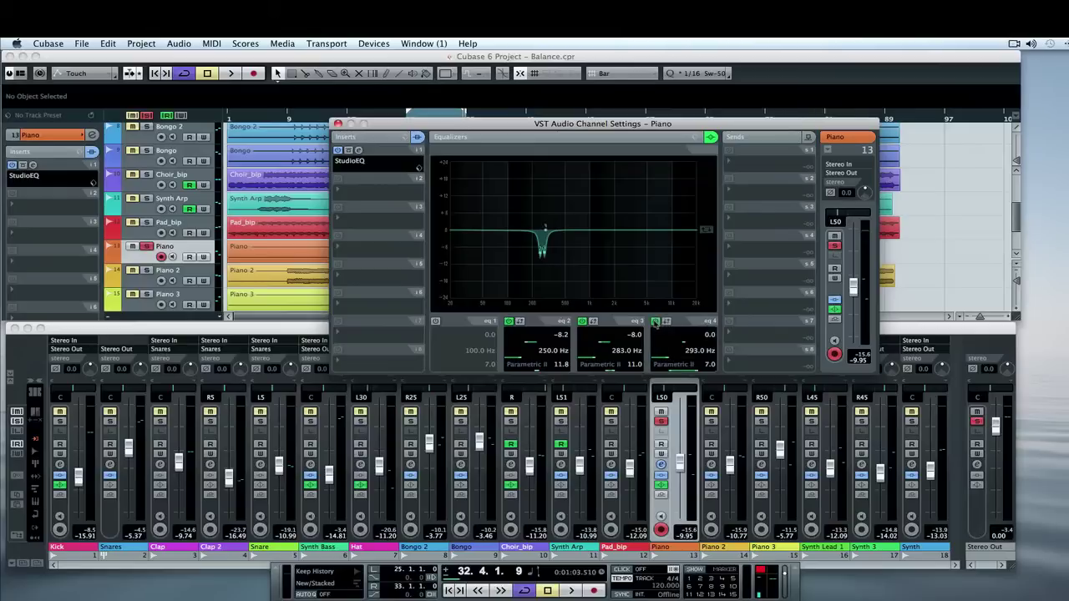
pyautogui.click(693, 351)
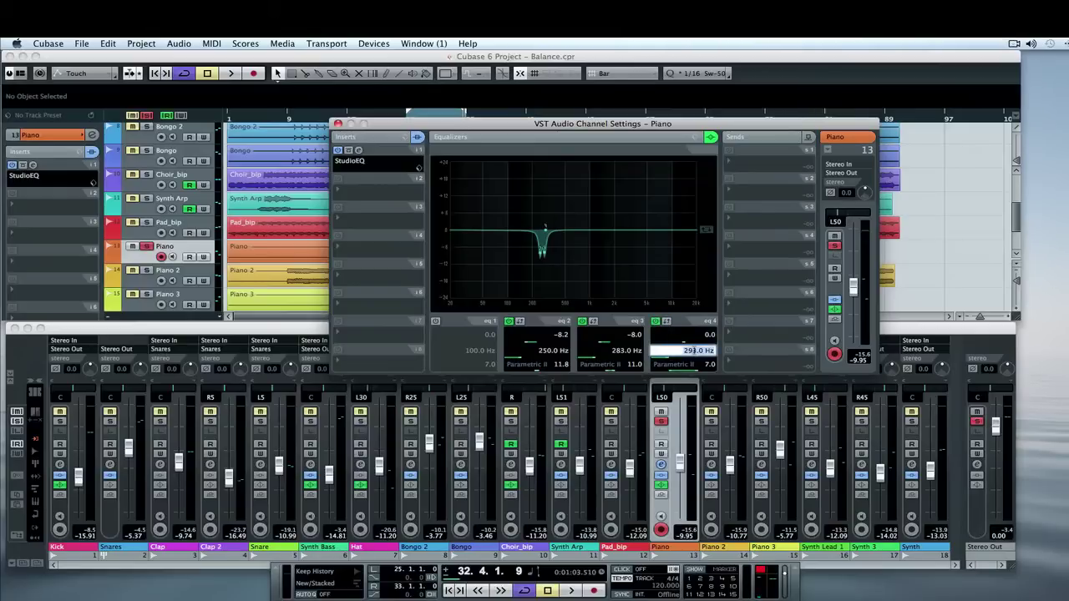
pyautogui.write('700')
pyautogui.press('Return')
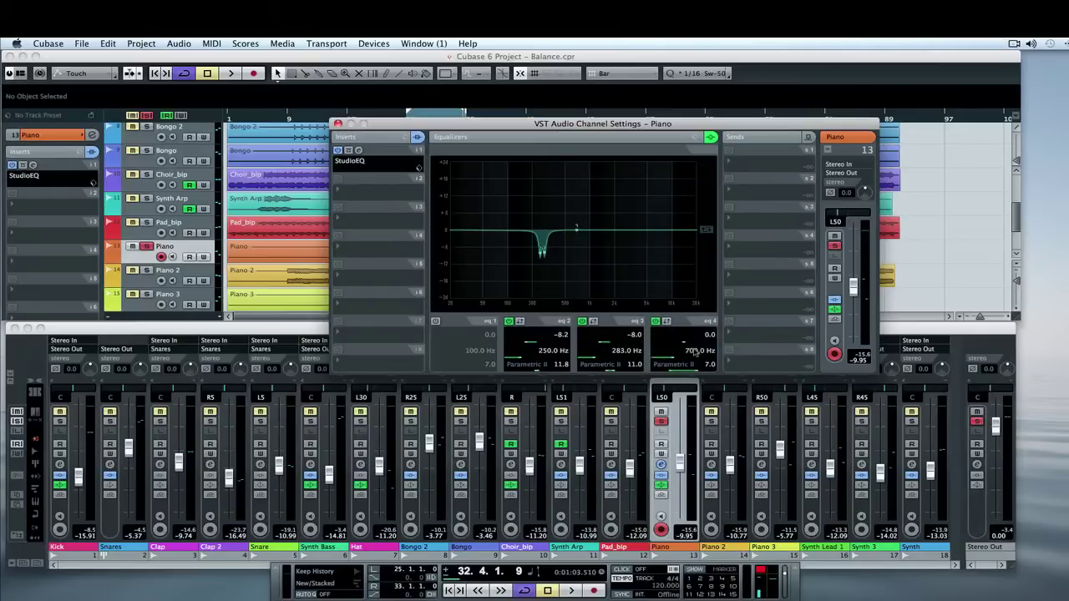
pyautogui.click(686, 364)
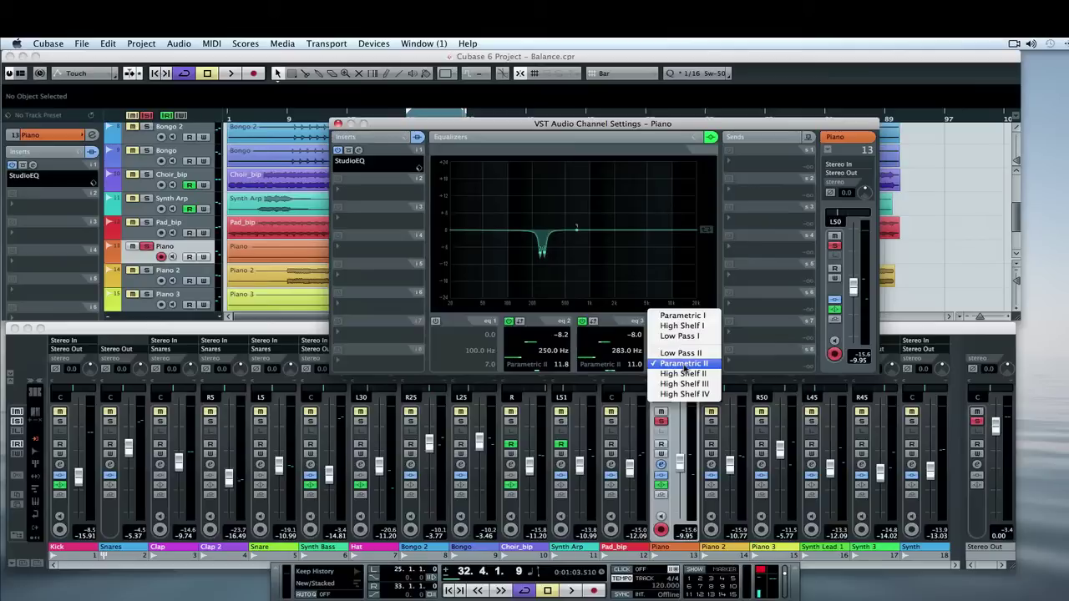
pyautogui.click(681, 325)
# - Reshape Piano's high shelf on the EQ curve to about -3.2 dB at about 7187 Hz, and close the channel settings
pyautogui.moveTo(575, 229); pyautogui.dragTo(661, 242)
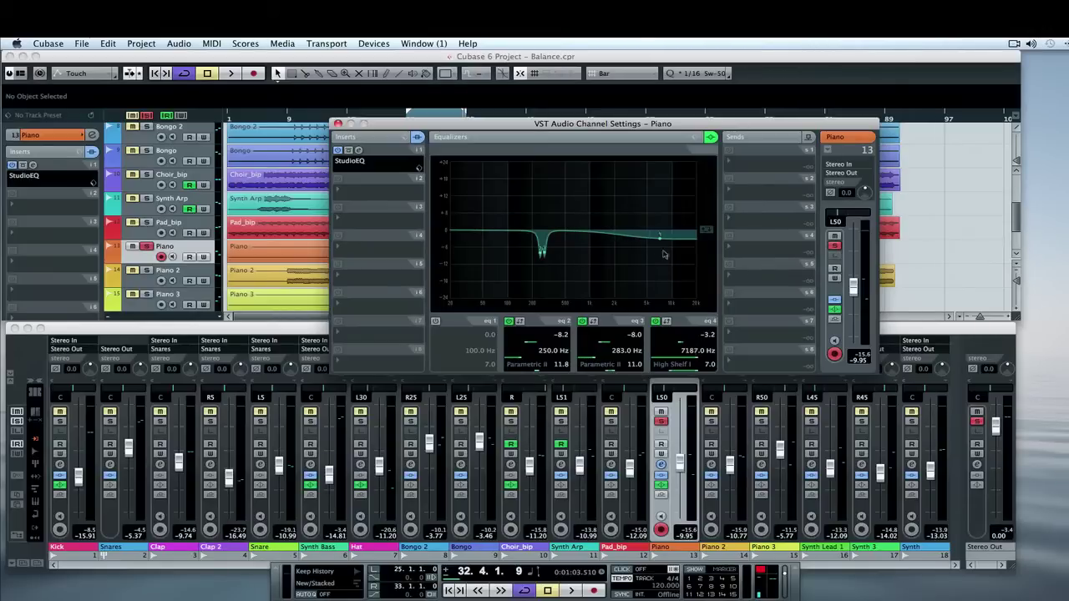
pyautogui.moveTo(665, 245); pyautogui.dragTo(662, 240)
pyautogui.moveTo(660, 239); pyautogui.dragTo(661, 240)
pyautogui.click(338, 124)
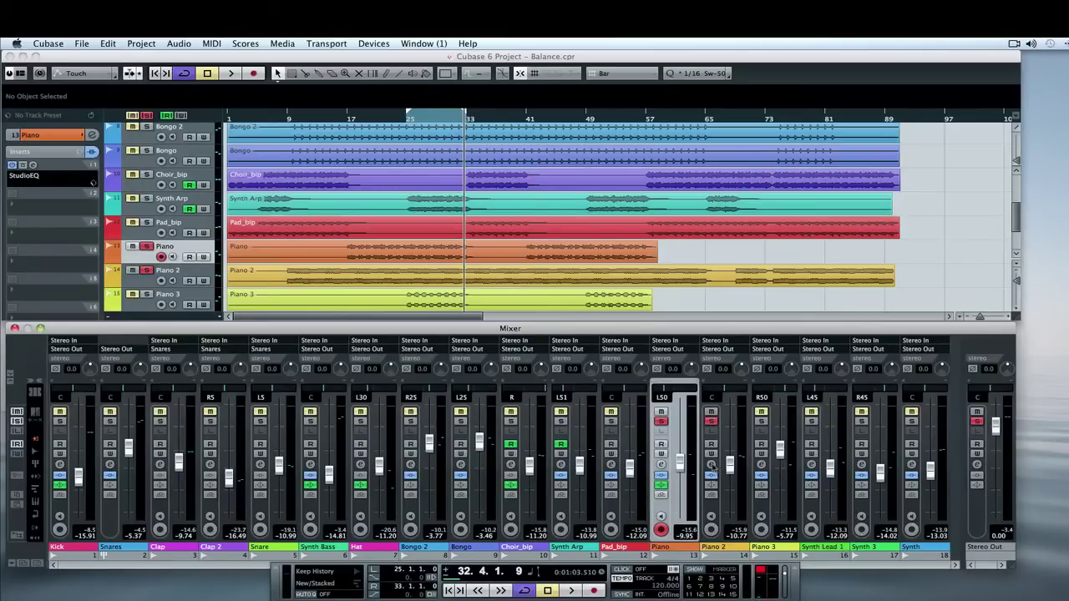
# - Open the Piano 2 channel settings, enable EQ band 2 and set its frequency to 200 Hz
pyautogui.click(711, 465)
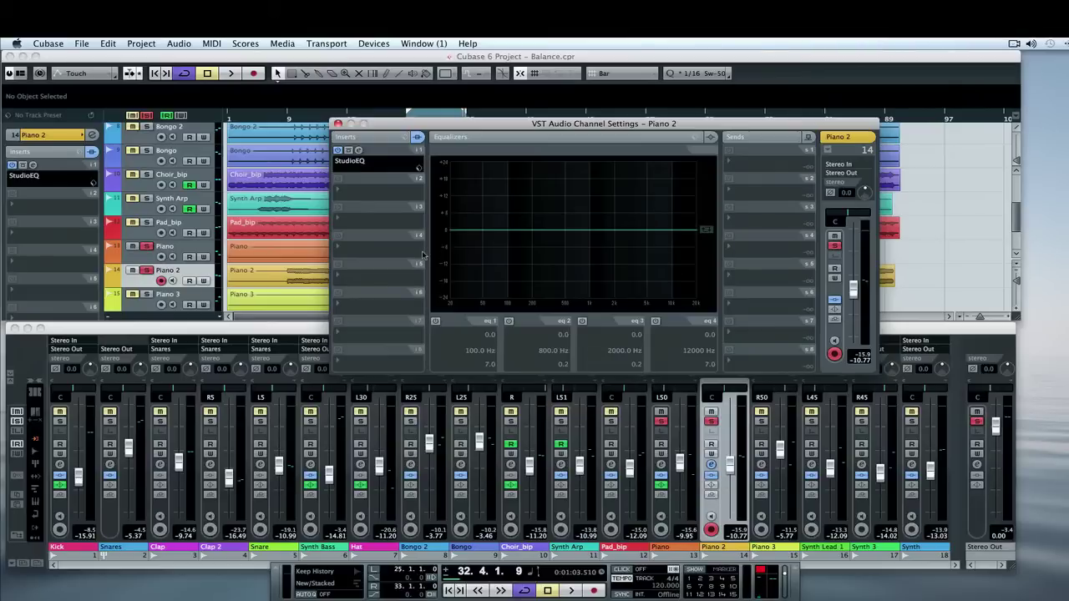
pyautogui.click(509, 321)
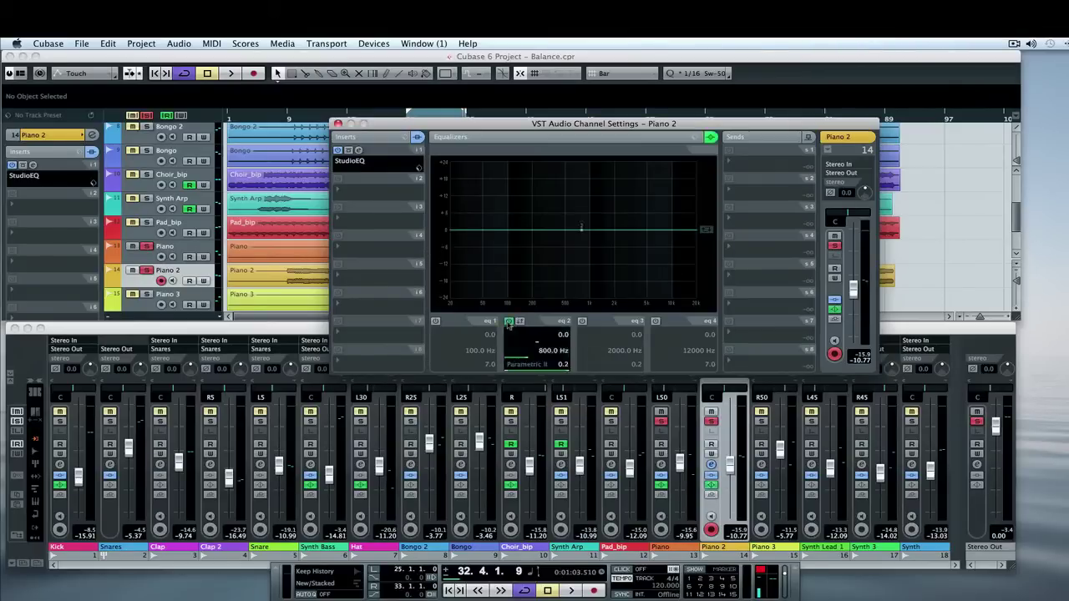
pyautogui.click(545, 351)
pyautogui.write('200')
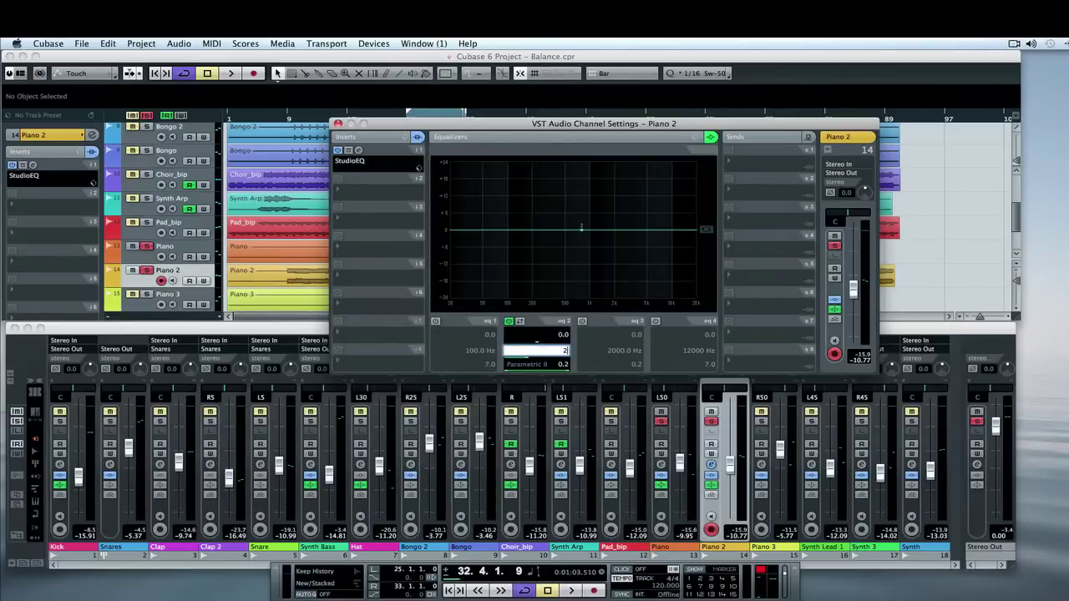
pyautogui.press('Return')
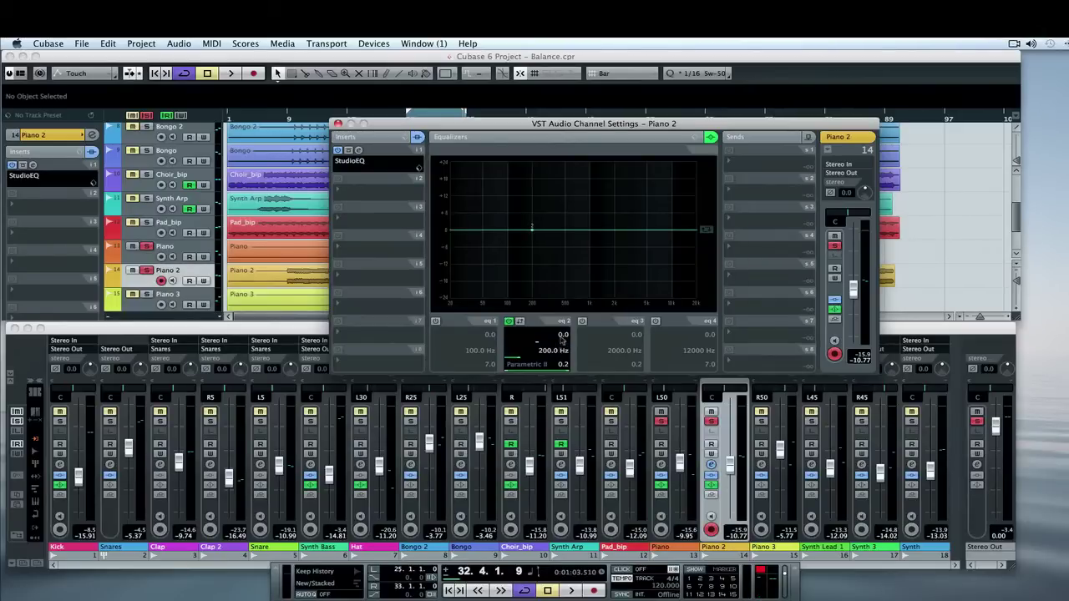
# - Set Piano 2's EQ band 2 gain to -8 dB and its Q to 11.0
pyautogui.click(560, 334)
pyautogui.press('BackSpace')
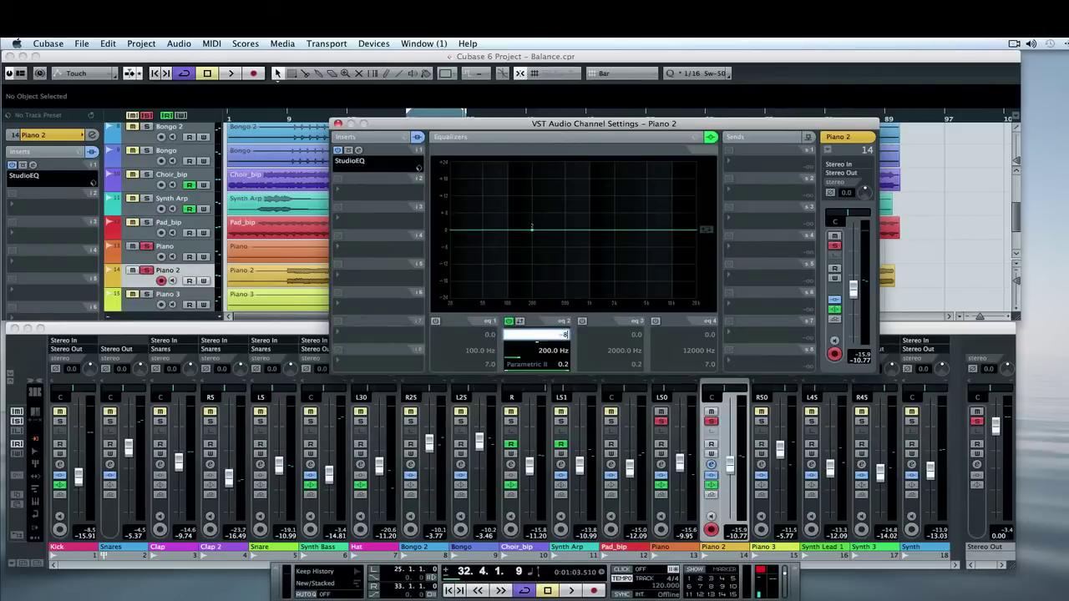
pyautogui.write('-8')
pyautogui.press('Return')
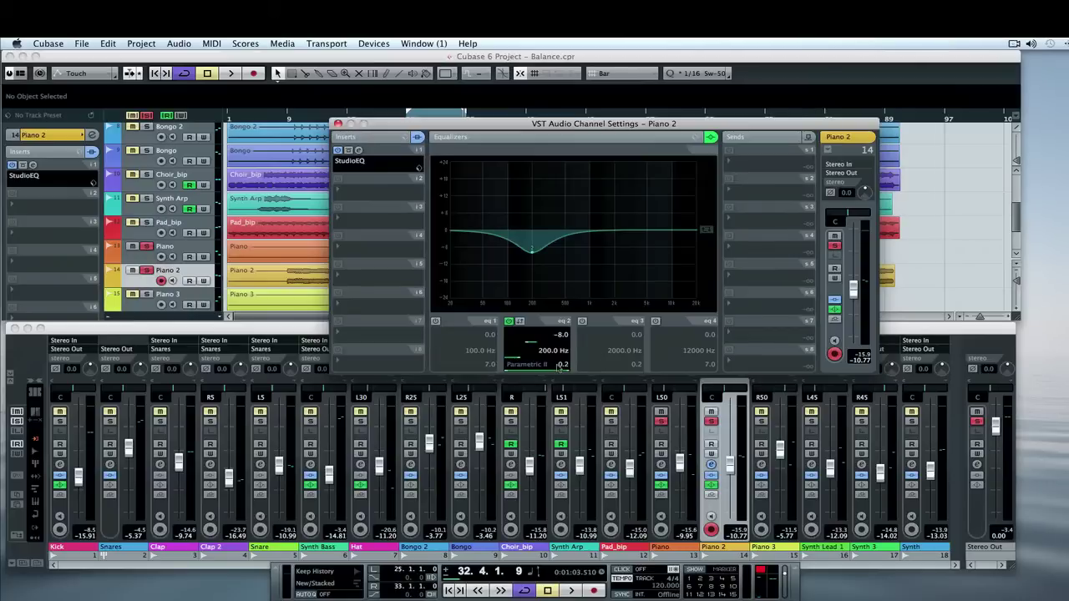
pyautogui.click(559, 364)
pyautogui.press('BackSpace')
pyautogui.write('11')
pyautogui.press('Return')
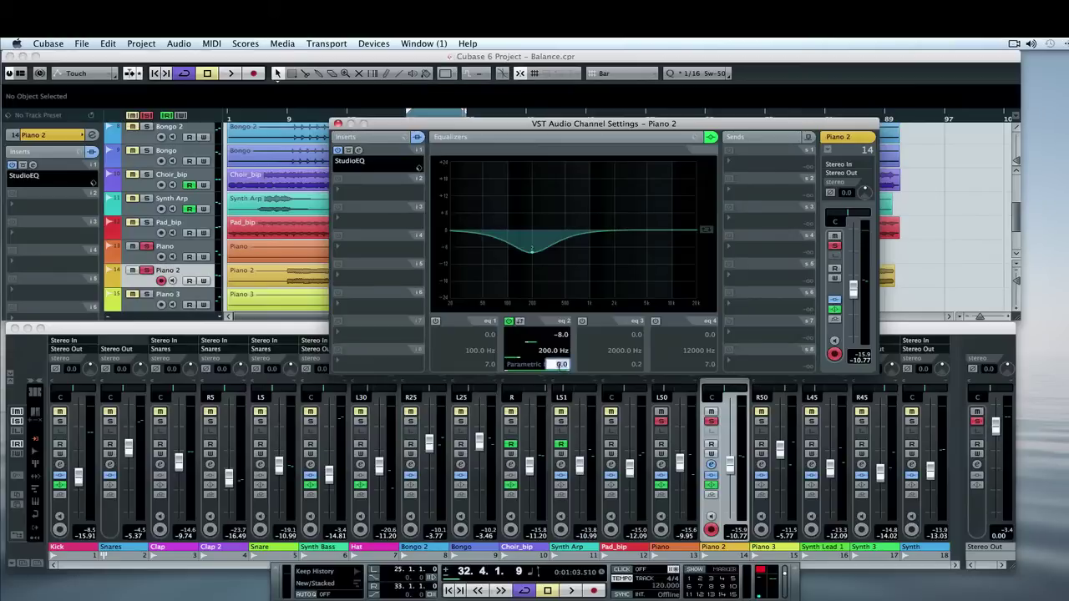
pyautogui.write('11')
pyautogui.press('Return')
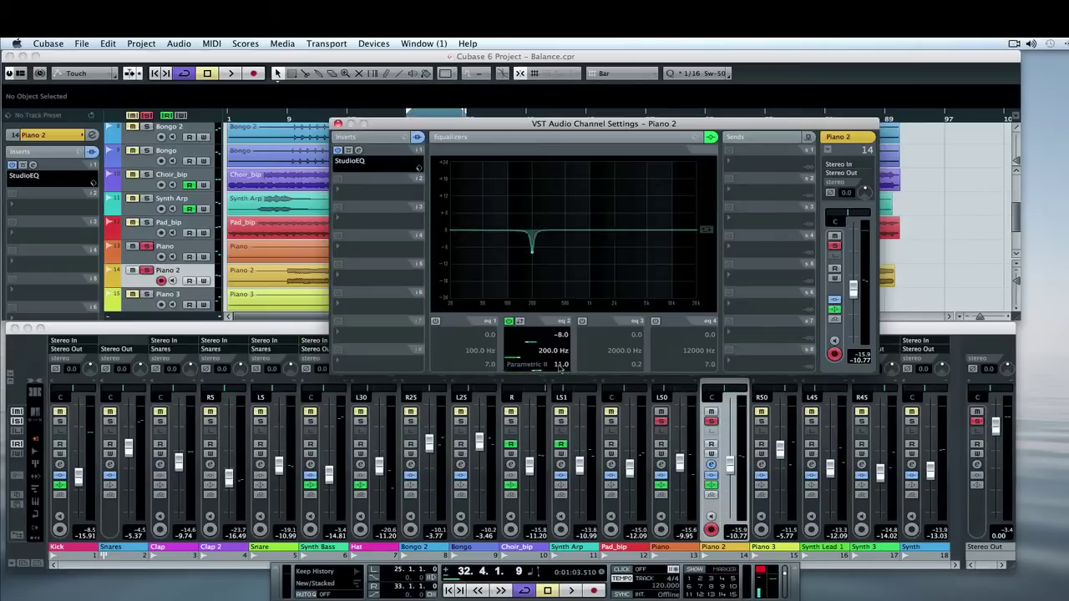
# - Enable EQ band 3 on the Piano 2 channel and set its frequency to 283 Hz
pyautogui.click(583, 322)
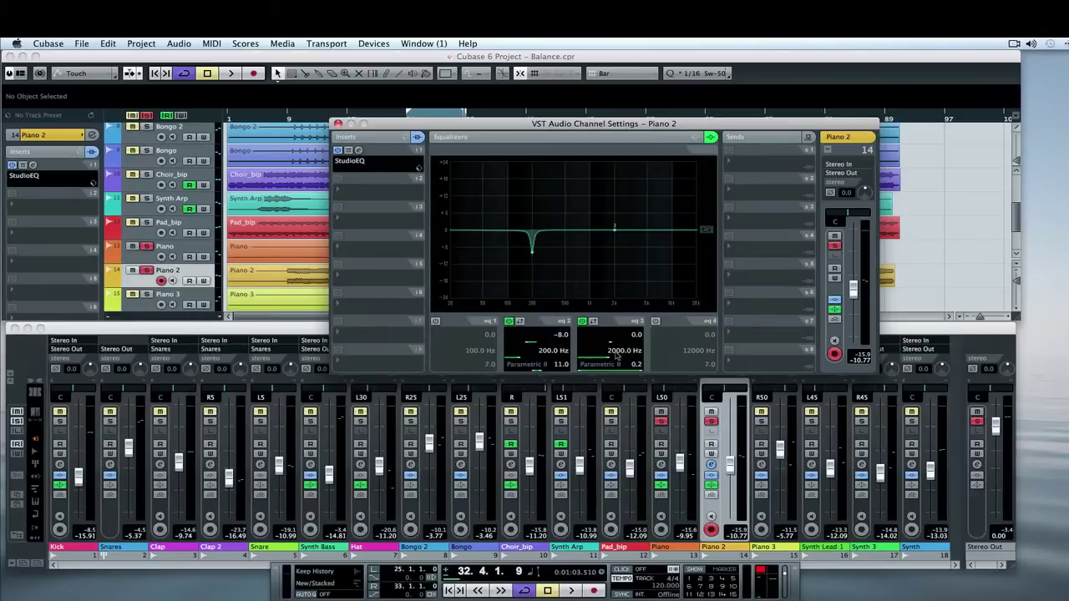
pyautogui.click(612, 351)
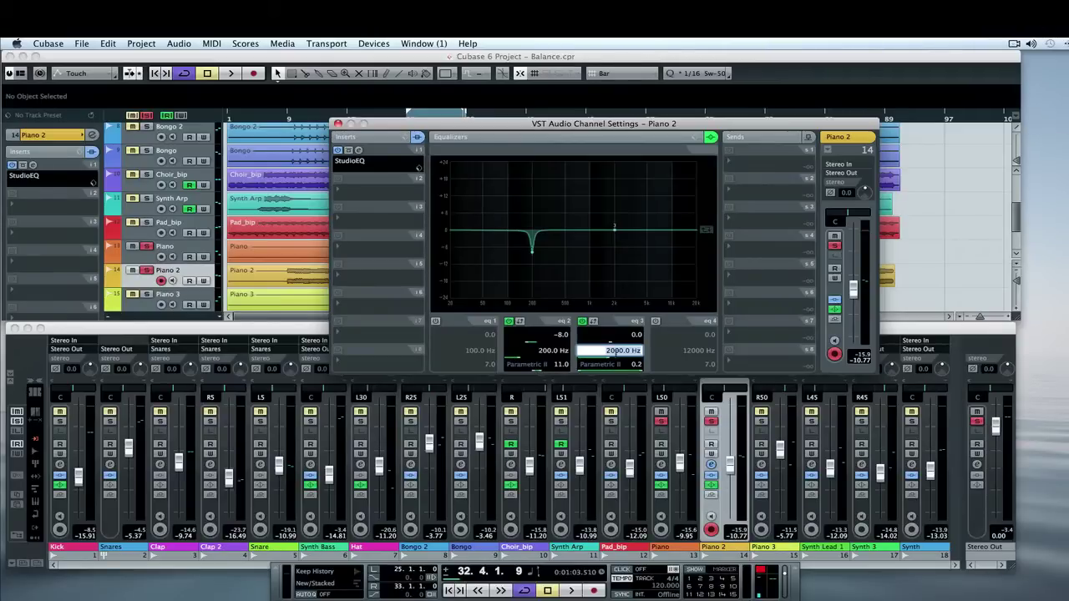
pyautogui.write('283')
pyautogui.press('Return')
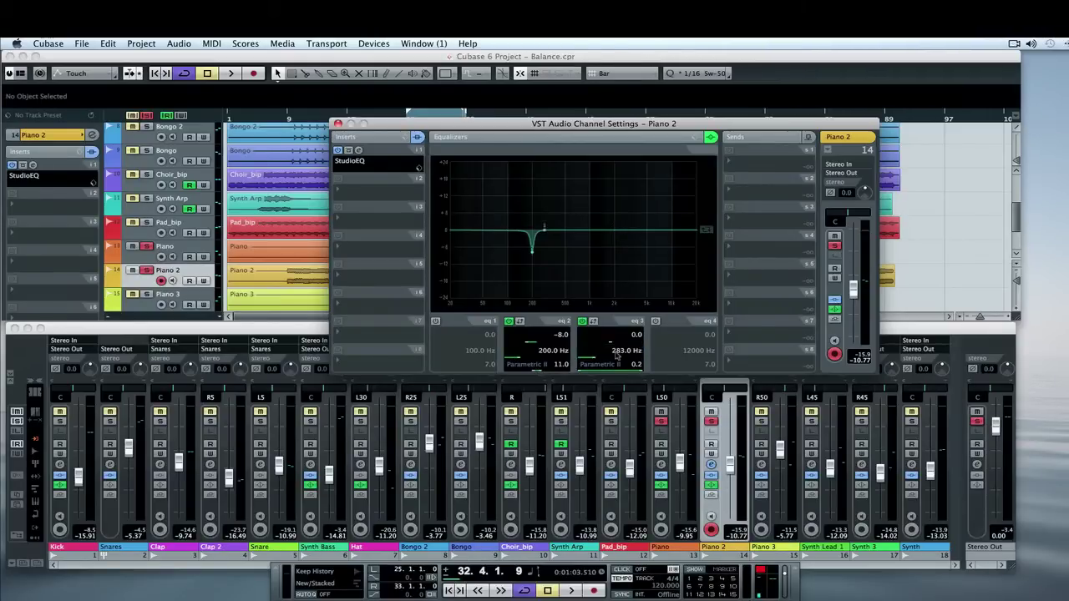
# - Set Piano 2's EQ band 3 gain to -8 dB and its Q to 11, and close the channel settings
pyautogui.click(634, 335)
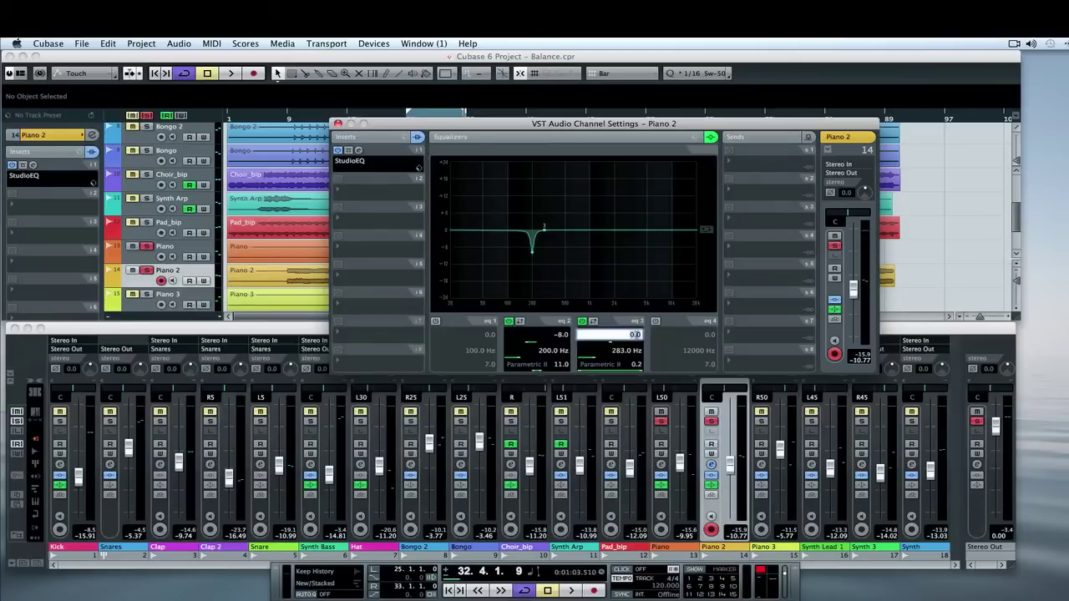
pyautogui.write('-8')
pyautogui.press('Return')
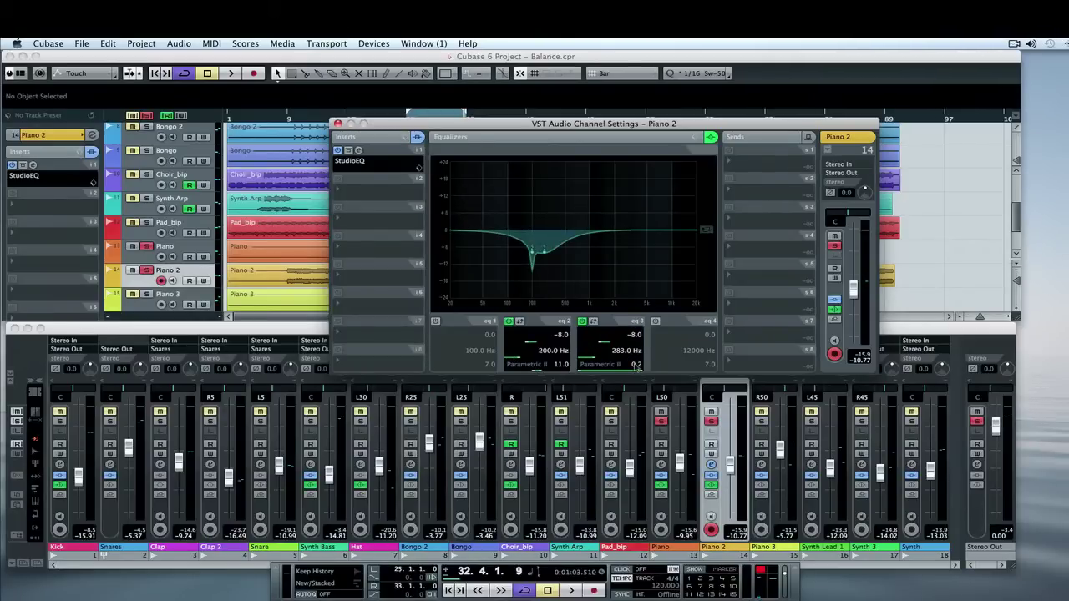
pyautogui.press('KP_1')
pyautogui.doubleClick(635, 365)
pyautogui.write('11')
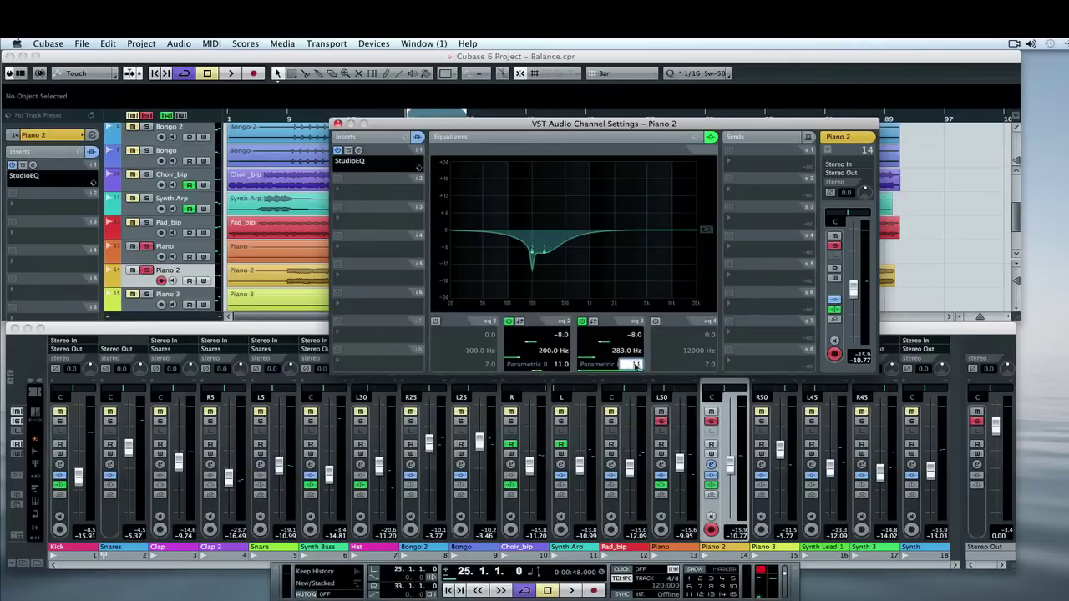
pyautogui.press('Return')
pyautogui.press('Escape')
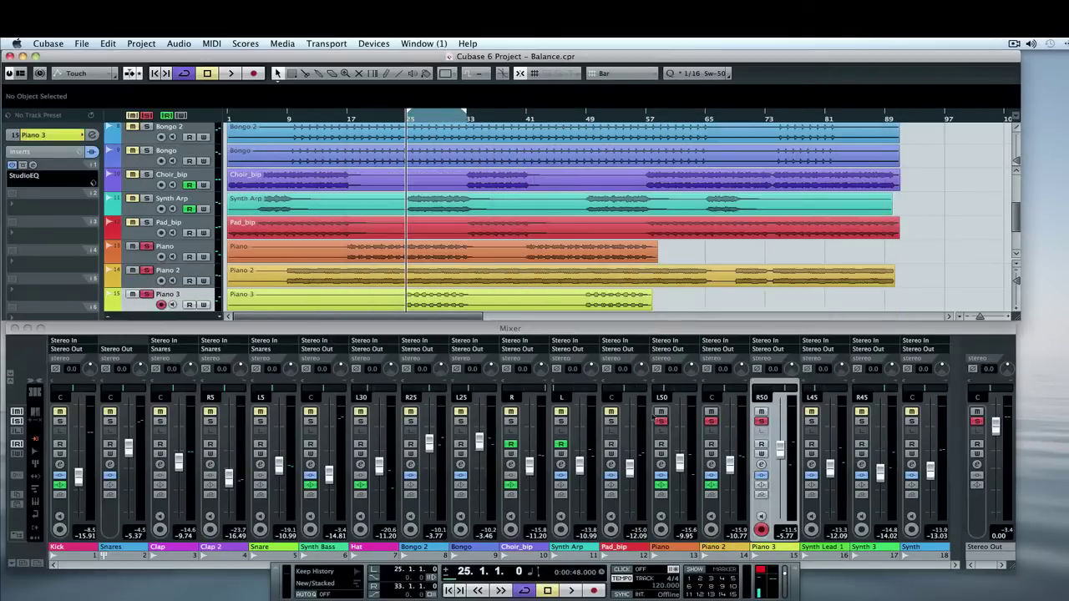
# - Open the Piano 3 channel settings and enable EQ band 2 at 200 Hz with a gain of -8 dB
pyautogui.click(759, 464)
pyautogui.click(761, 465)
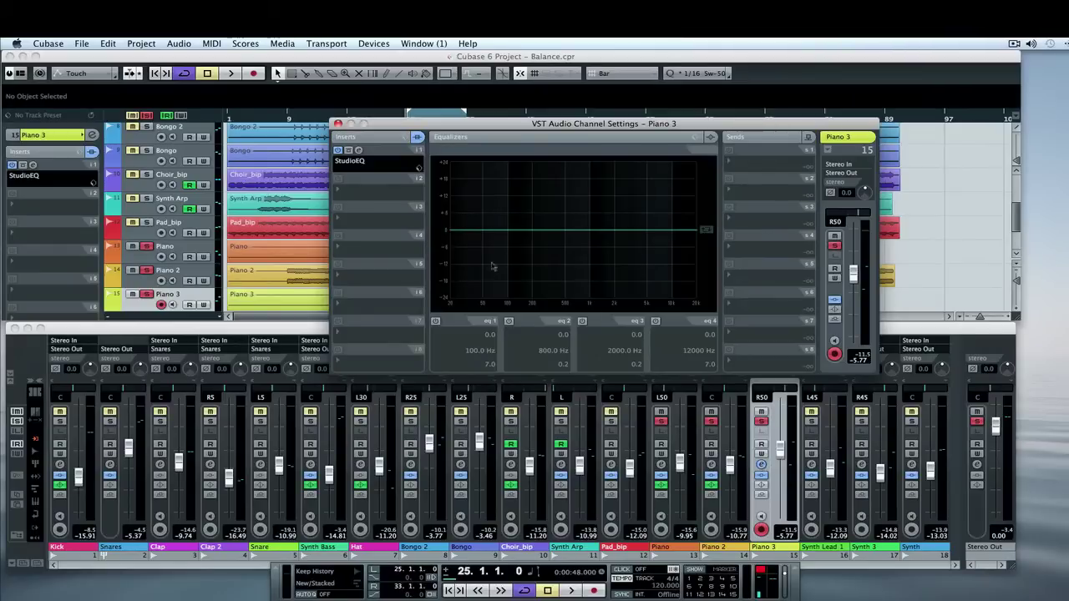
pyautogui.click(509, 321)
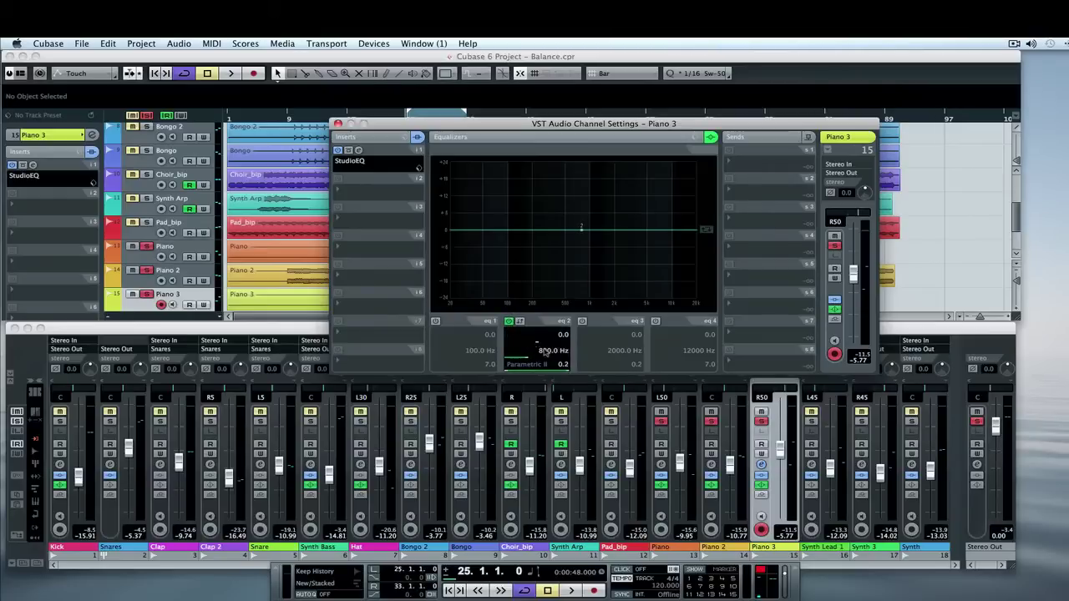
pyautogui.doubleClick(544, 351)
pyautogui.write('200')
pyautogui.press('Return')
pyautogui.doubleClick(561, 335)
pyautogui.write('-8')
pyautogui.press('Return')
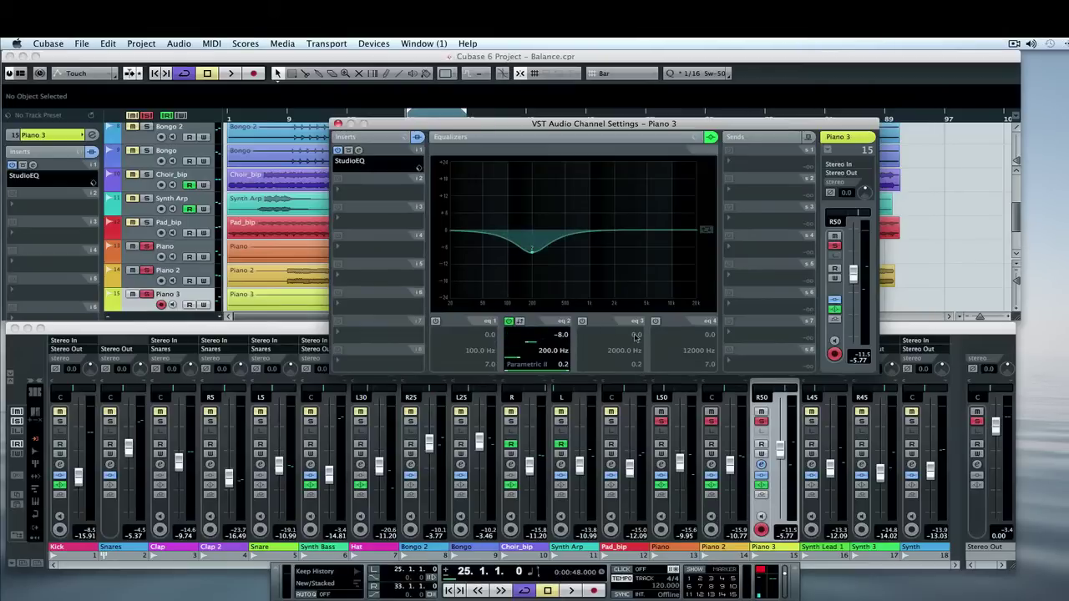
# - Enable EQ band 3 on the Piano 3 channel with a gain of -8 dB and a frequency of 250 Hz
pyautogui.click(582, 321)
pyautogui.doubleClick(634, 335)
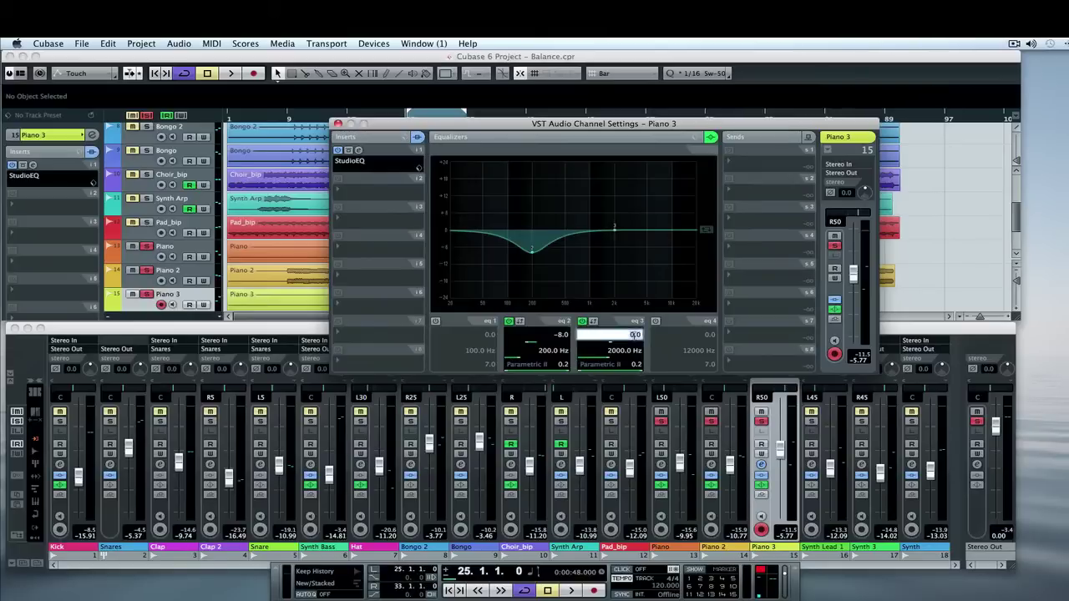
pyautogui.write('-8')
pyautogui.press('Return')
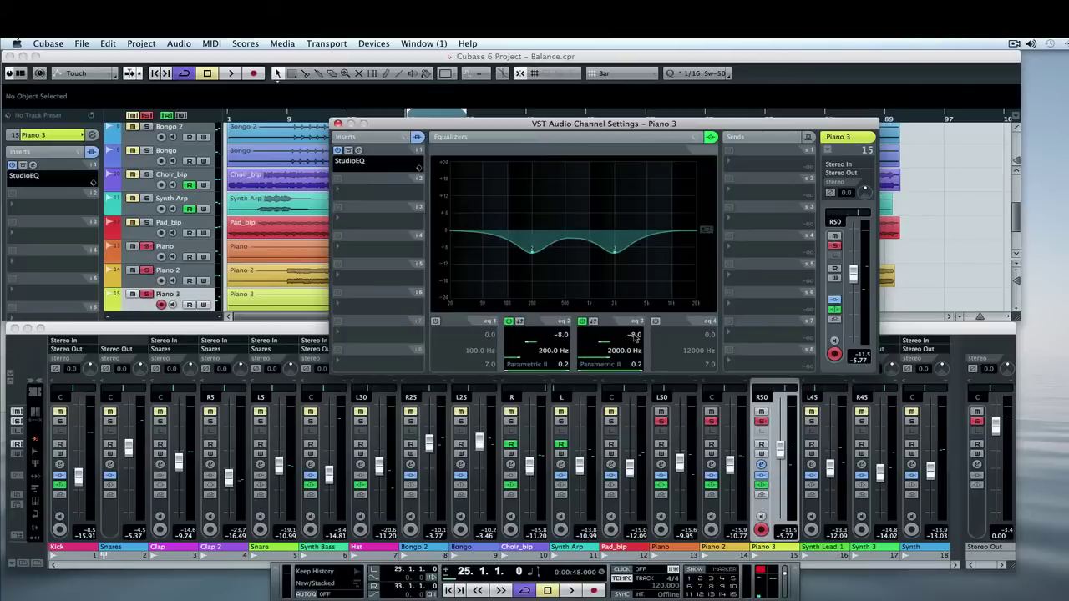
pyautogui.doubleClick(616, 351)
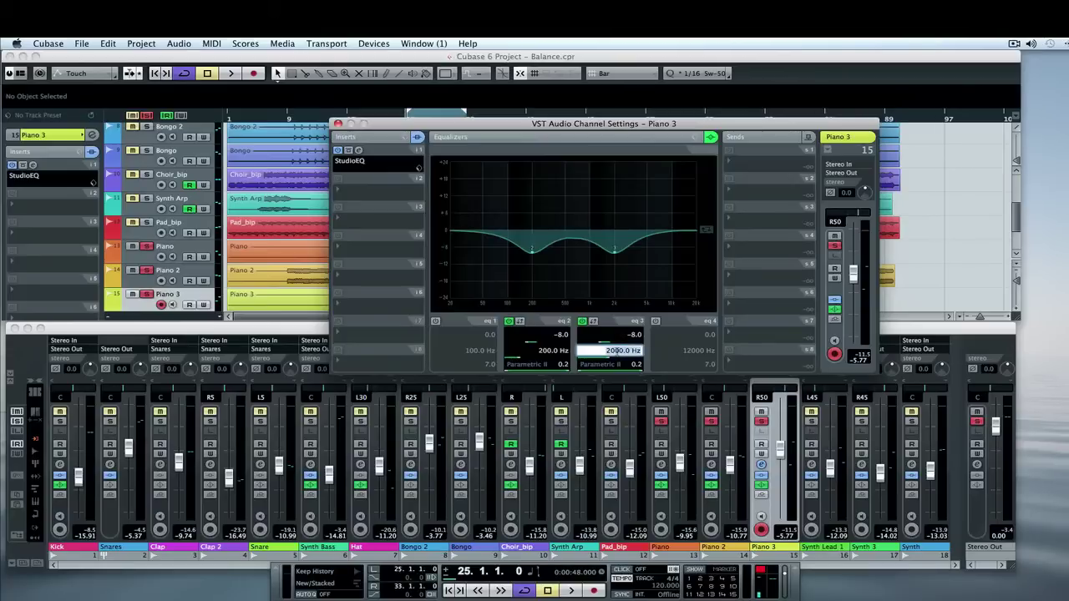
pyautogui.write('250')
pyautogui.press('Return')
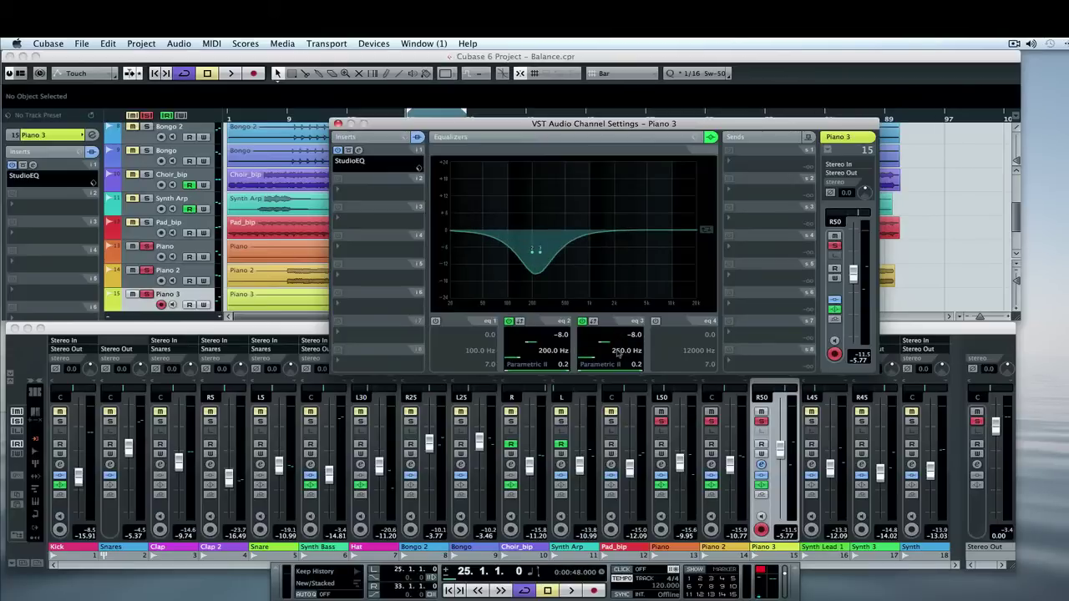
# - Set the Q of both EQ band 2 and band 3 on the Piano 3 channel to 11.0
pyautogui.doubleClick(562, 365)
pyautogui.write('11')
pyautogui.press('Return')
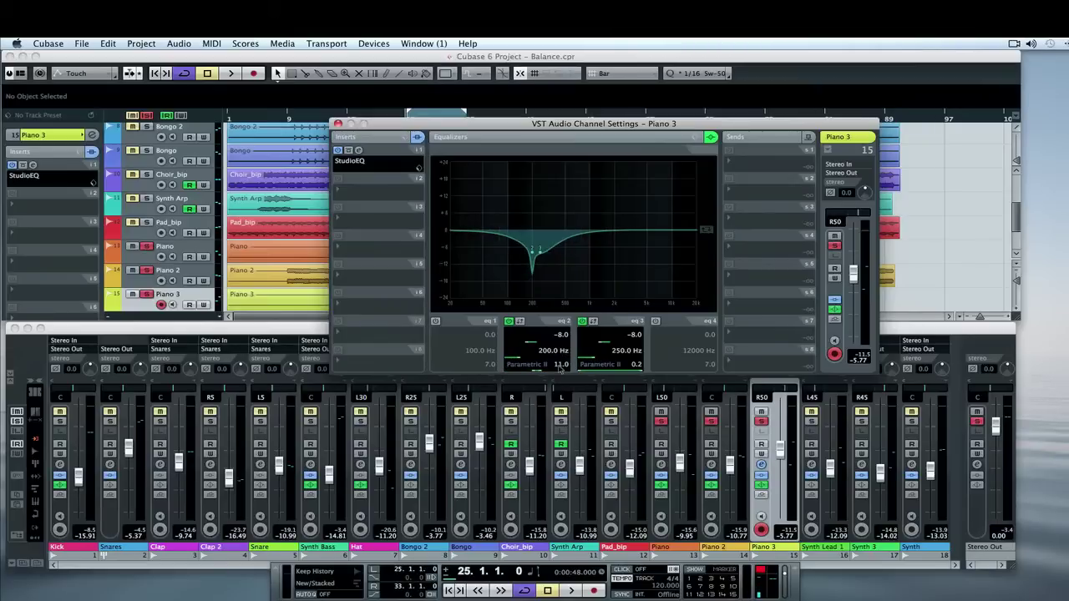
pyautogui.doubleClick(636, 365)
pyautogui.press('Return')
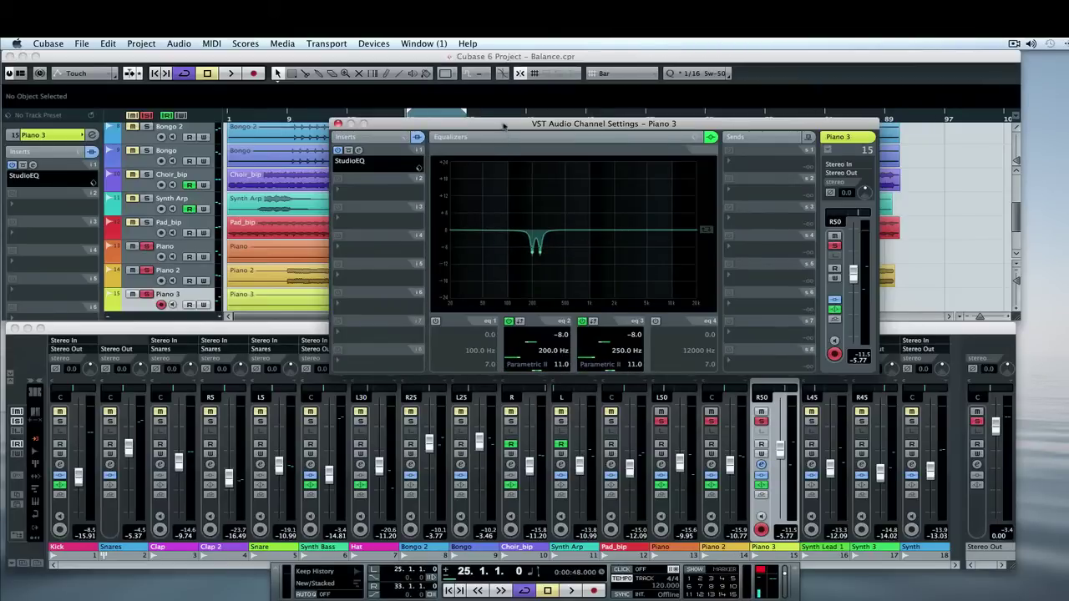
# - Play the loop and compare the EQ curves of Piano 3, Piano 2 and Piano, close the channel settings and stop playback
pyautogui.moveTo(503, 125); pyautogui.dragTo(485, 91)
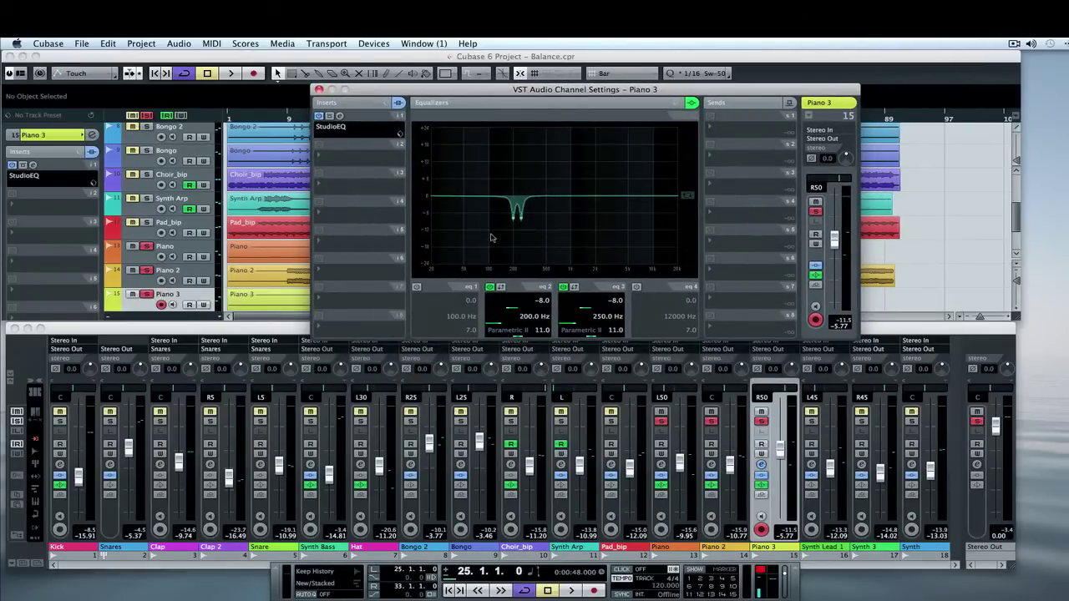
pyautogui.press('space')
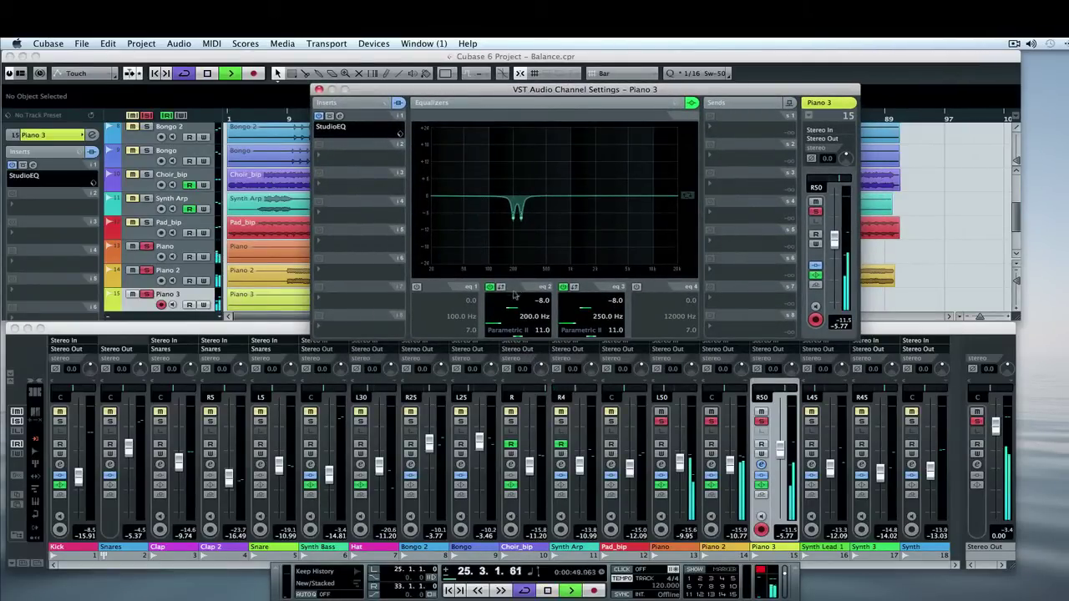
pyautogui.moveTo(651, 87); pyautogui.dragTo(371, 53)
pyautogui.click(710, 465)
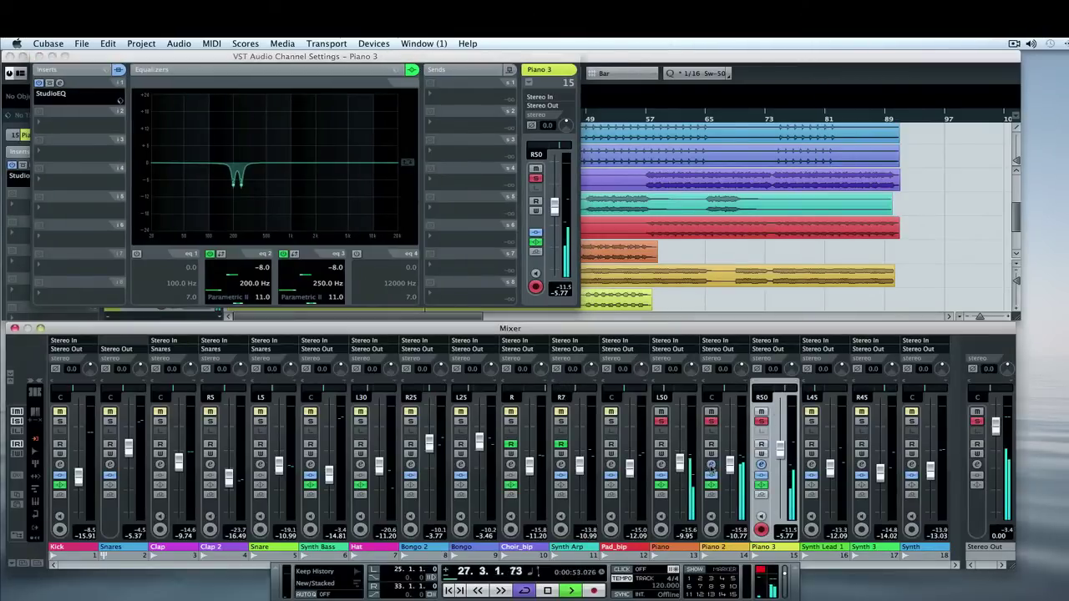
pyautogui.click(712, 465)
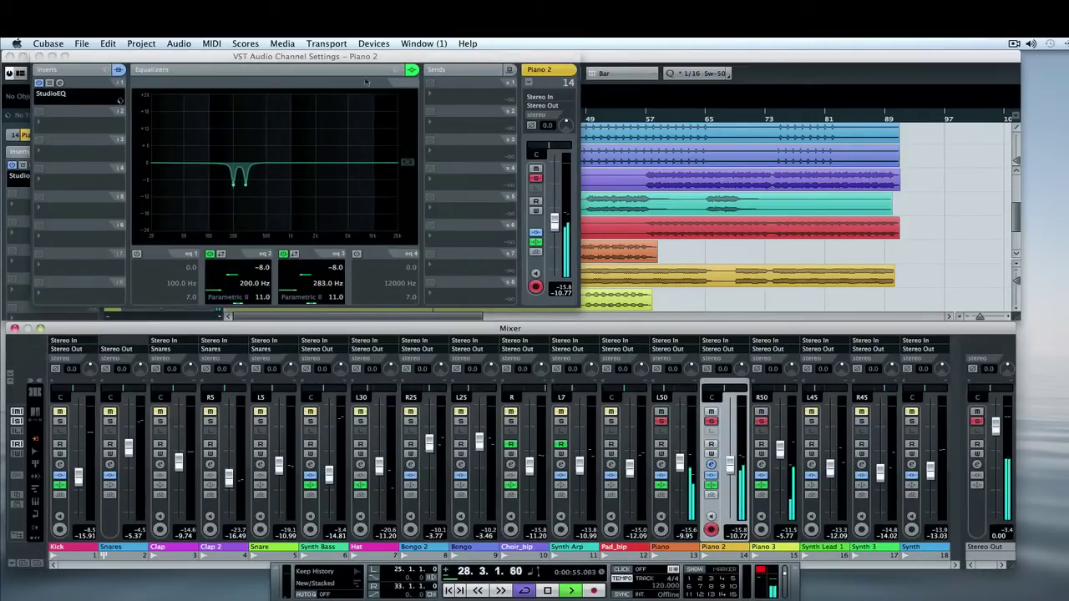
pyautogui.click(661, 465)
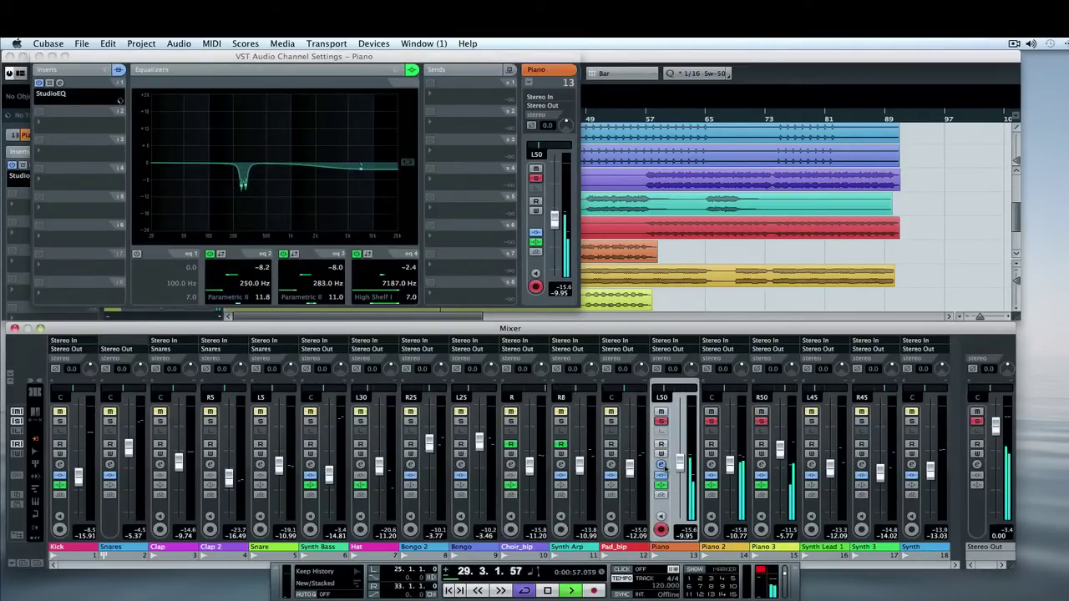
pyautogui.moveTo(369, 56); pyautogui.dragTo(792, 47)
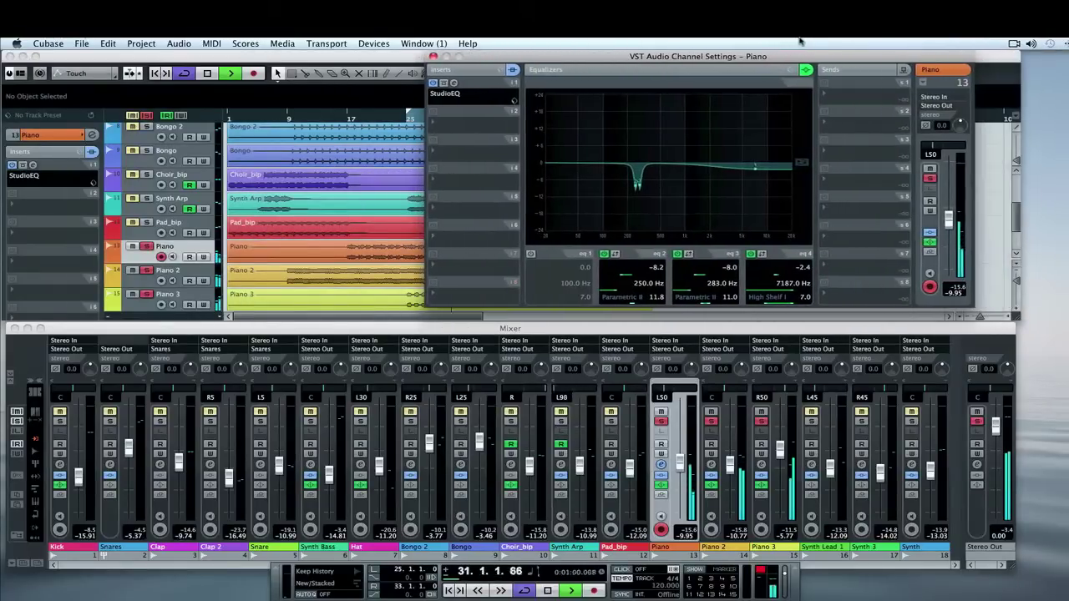
pyautogui.click(433, 56)
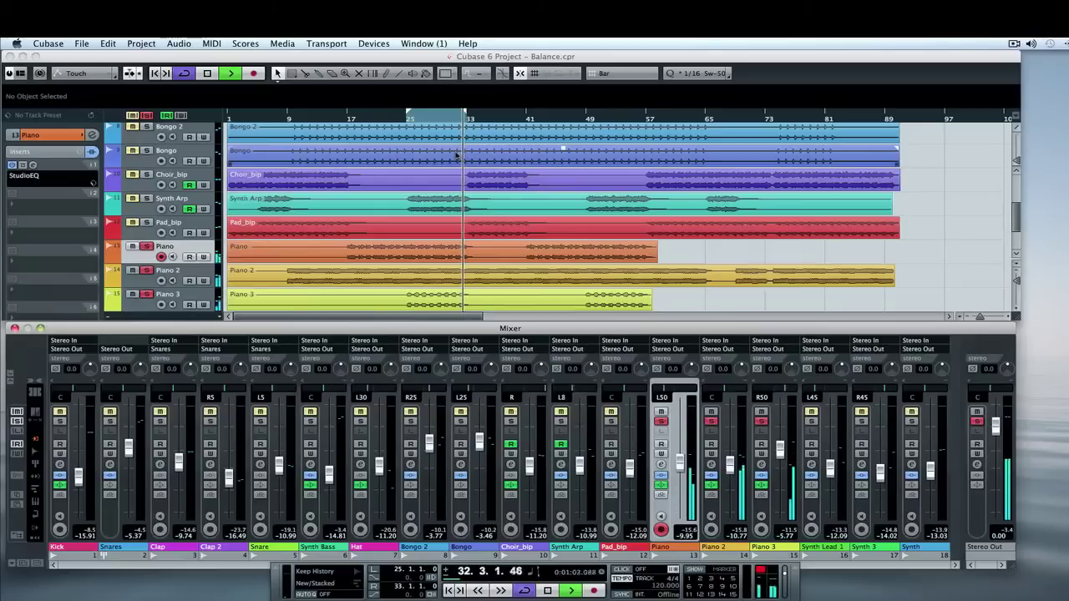
pyautogui.press('space')
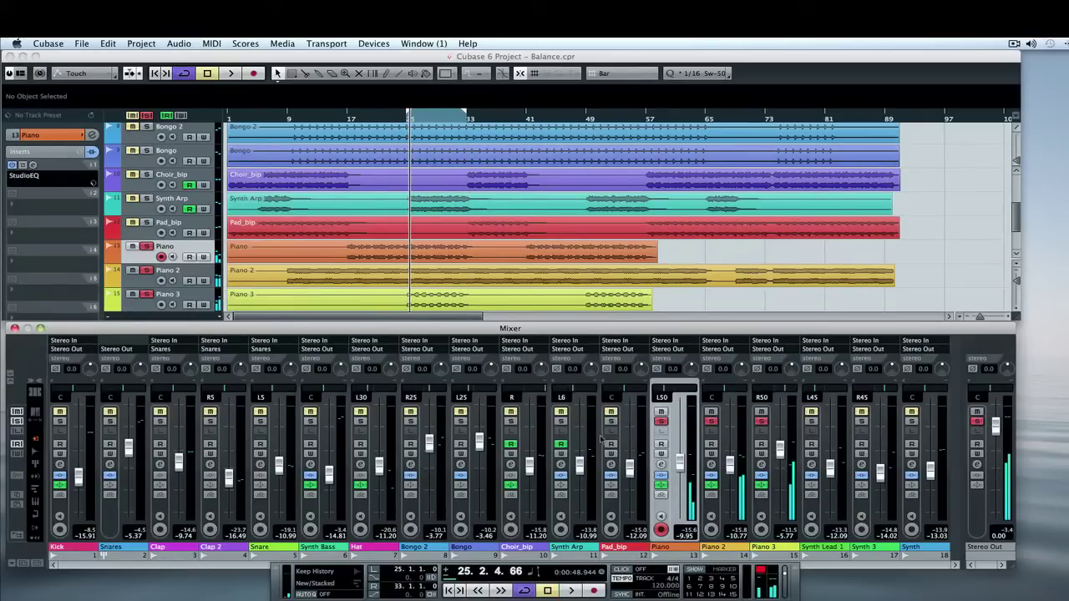
# - Move the loop range to bars 33 to 41 and start playback within it
pyautogui.click(470, 114)
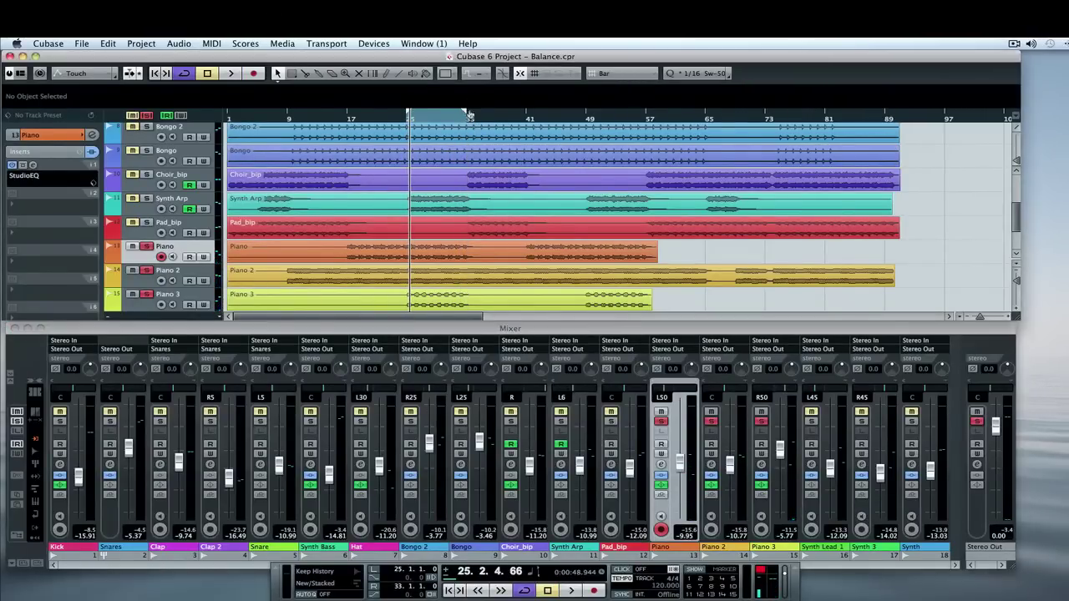
pyautogui.moveTo(470, 114); pyautogui.dragTo(524, 115)
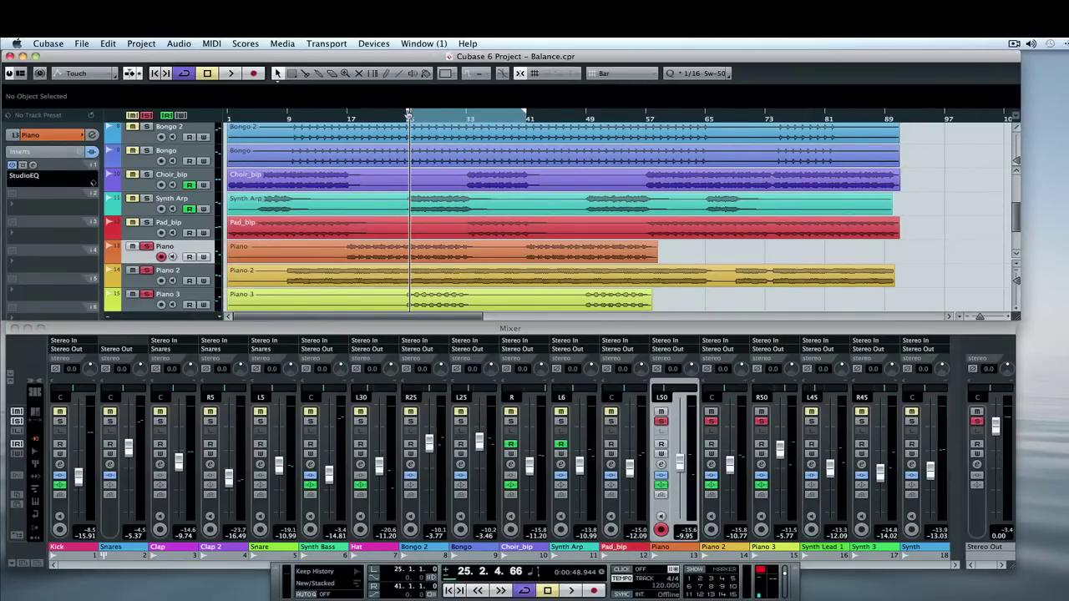
pyautogui.moveTo(409, 114); pyautogui.dragTo(469, 117)
pyautogui.click(477, 121)
pyautogui.press('space')
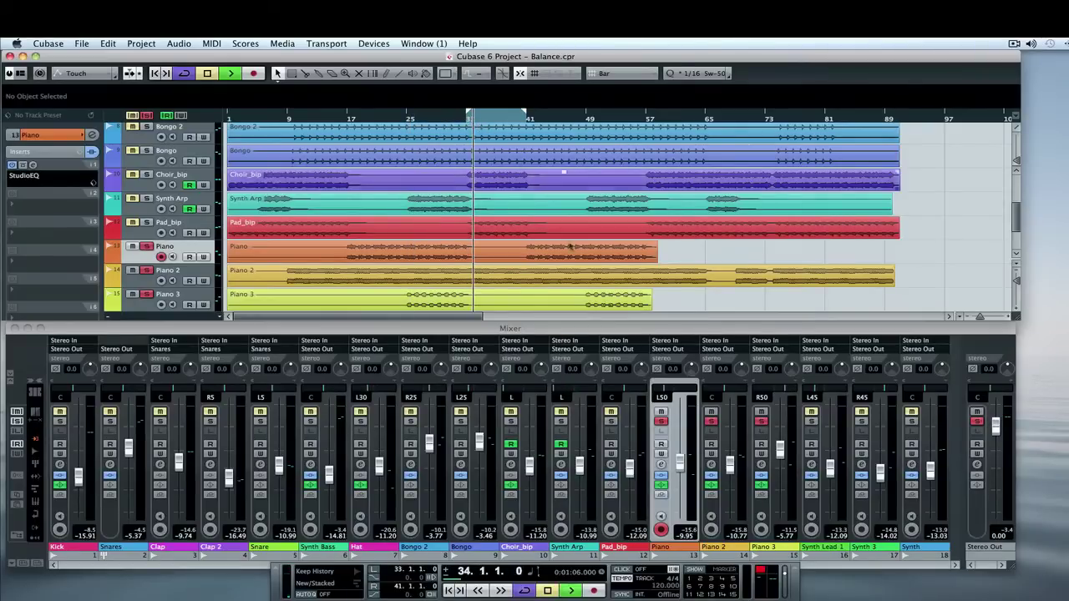
# - Solo only Synth Lead 1 and Synth 3, taking the three Piano channels and Synth out of solo
pyautogui.click(794, 428)
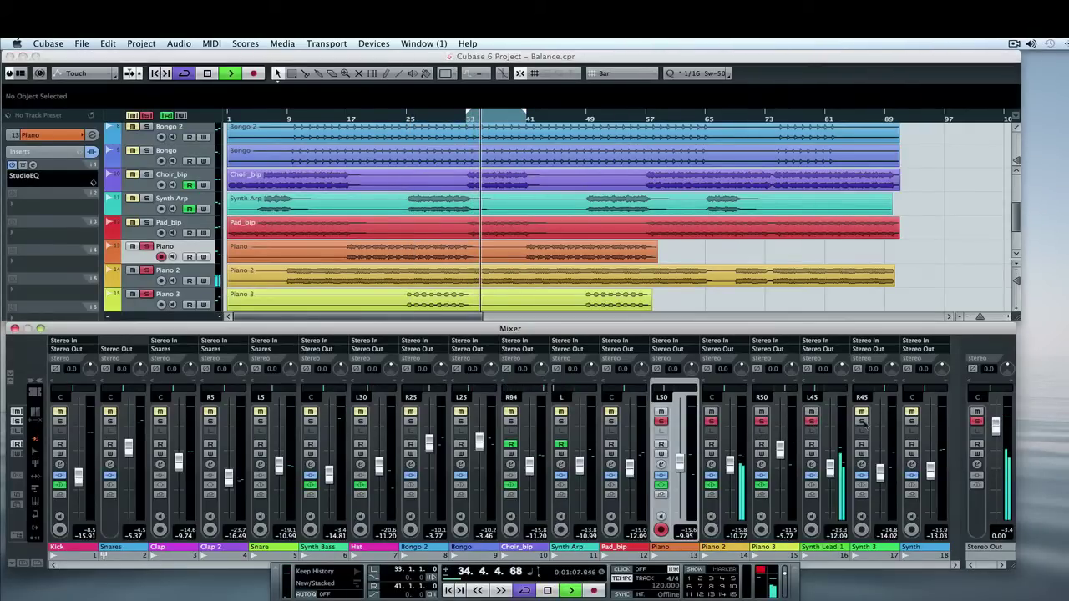
pyautogui.click(760, 421)
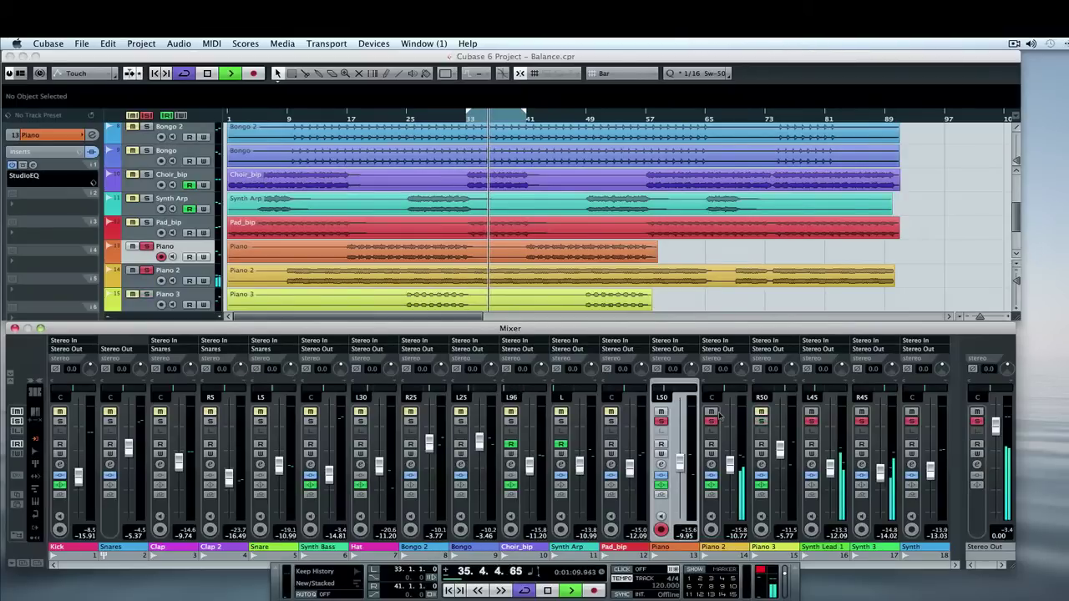
pyautogui.click(711, 421)
pyautogui.click(660, 421)
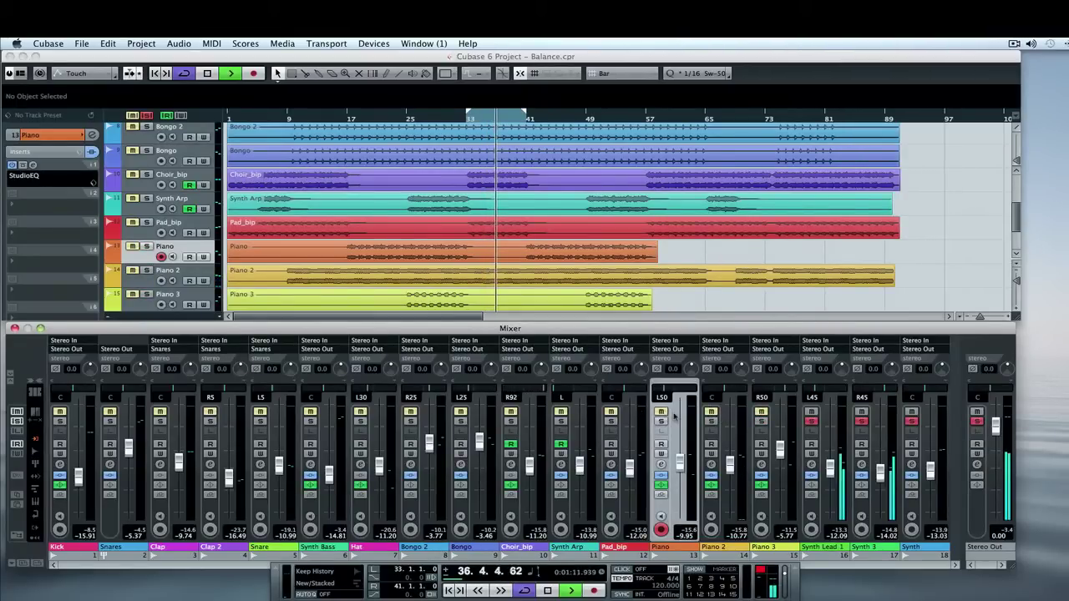
pyautogui.click(911, 421)
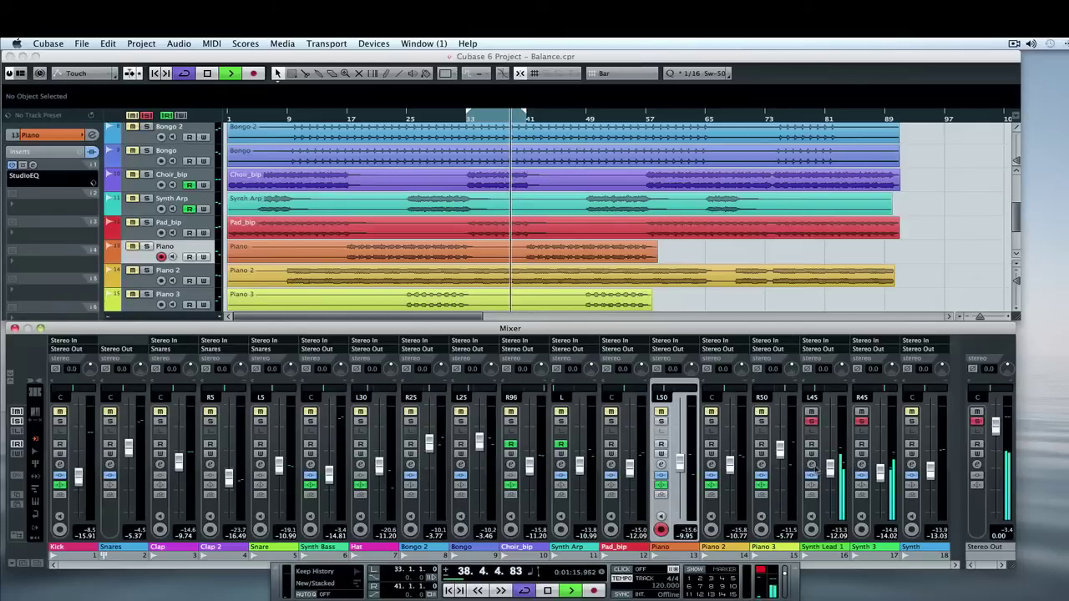
# - Open the Synth Lead 1 channel settings, enable band 2 in its StudioEQ insert and close the plug-in window
pyautogui.click(811, 464)
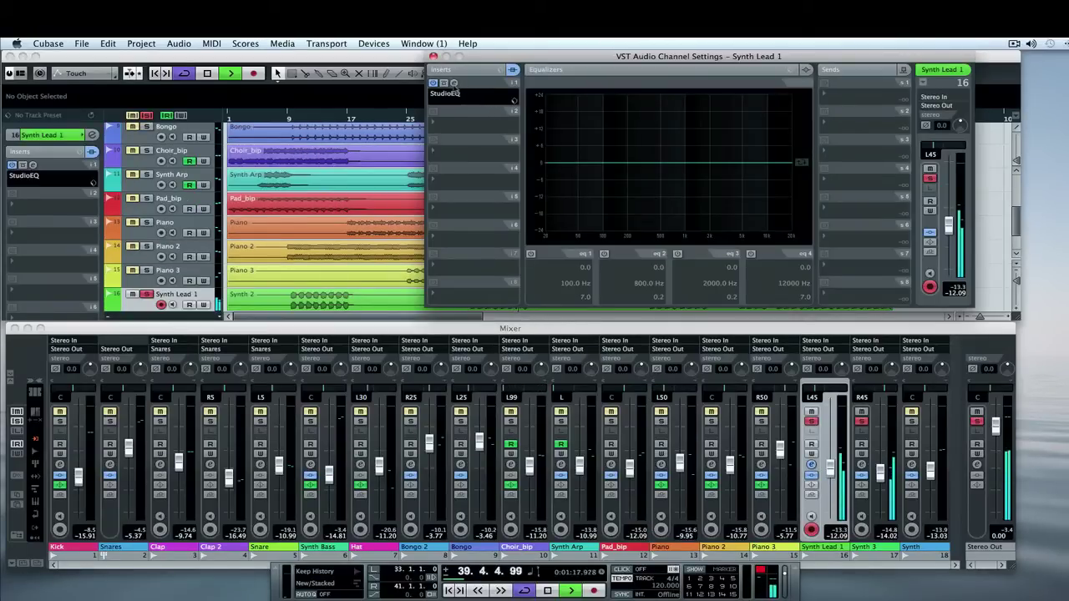
pyautogui.click(454, 84)
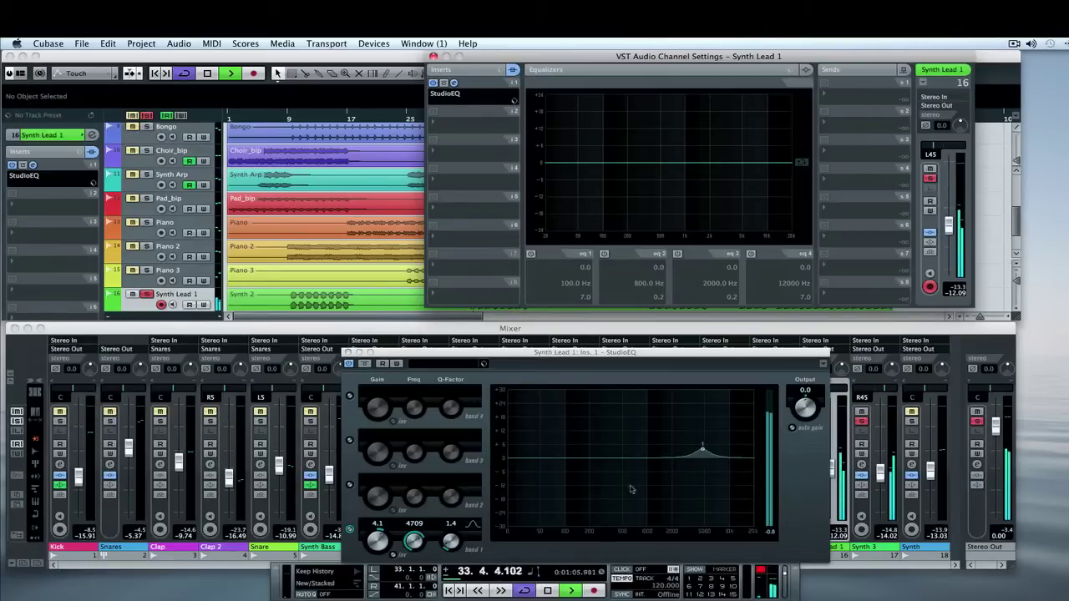
pyautogui.click(350, 485)
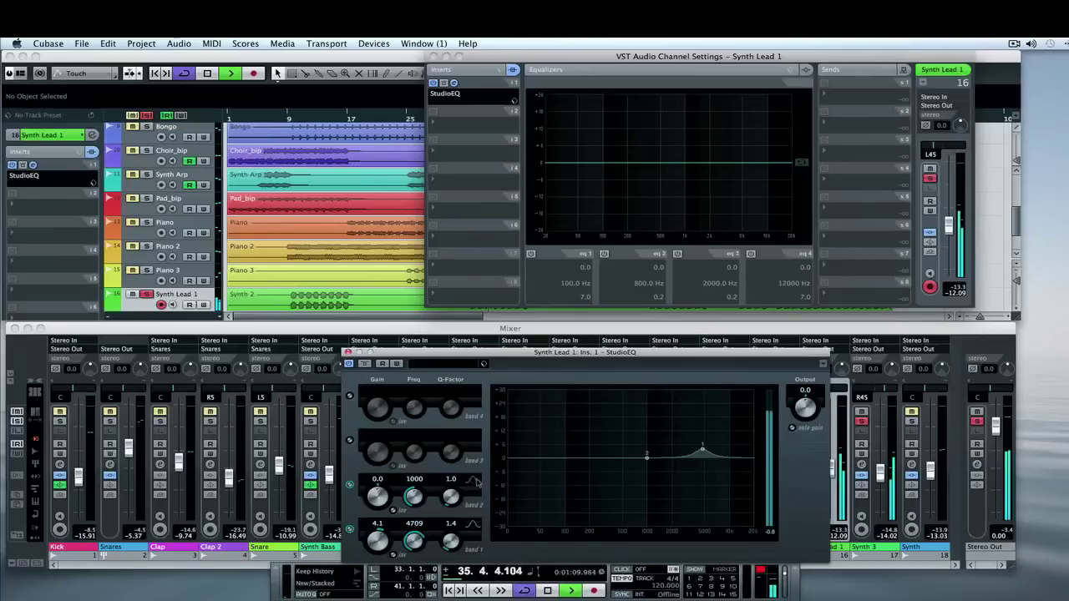
pyautogui.click(348, 352)
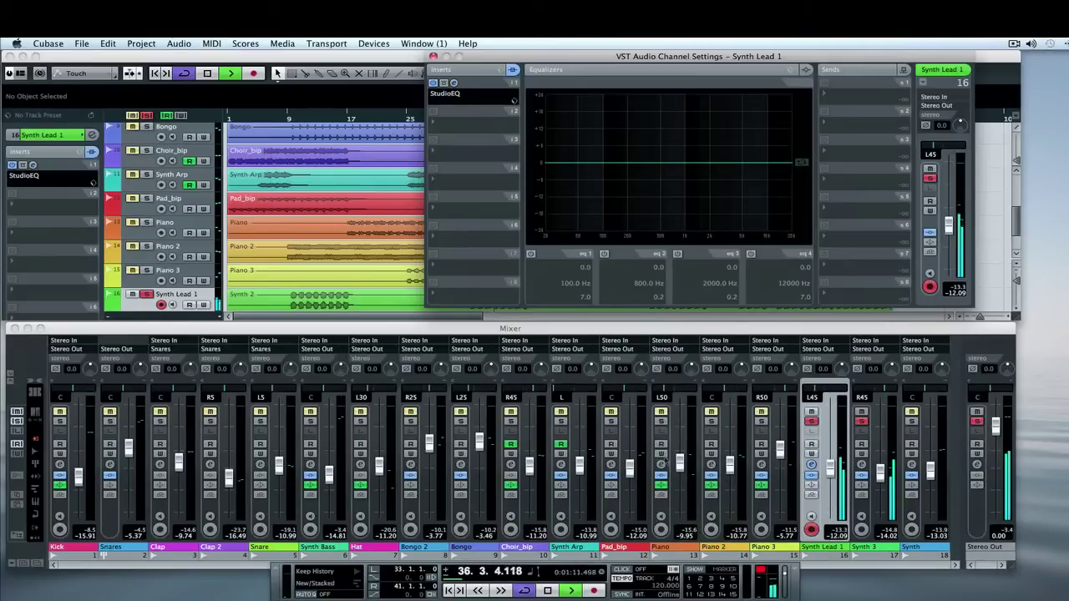
pyautogui.click(812, 465)
pyautogui.click(811, 464)
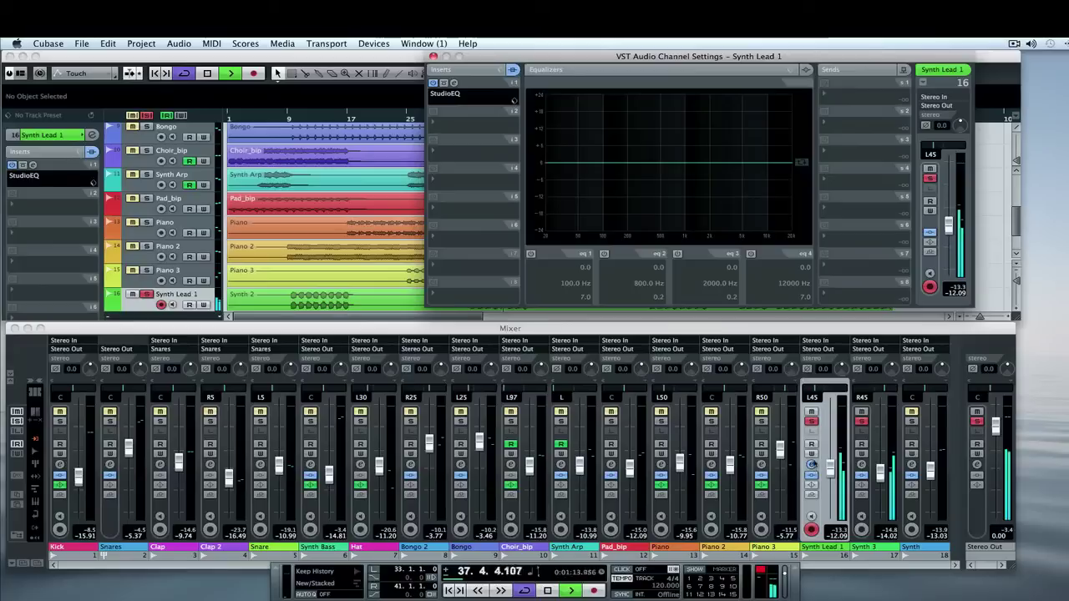
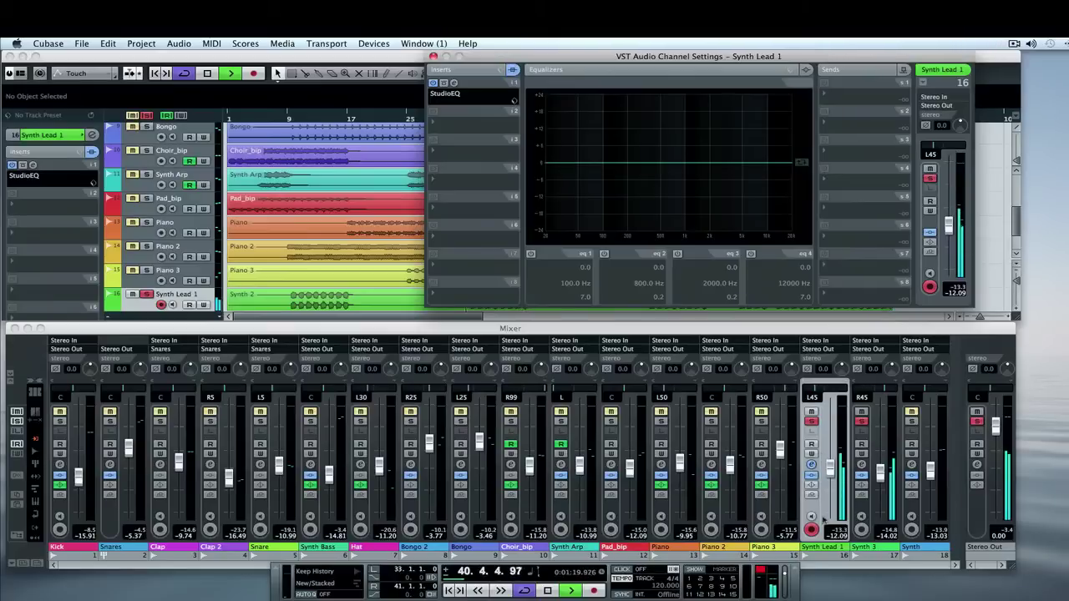
# - Reopen the StudioEQ insert of Synth Lead 1, close the channel settings and disable the EQ's band 2
pyautogui.moveTo(542, 53); pyautogui.dragTo(509, 54)
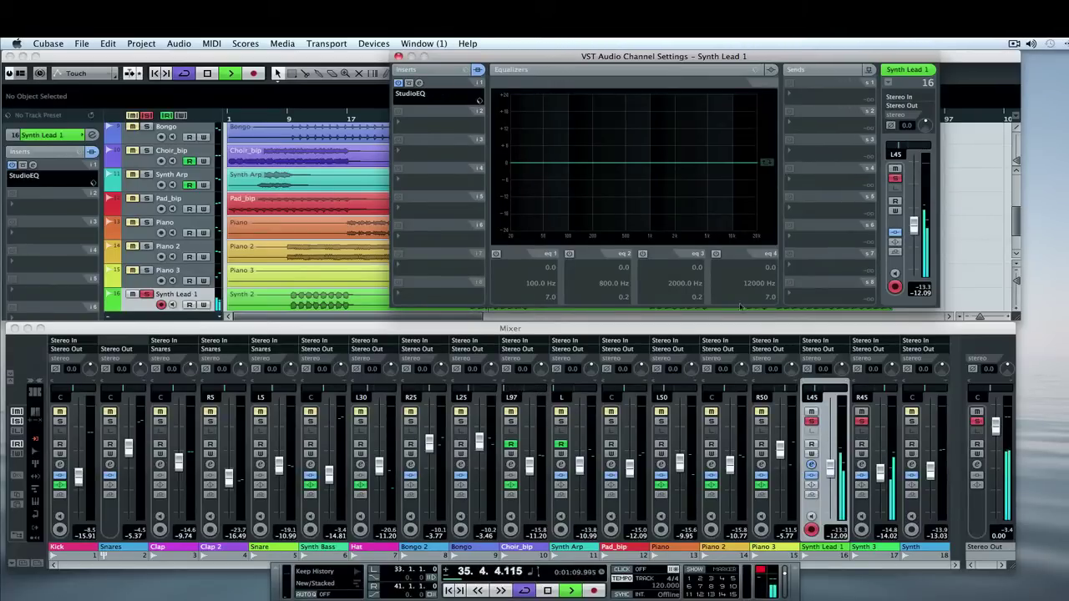
pyautogui.click(417, 95)
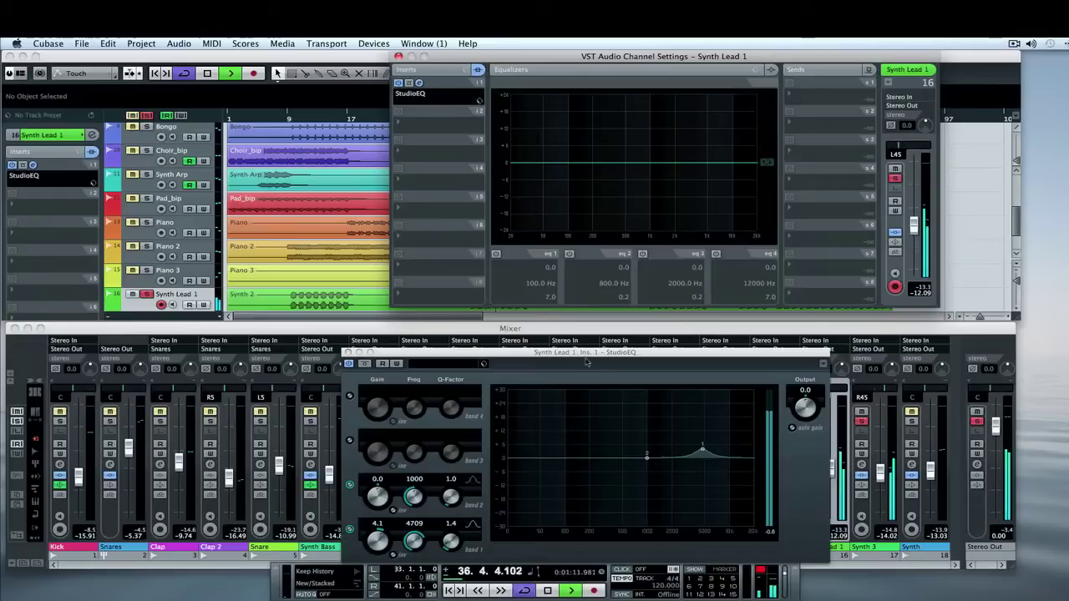
pyautogui.click(398, 56)
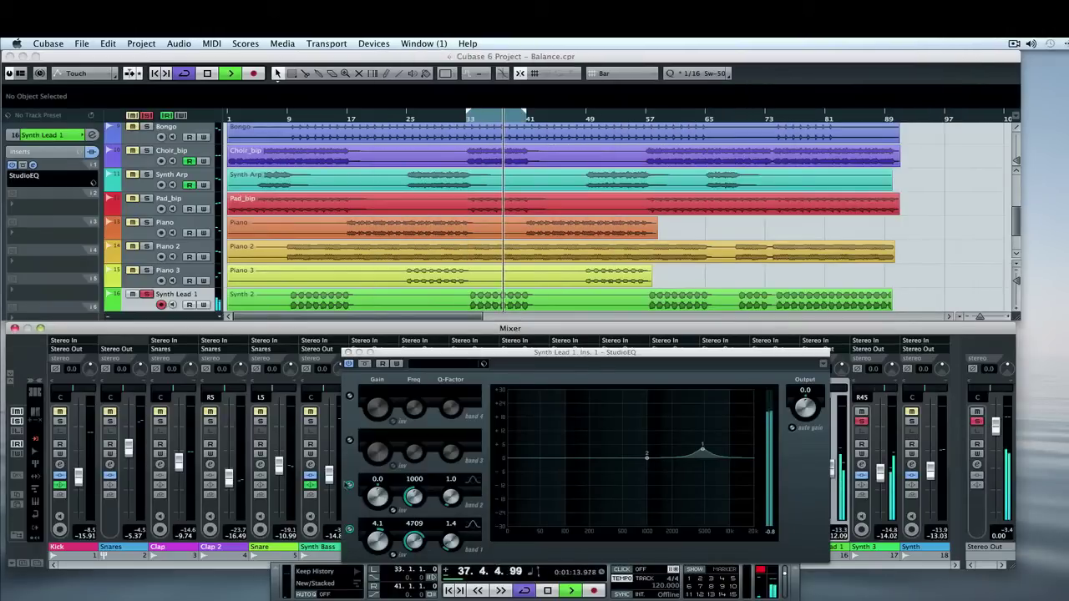
pyautogui.click(349, 484)
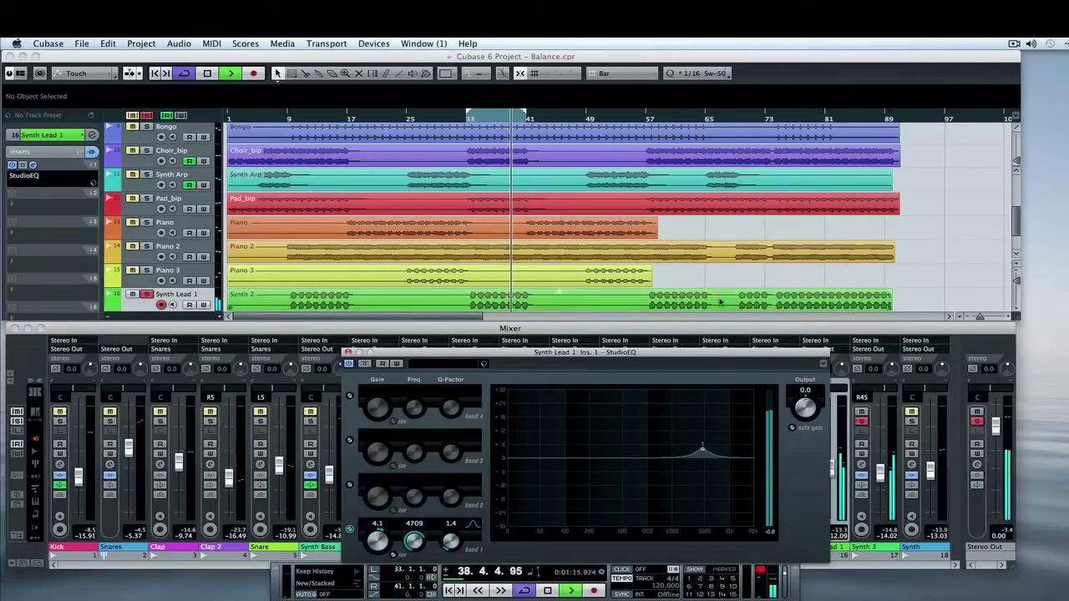
# - Open the StudioEQ insert of Synth 3, stop playback and place it directly above the Synth Lead 1 StudioEQ for comparison
pyautogui.press('super+d')
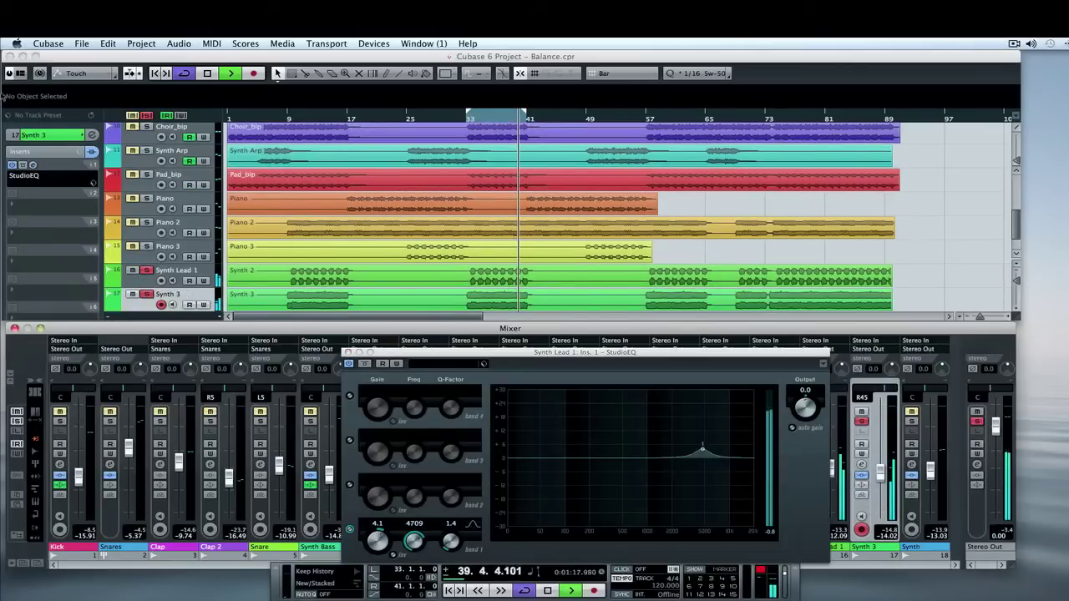
pyautogui.click(35, 171)
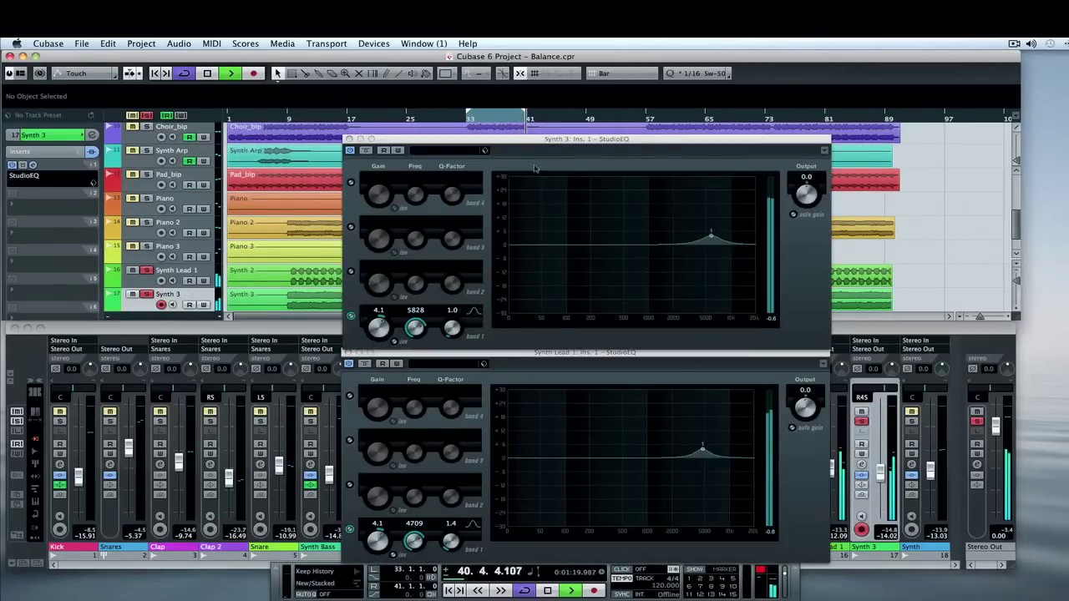
pyautogui.moveTo(585, 138); pyautogui.dragTo(583, 124)
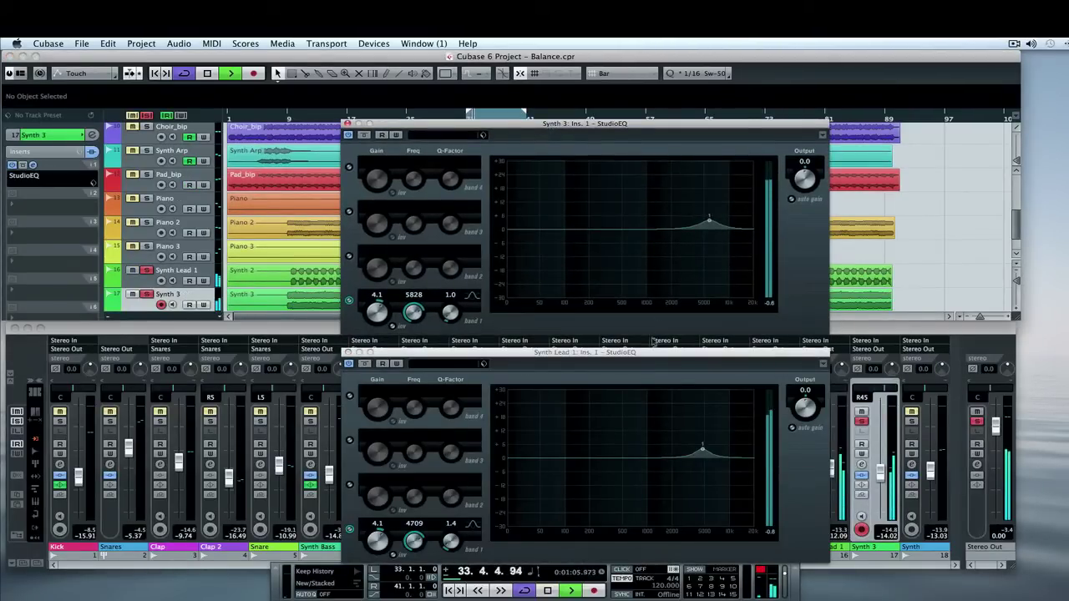
pyautogui.press('space')
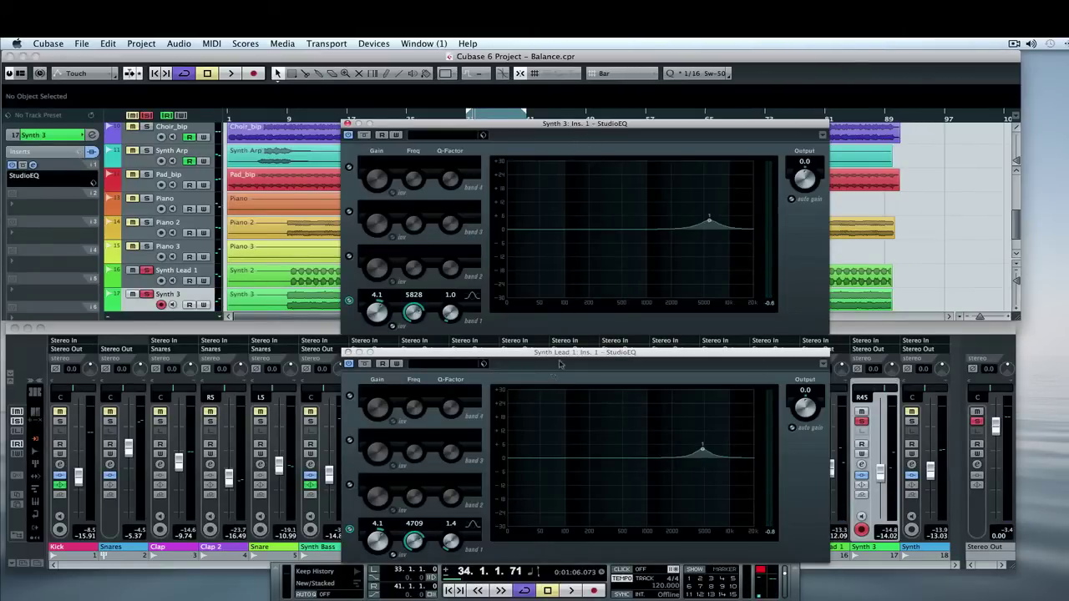
pyautogui.click(720, 345)
pyautogui.moveTo(663, 351)
pyautogui.mouseDown()
pyautogui.moveTo(497, 352)
pyautogui.moveTo(645, 352)
pyautogui.mouseUp()
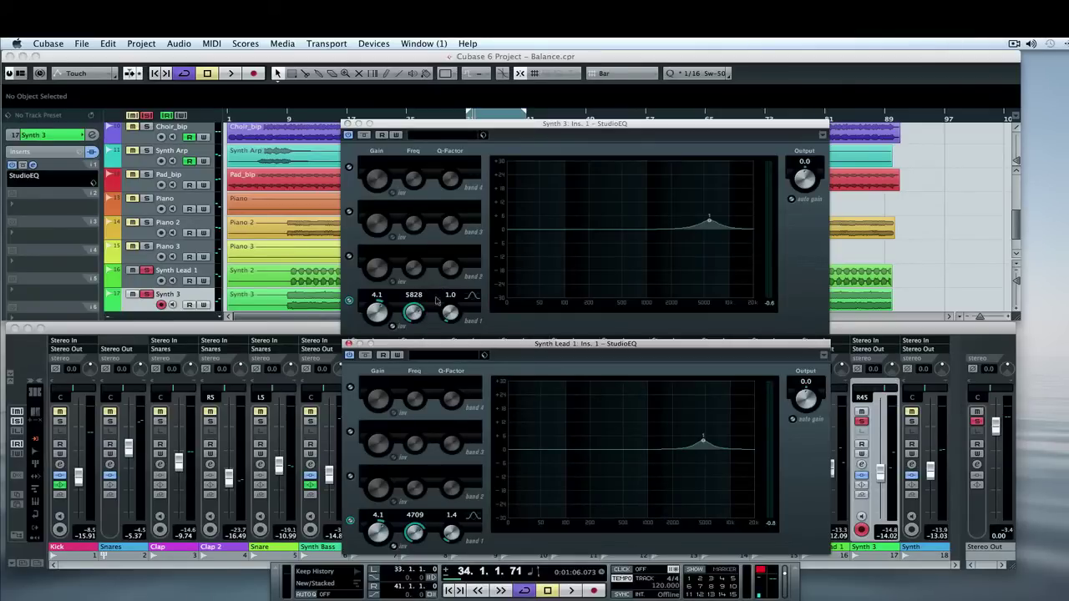
# - Enable band 2 in the Synth Lead 1 StudioEQ at 5828 Hz with a gain of -5.5 dB and a Q of 3.8
pyautogui.click(350, 476)
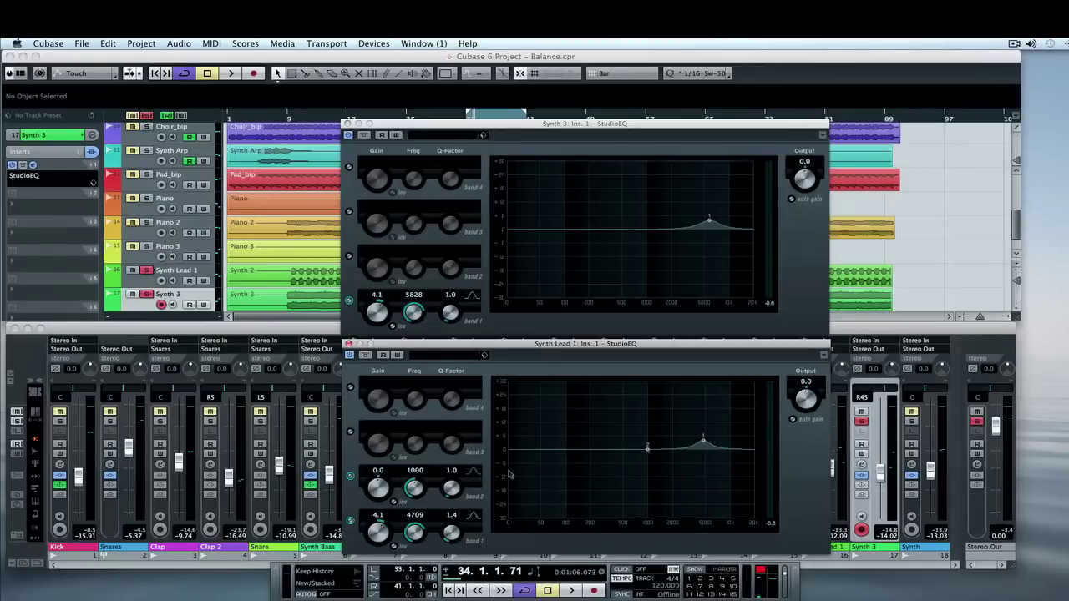
pyautogui.click(415, 471)
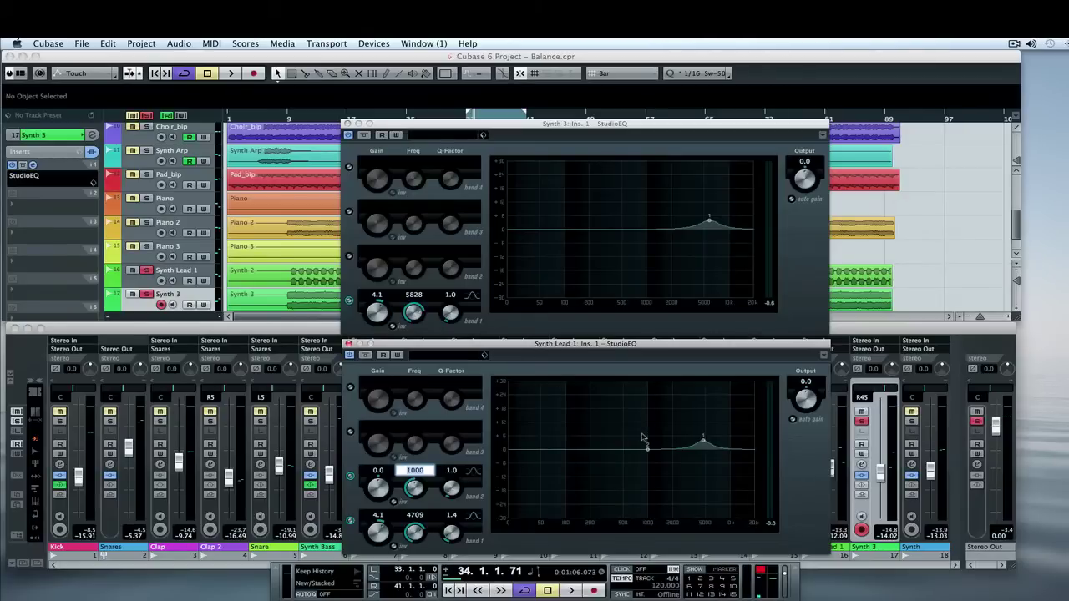
pyautogui.write('5828')
pyautogui.press('Return')
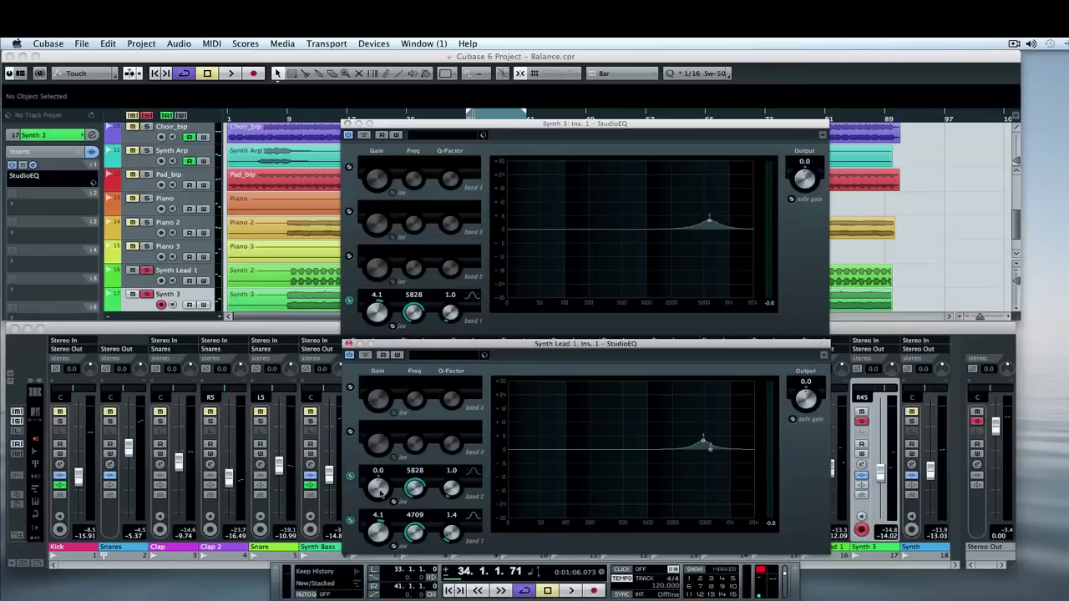
pyautogui.moveTo(380, 491); pyautogui.dragTo(378, 504)
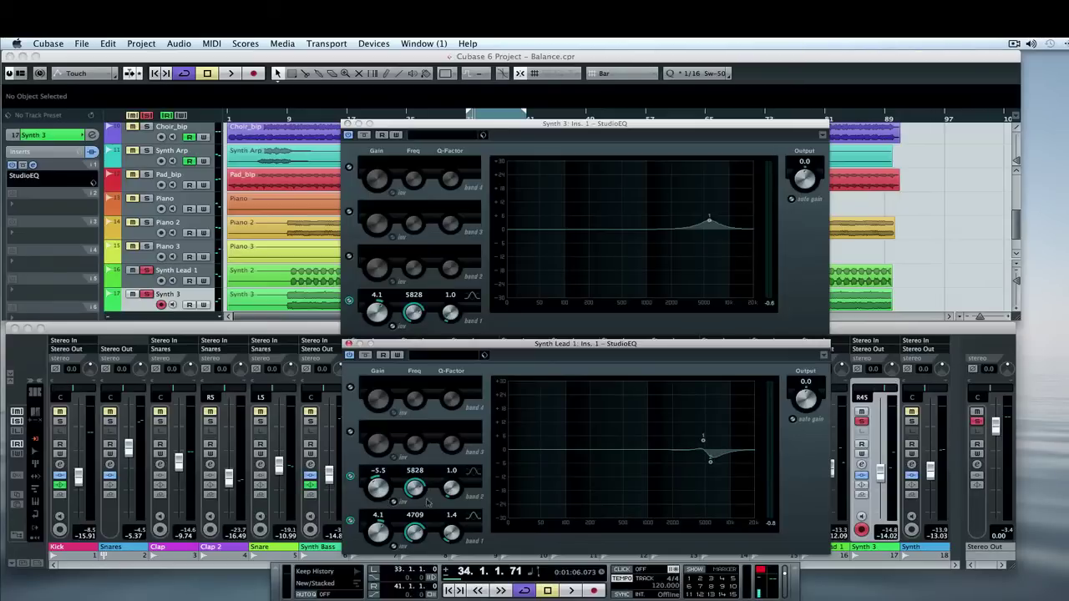
pyautogui.moveTo(451, 492); pyautogui.dragTo(452, 465)
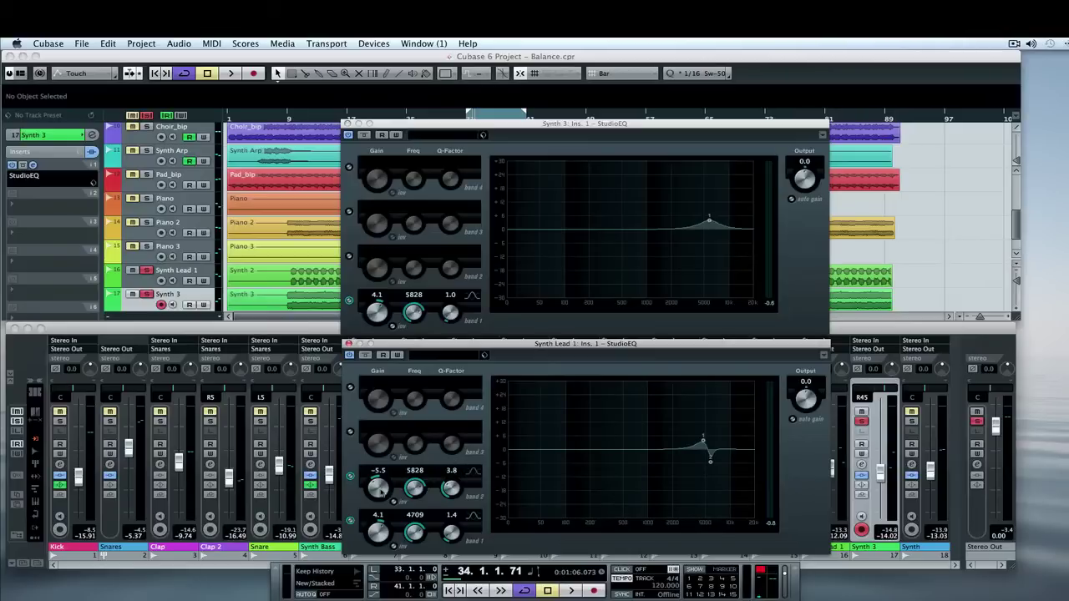
# - In the Synth Lead 1 StudioEQ, set the band 2 gain to -8.4 dB and the band 1 gain to 6.2 dB
pyautogui.moveTo(380, 493); pyautogui.dragTo(377, 500)
pyautogui.moveTo(381, 537); pyautogui.dragTo(380, 530)
# - Enable band 2 in the Synth 3 StudioEQ at 4709 Hz with a Q of 3.8 and a gain of -8.6 dB
pyautogui.click(349, 257)
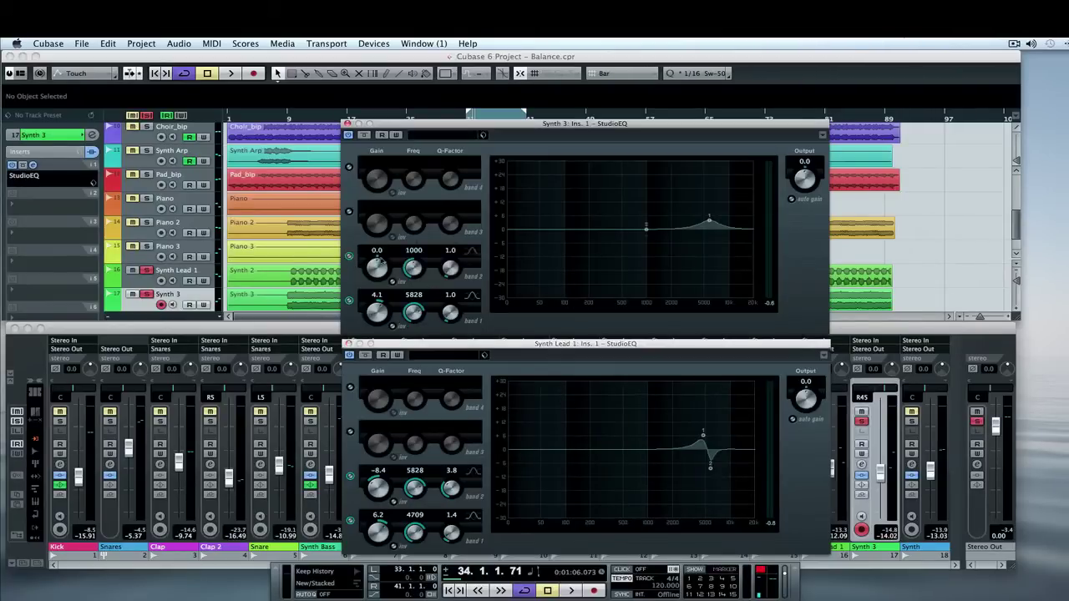
pyautogui.click(413, 251)
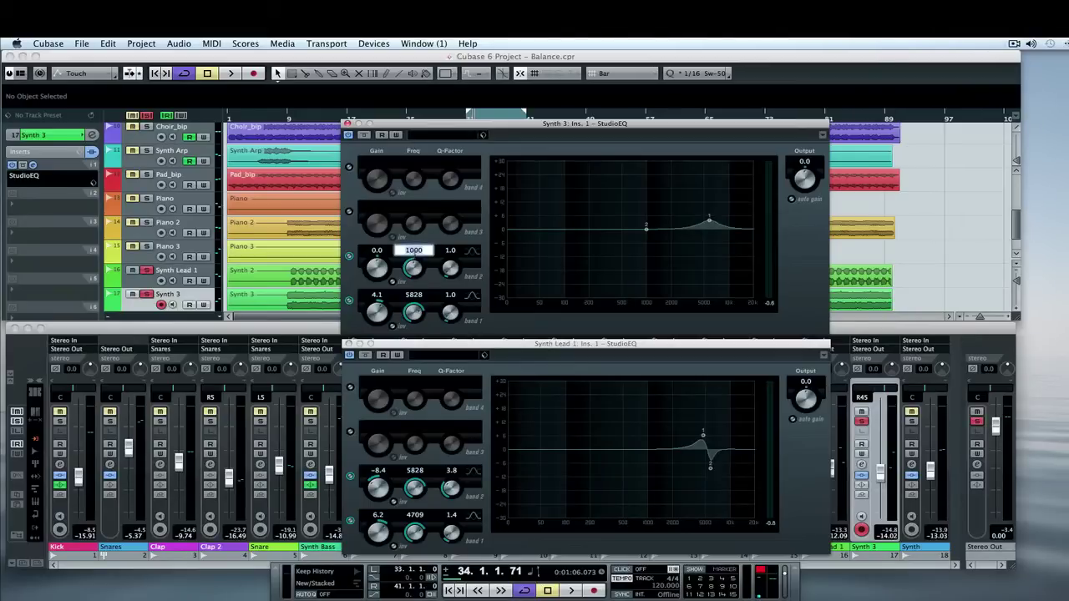
pyautogui.write('4709')
pyautogui.press('Return')
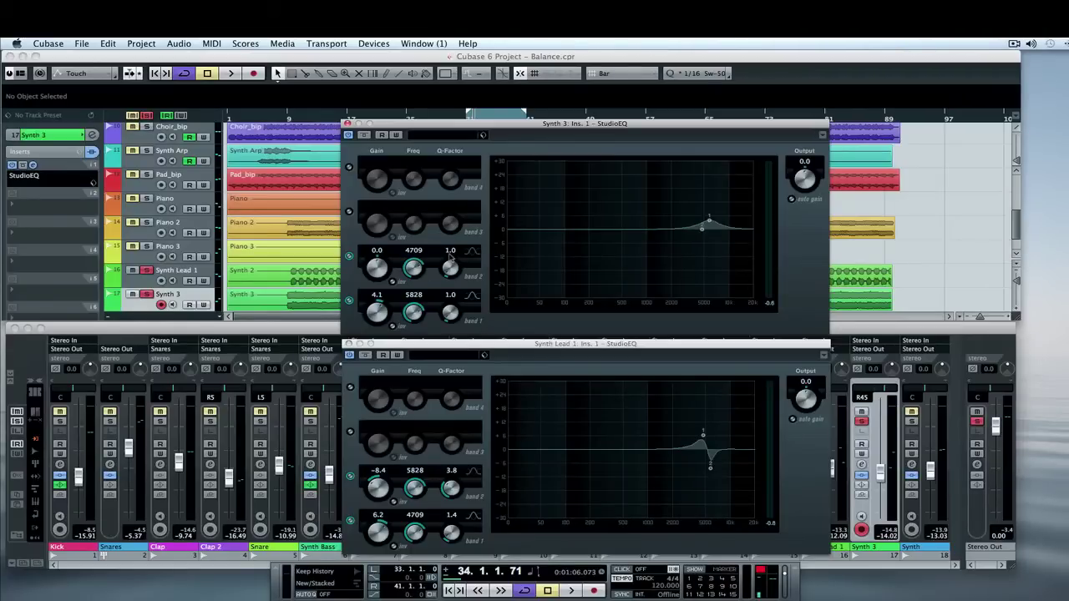
pyautogui.click(450, 251)
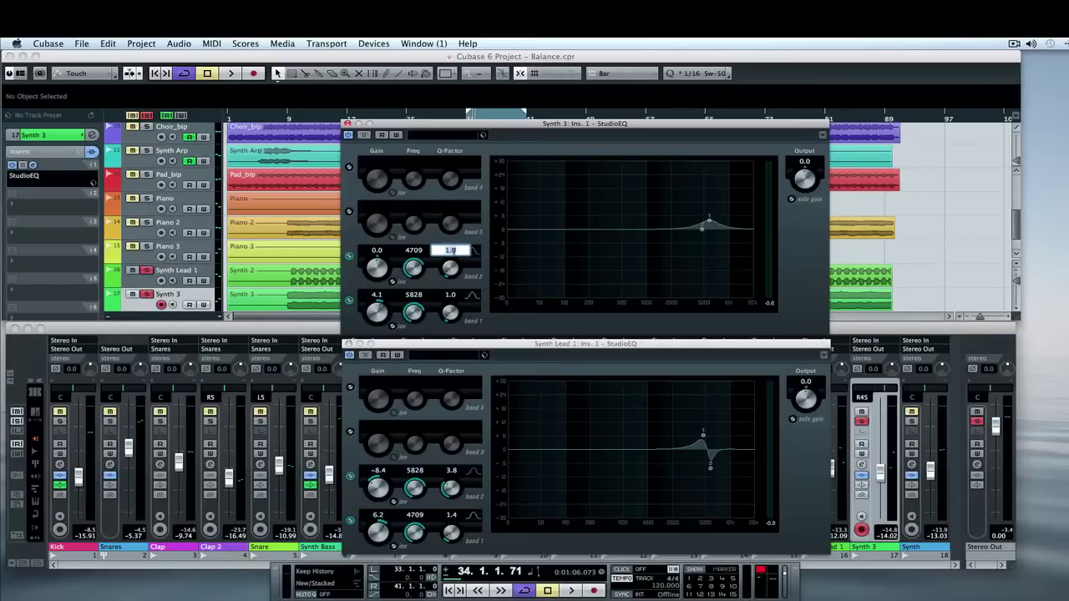
pyautogui.write('3.8')
pyautogui.press('Return')
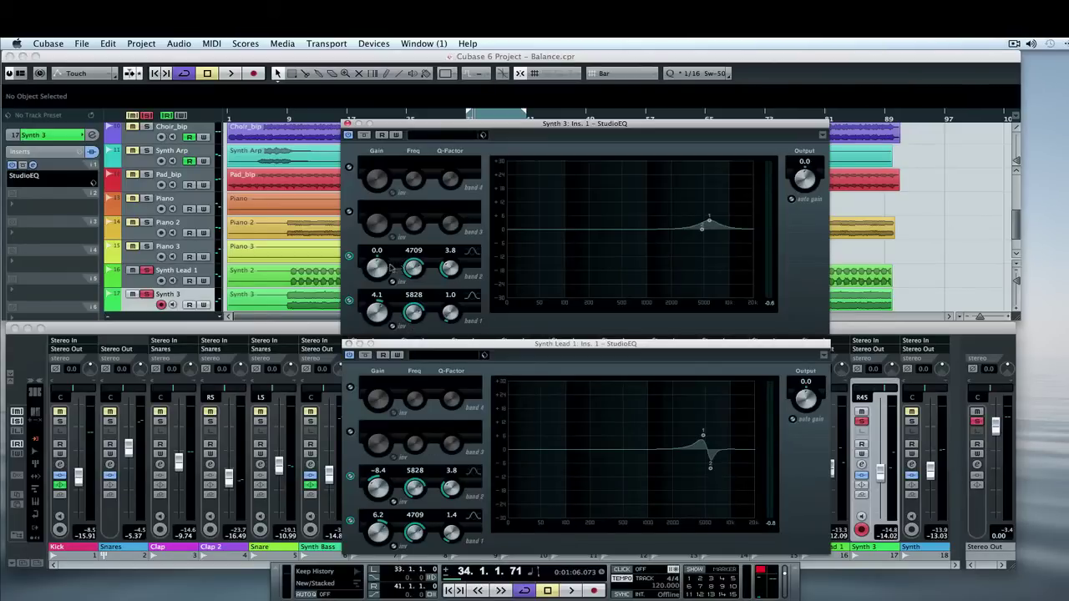
pyautogui.moveTo(377, 266); pyautogui.dragTo(380, 288)
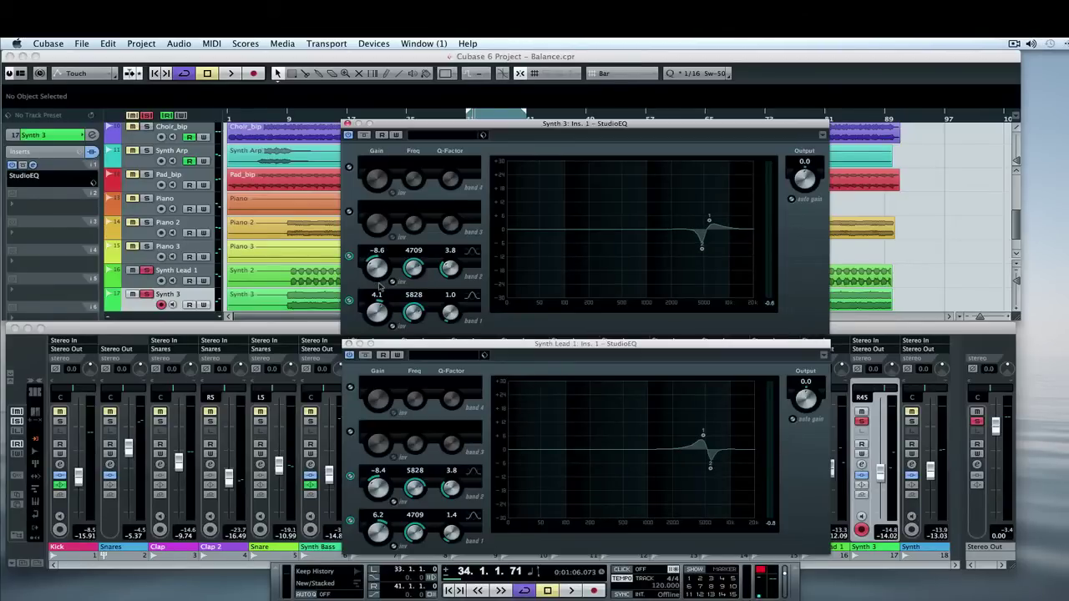
# - Play the loop, bypass and re-enable both StudioEQ inserts to compare the sound, and close both plug-in windows
pyautogui.press('space')
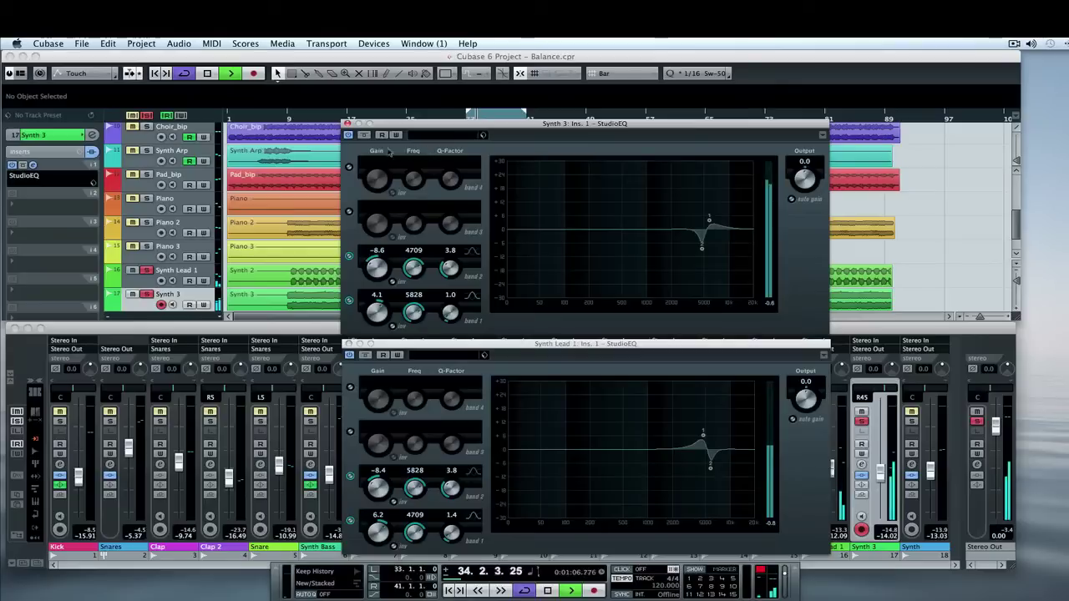
pyautogui.click(364, 350)
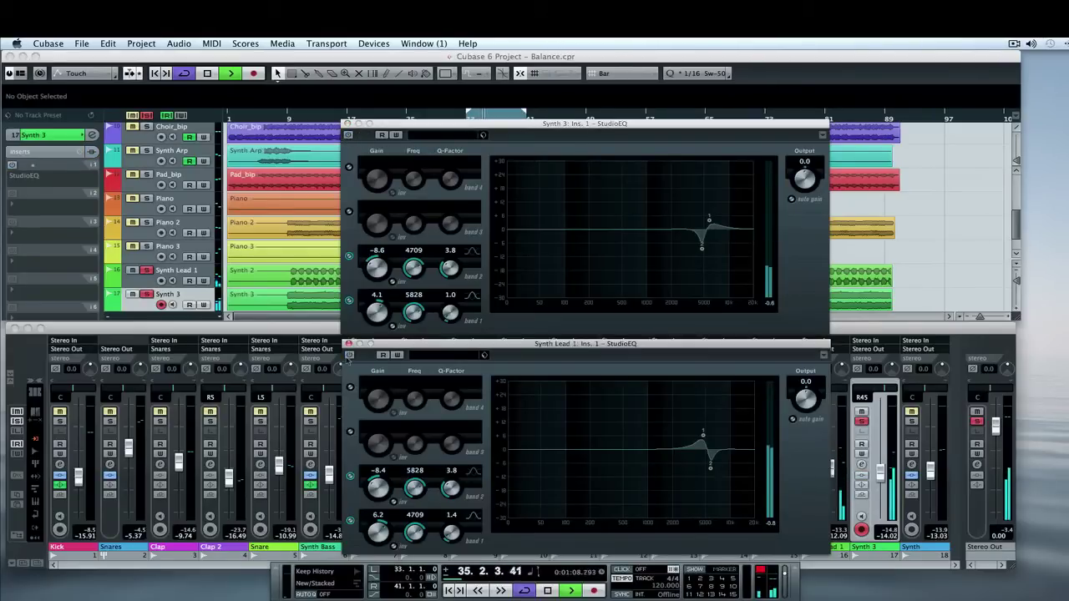
pyautogui.click(350, 356)
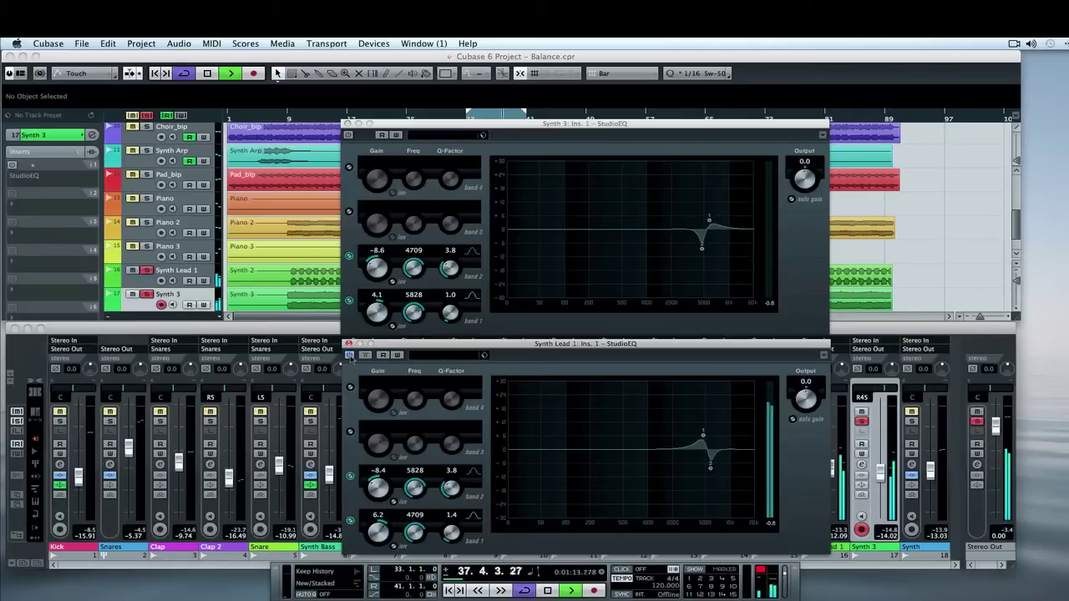
pyautogui.click(349, 134)
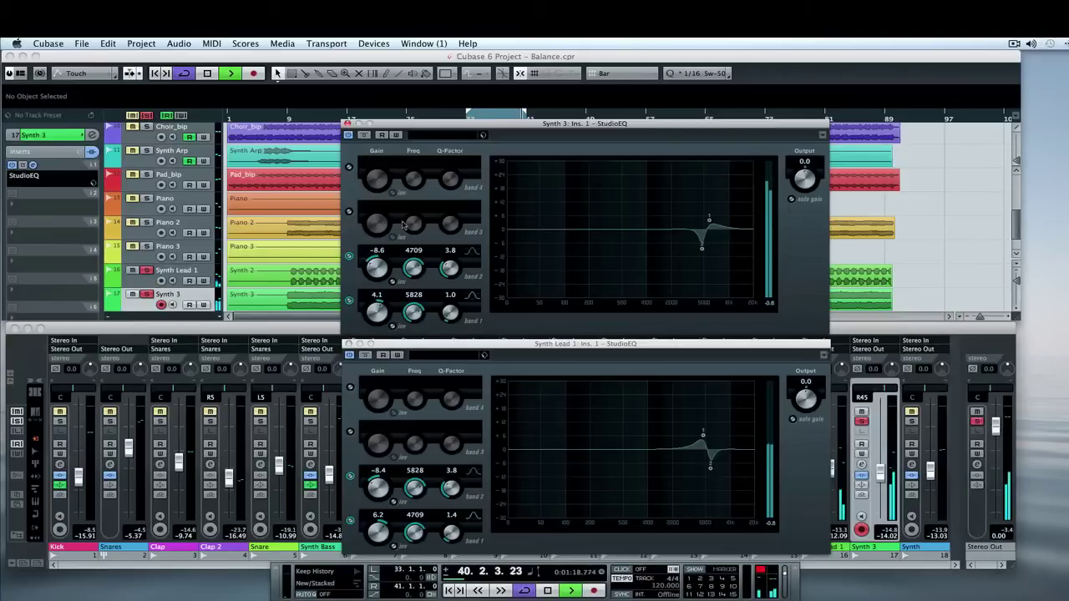
pyautogui.click(348, 124)
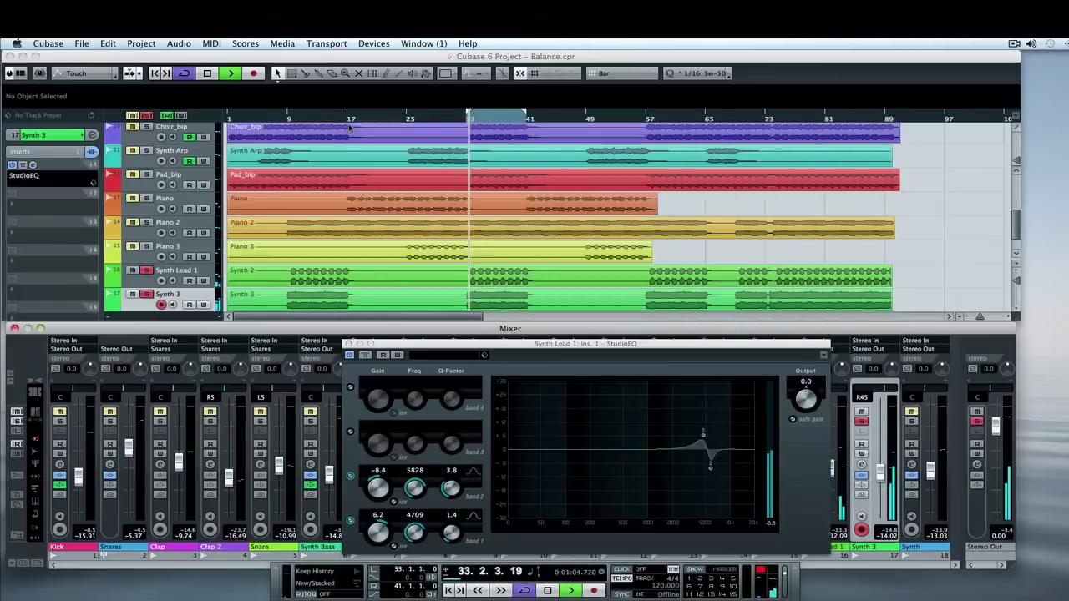
pyautogui.click(348, 343)
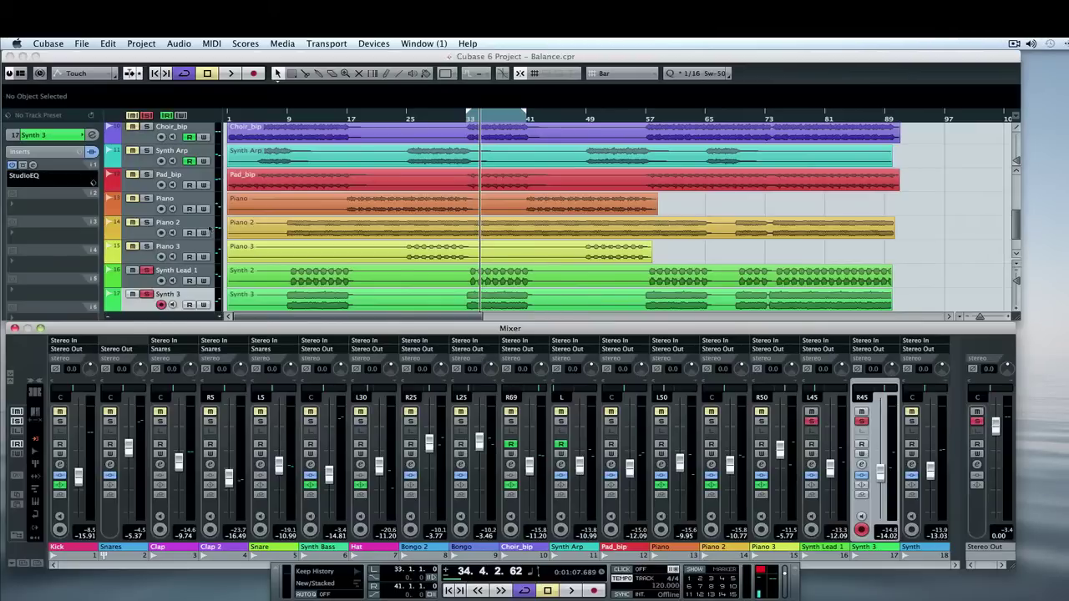
# - Solo the Snares group during playback, unsolo Synth Lead 1 and Synth 3 to hear the snares alone, and stop playback
pyautogui.scroll(10, 159, 217)
pyautogui.click(146, 153)
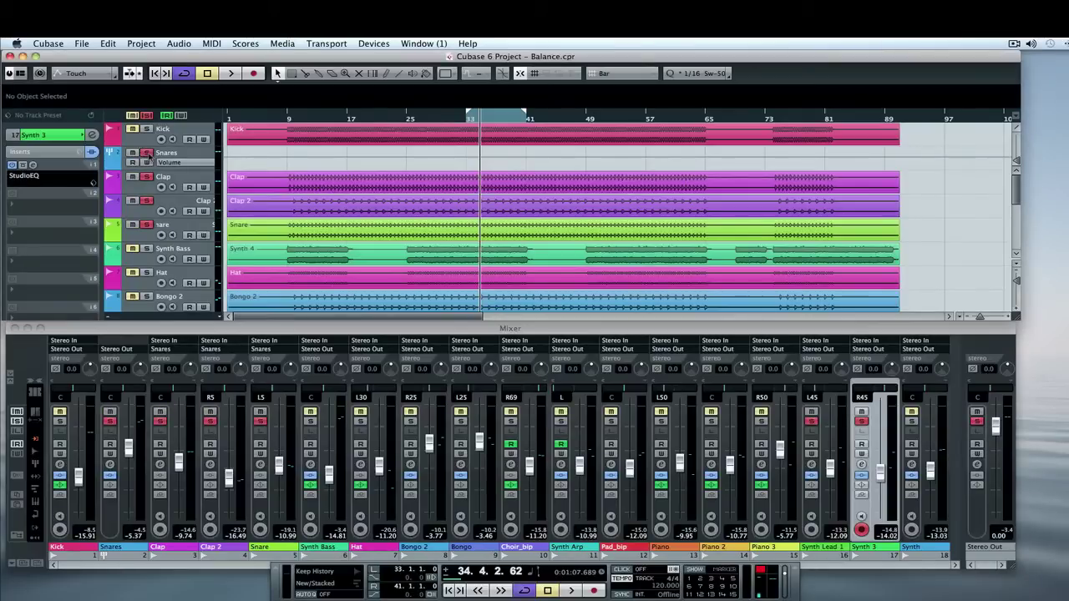
pyautogui.press('space')
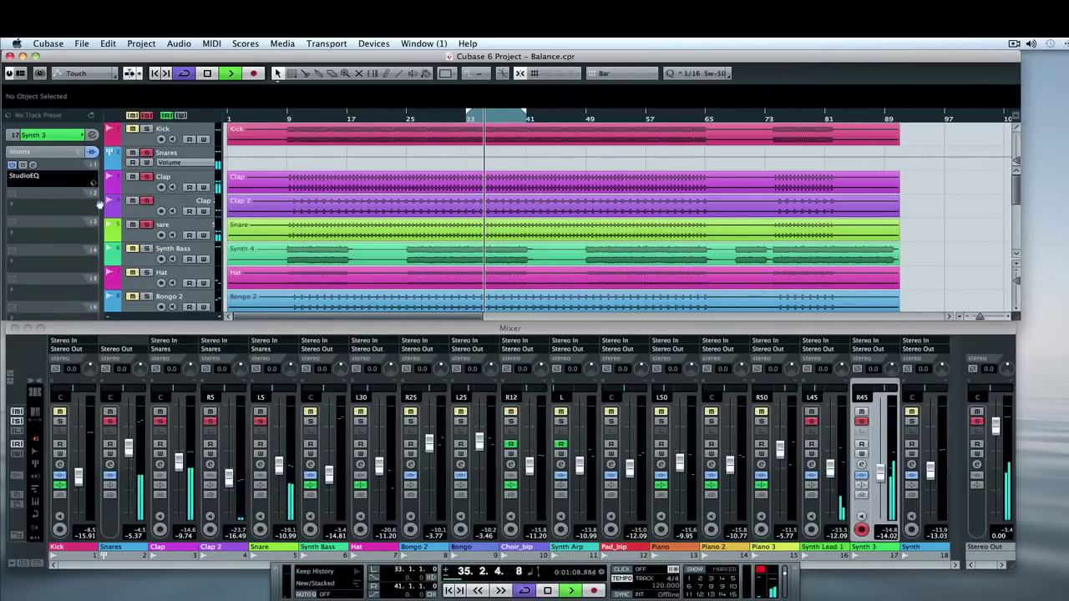
pyautogui.scroll(-10, 117, 213)
pyautogui.click(147, 211)
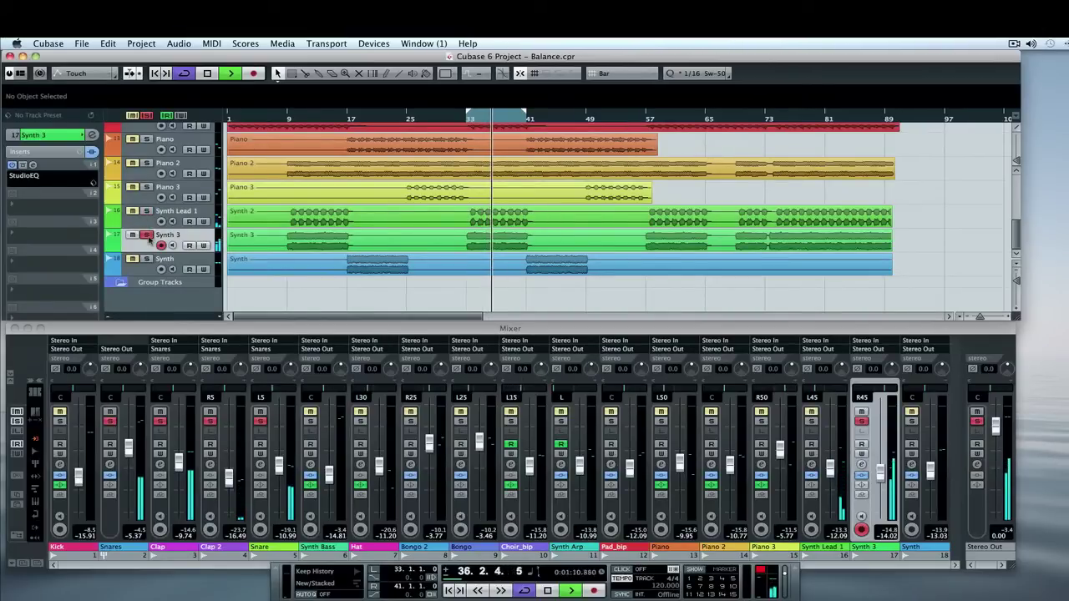
pyautogui.click(147, 235)
pyautogui.scroll(10, 151, 245)
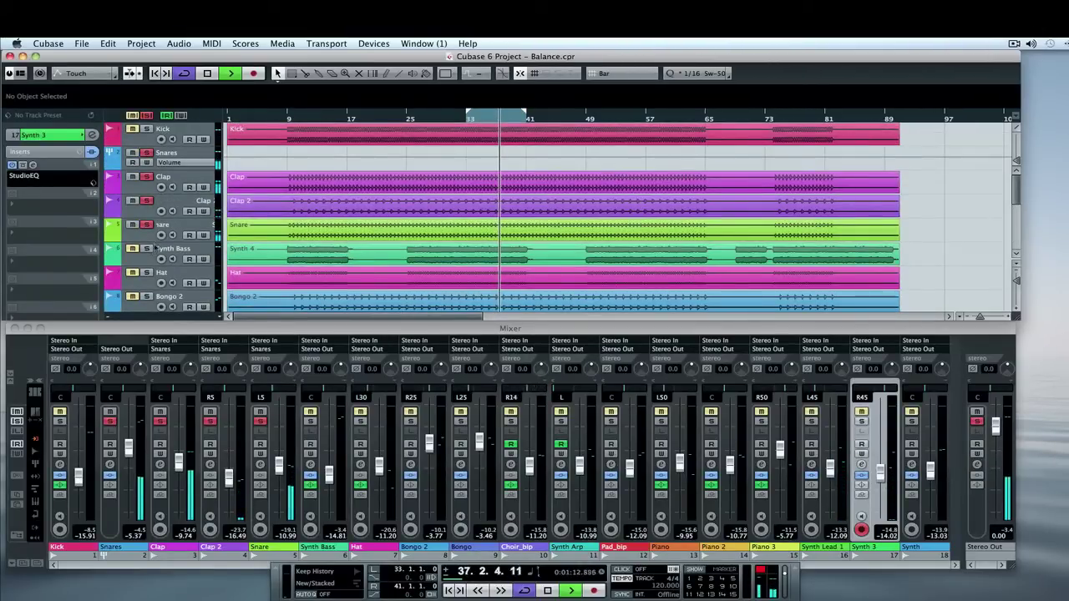
pyautogui.press('space')
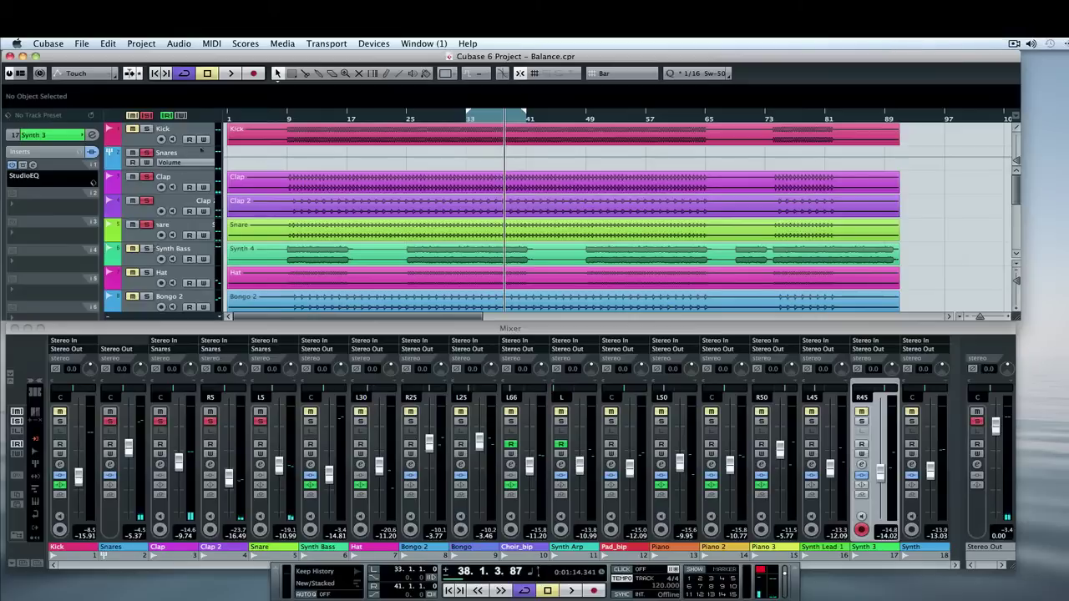
# - Deactivate all solo states and set the locators to span all events in the project
pyautogui.click(147, 116)
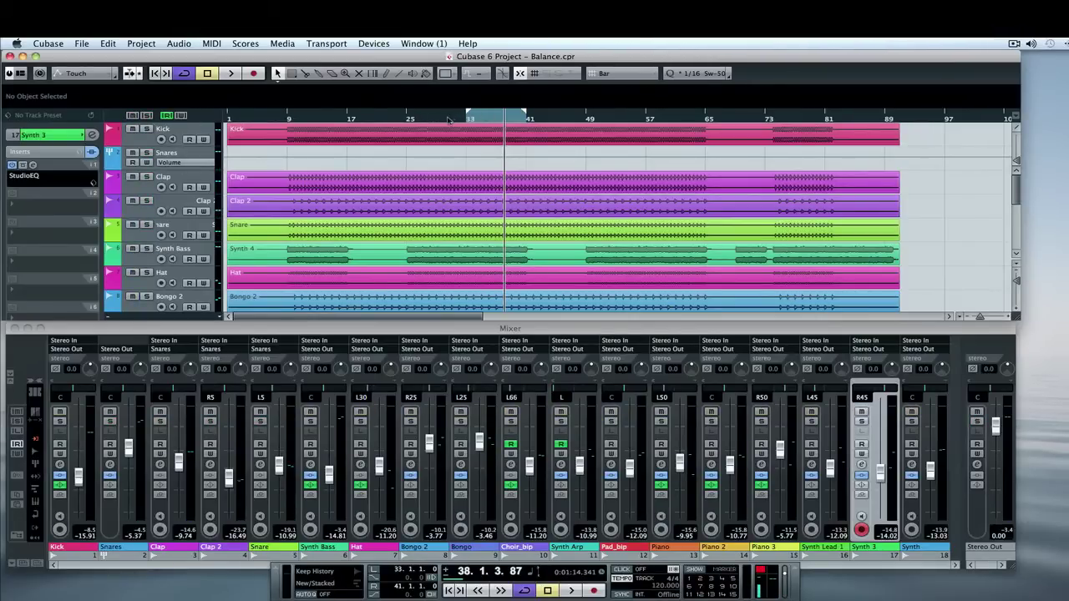
pyautogui.press('super+a')
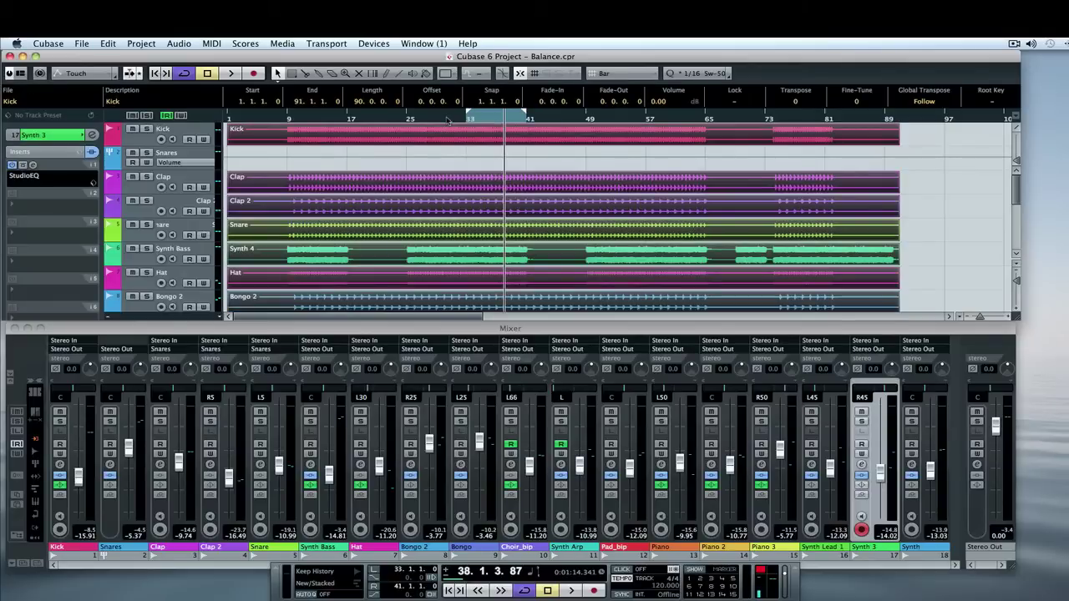
pyautogui.press('p')
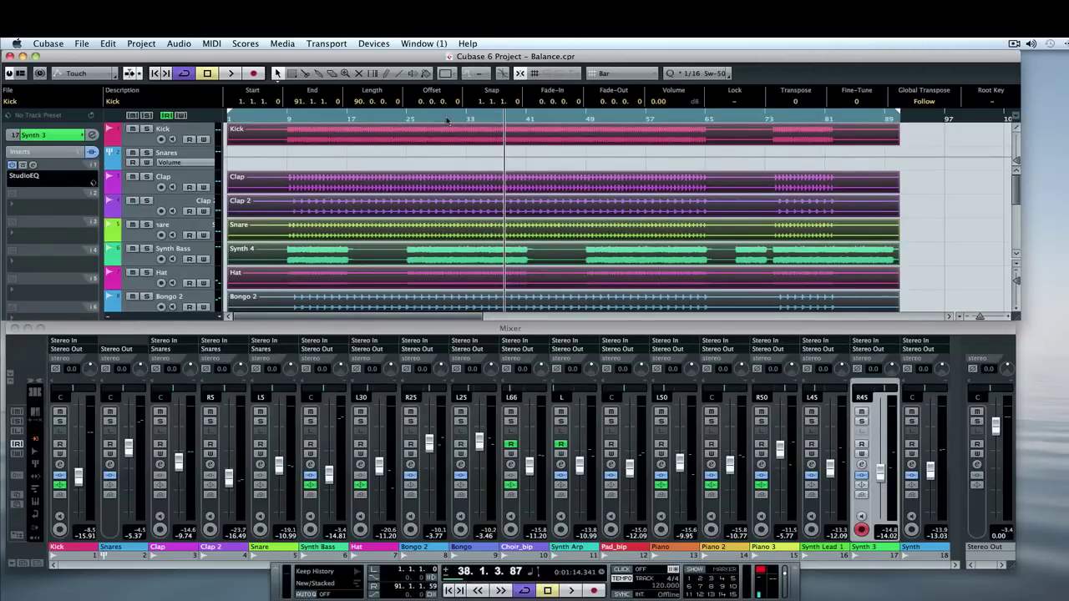
# - Play the full mix from the project start to hear all channels together, and stop playback
pyautogui.press('Home')
pyautogui.click(440, 162)
pyautogui.press('space')
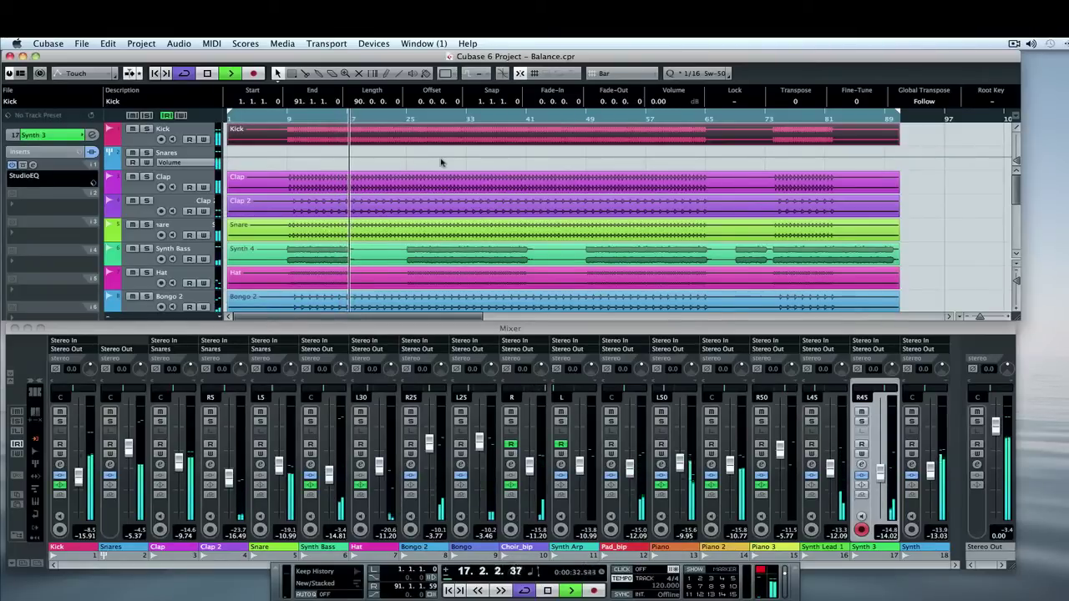
pyautogui.click(496, 213)
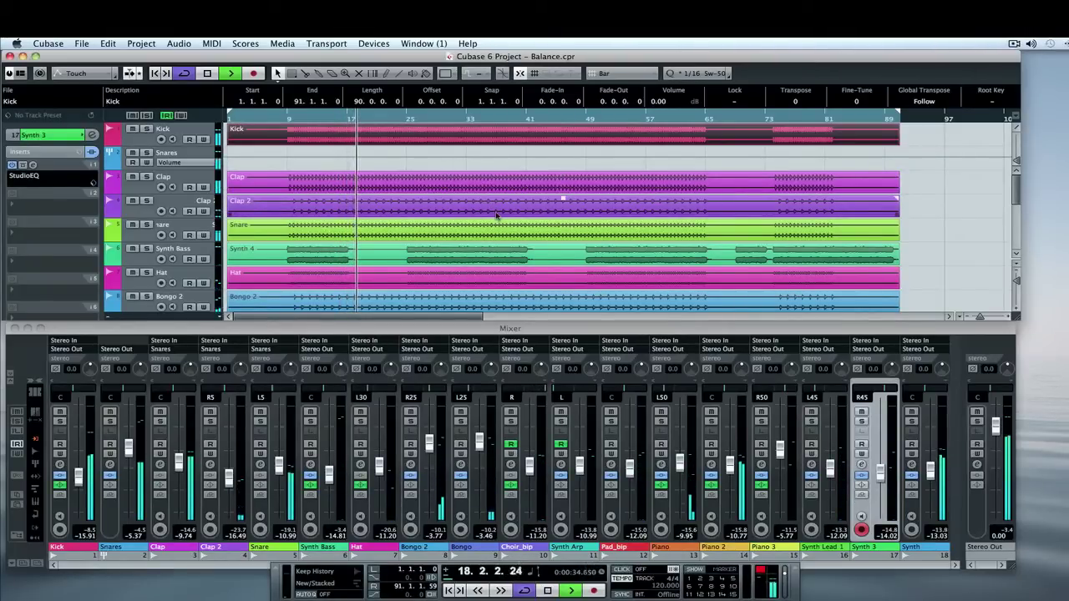
pyautogui.press('space')
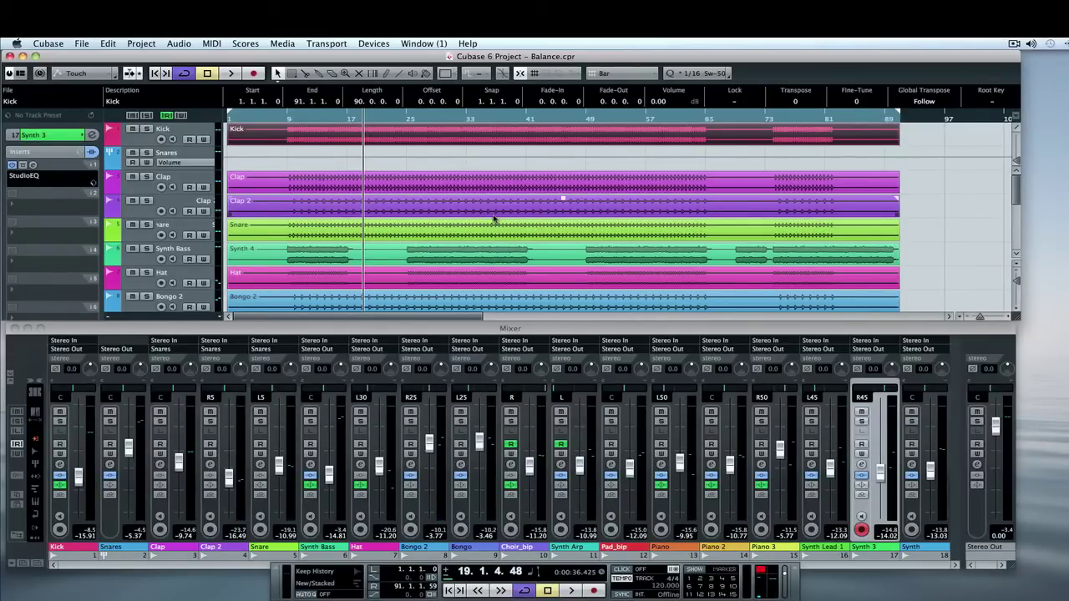
pyautogui.click(447, 325)
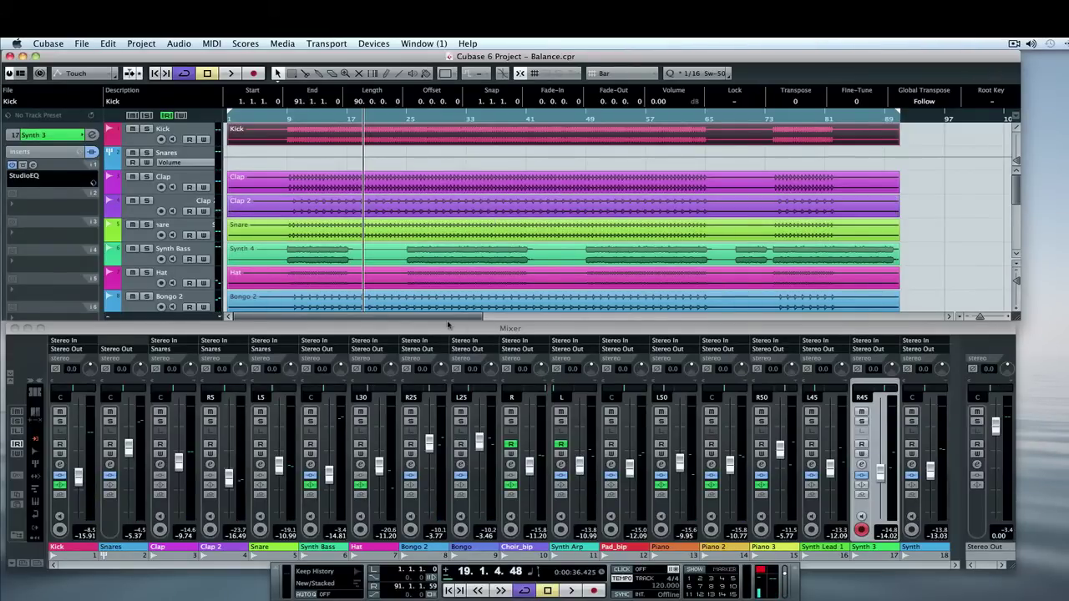
pyautogui.moveTo(476, 332); pyautogui.dragTo(472, 333)
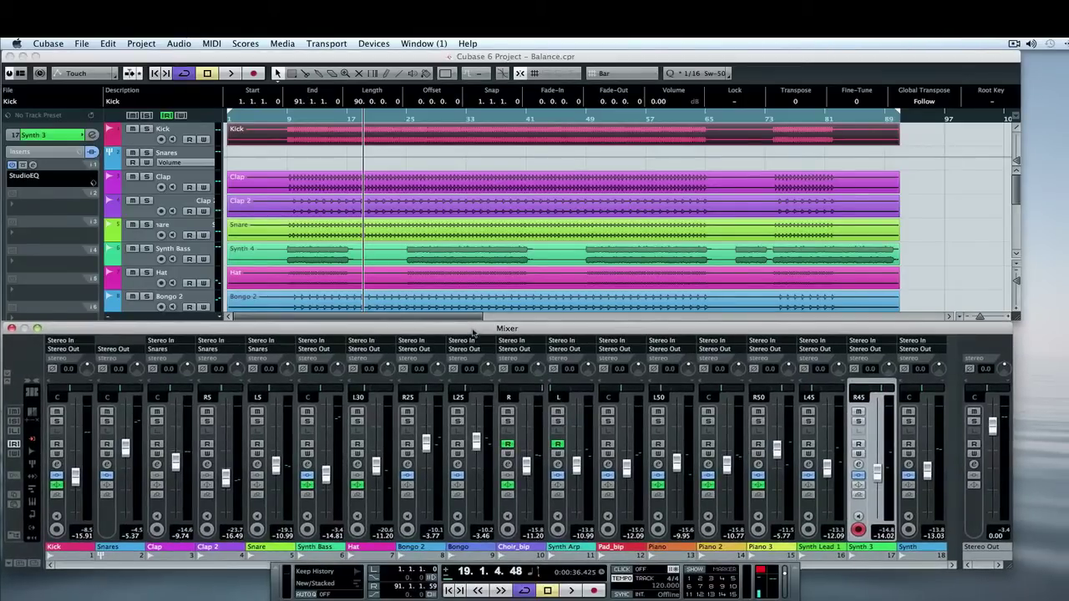